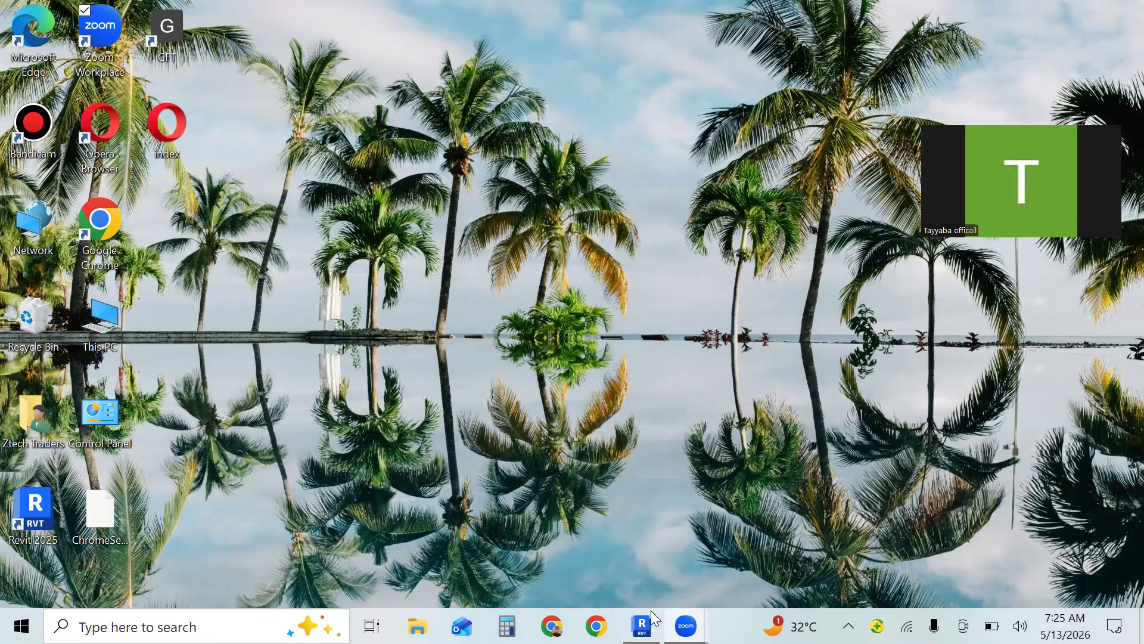
# - Switch to Revit and open the Level 2 floor plan
pyautogui.click(641, 626)
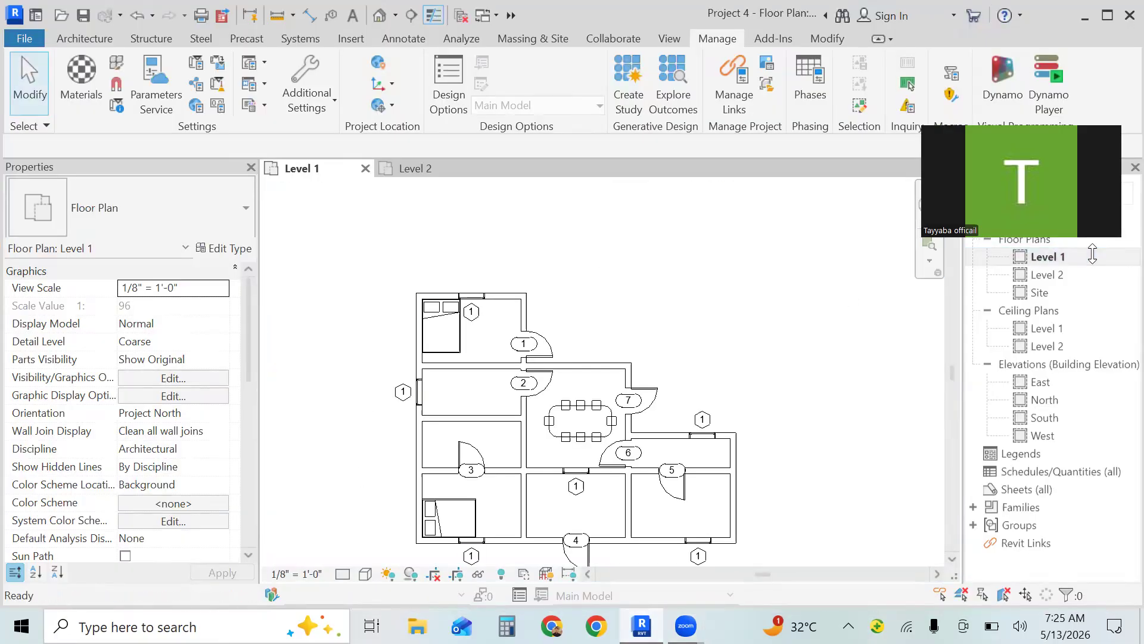
pyautogui.doubleClick(1047, 275)
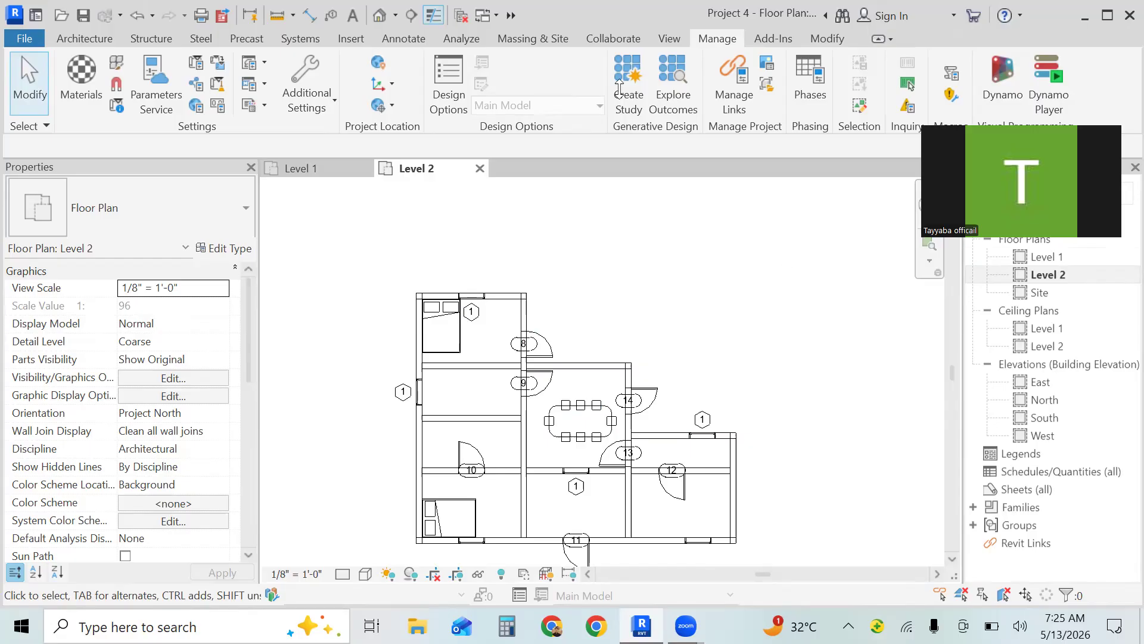
# - Start a new Schedule/Quantities and limit its category filter to Architecture, excluding Structure, Mechanical, Electrical and Piping
pyautogui.click(668, 38)
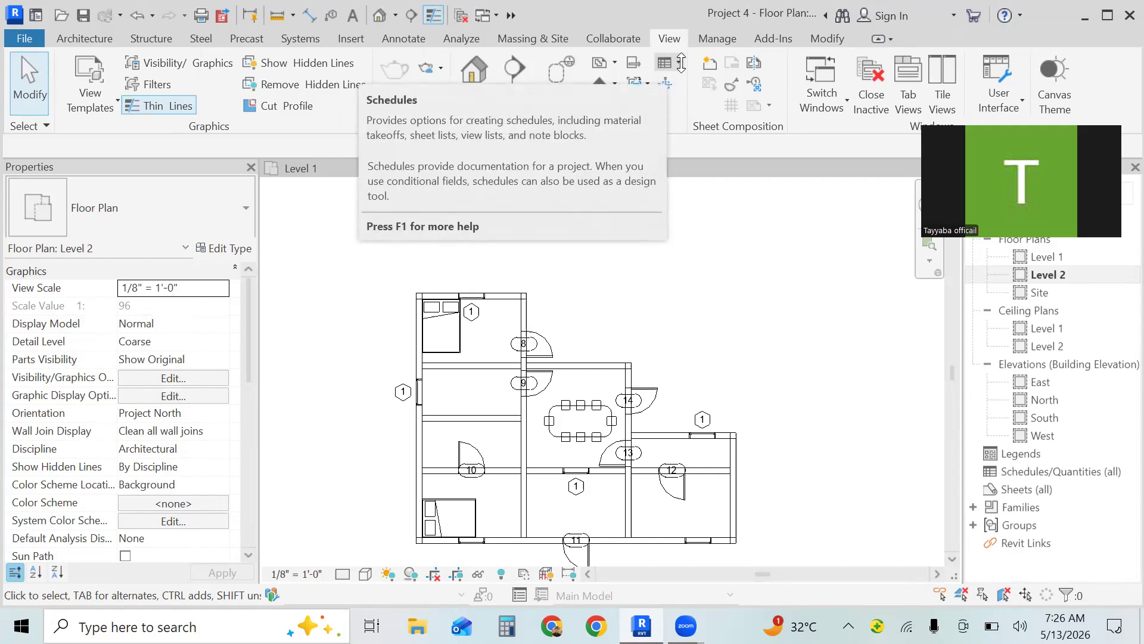
pyautogui.click(680, 62)
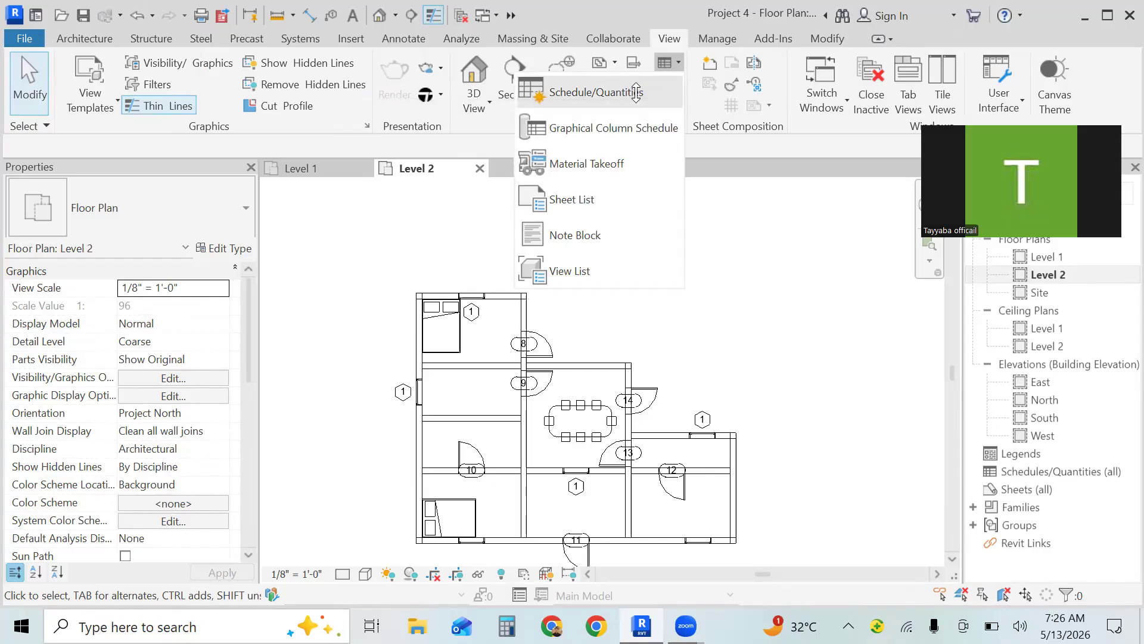
pyautogui.click(637, 91)
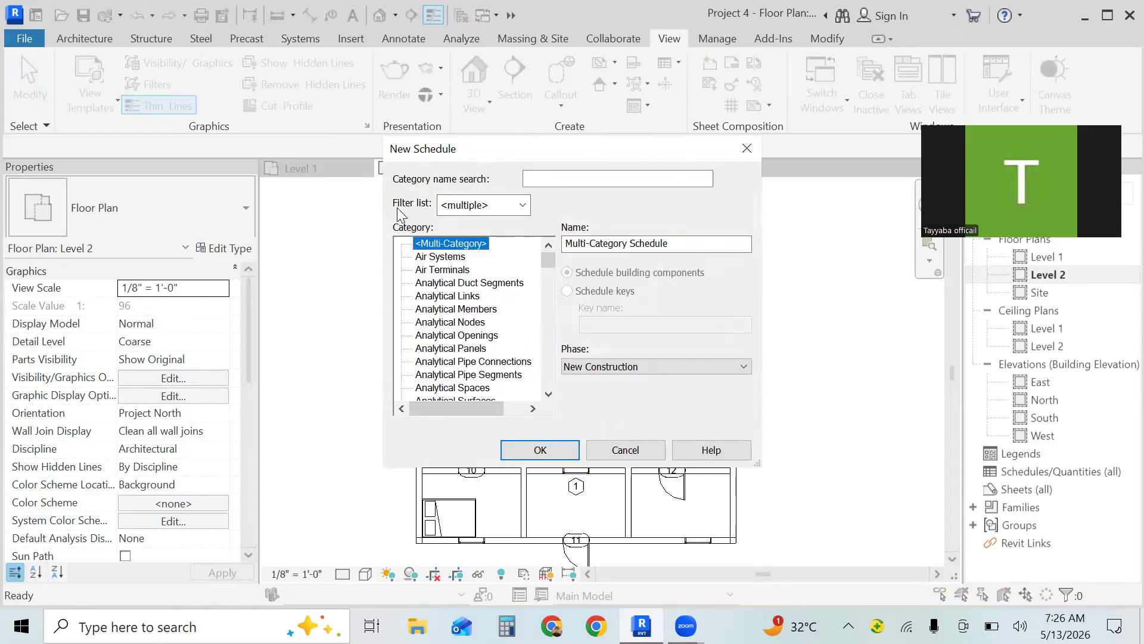
pyautogui.click(511, 205)
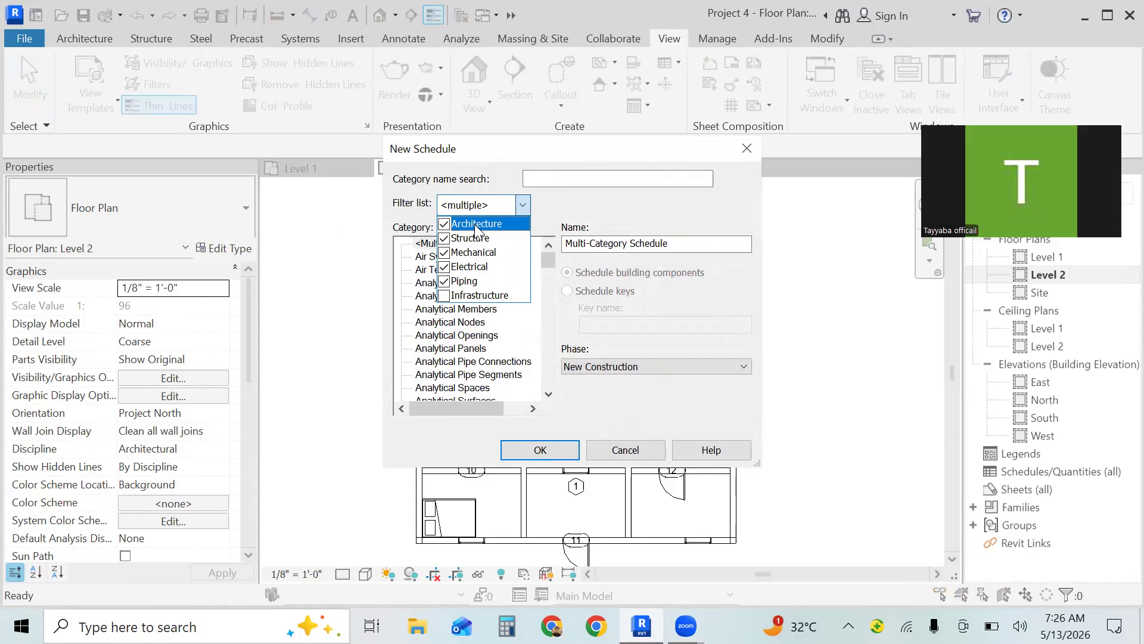
pyautogui.click(445, 226)
pyautogui.click(444, 225)
pyautogui.click(442, 238)
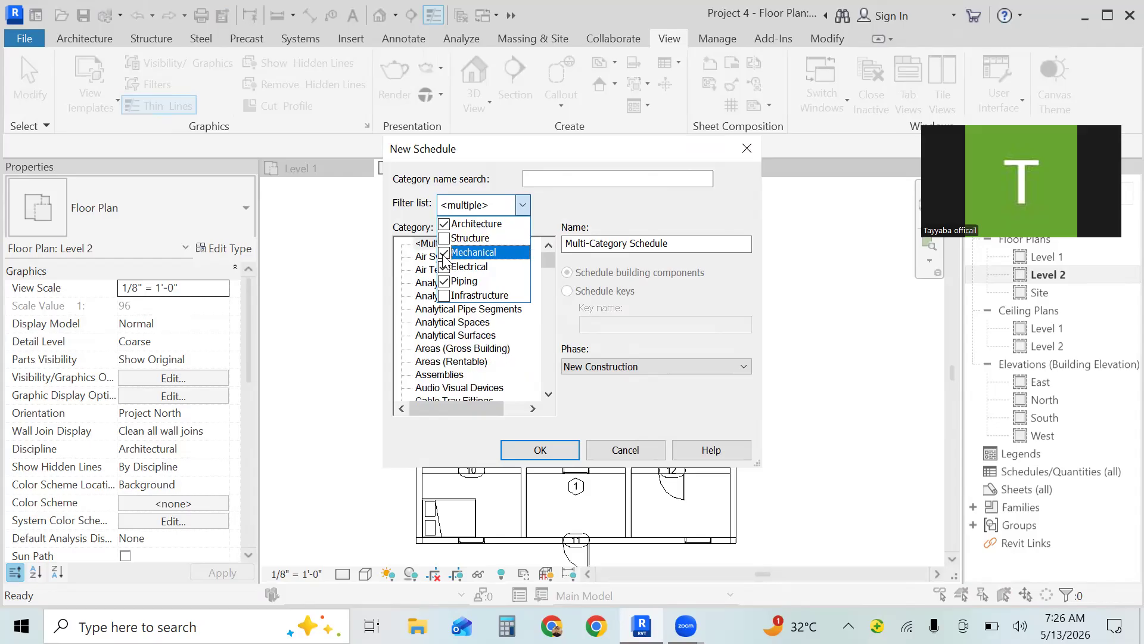
pyautogui.click(444, 252)
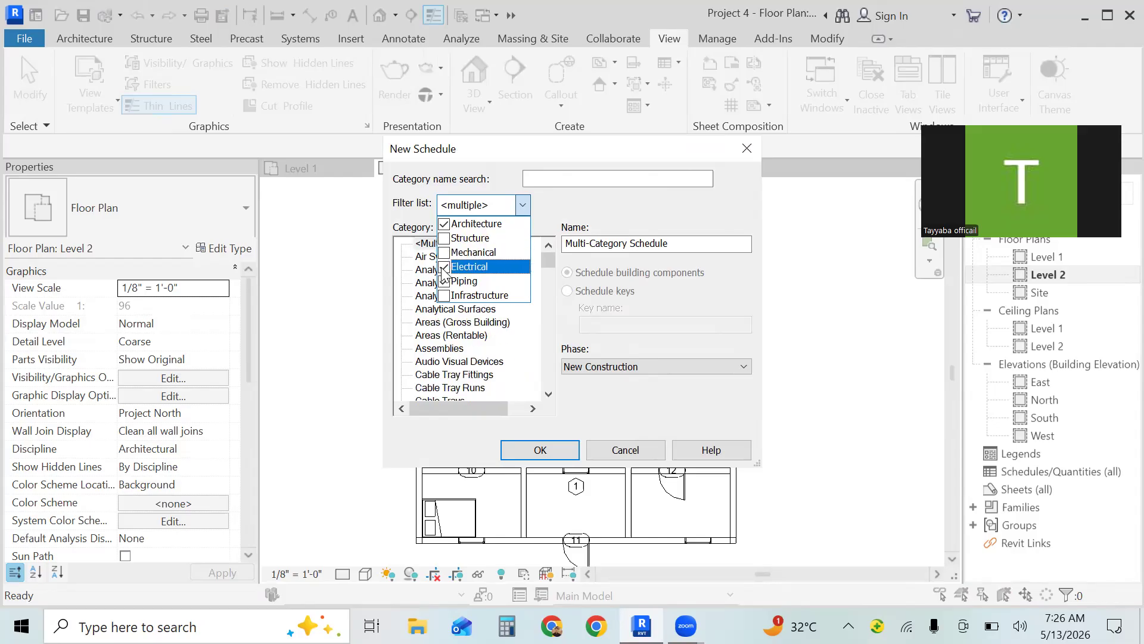
pyautogui.click(444, 267)
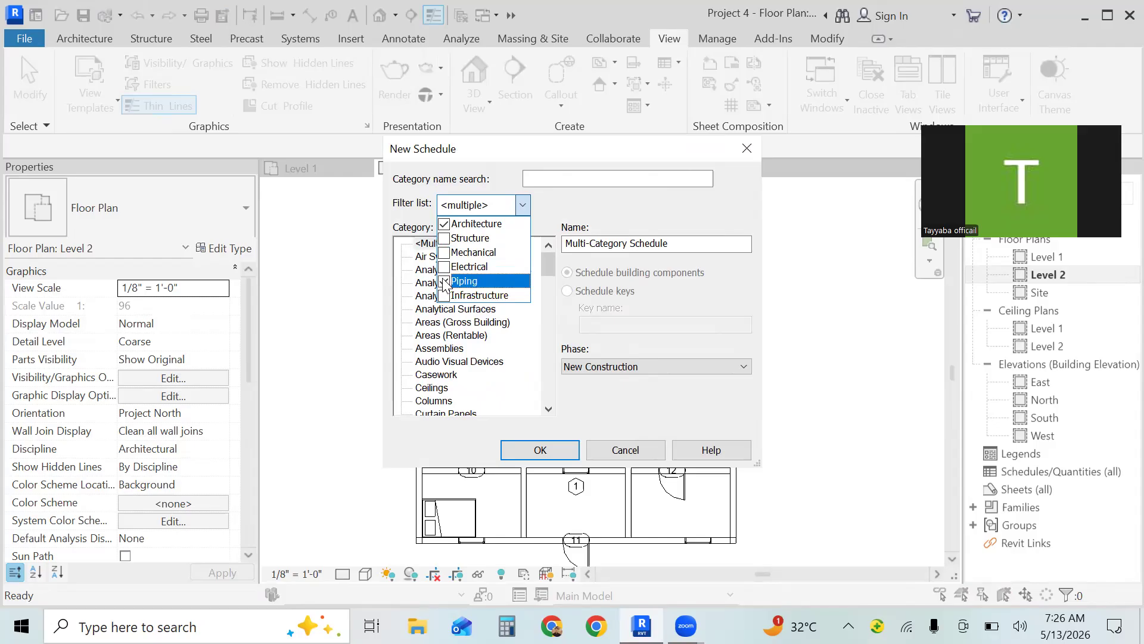
pyautogui.click(444, 282)
pyautogui.click(593, 206)
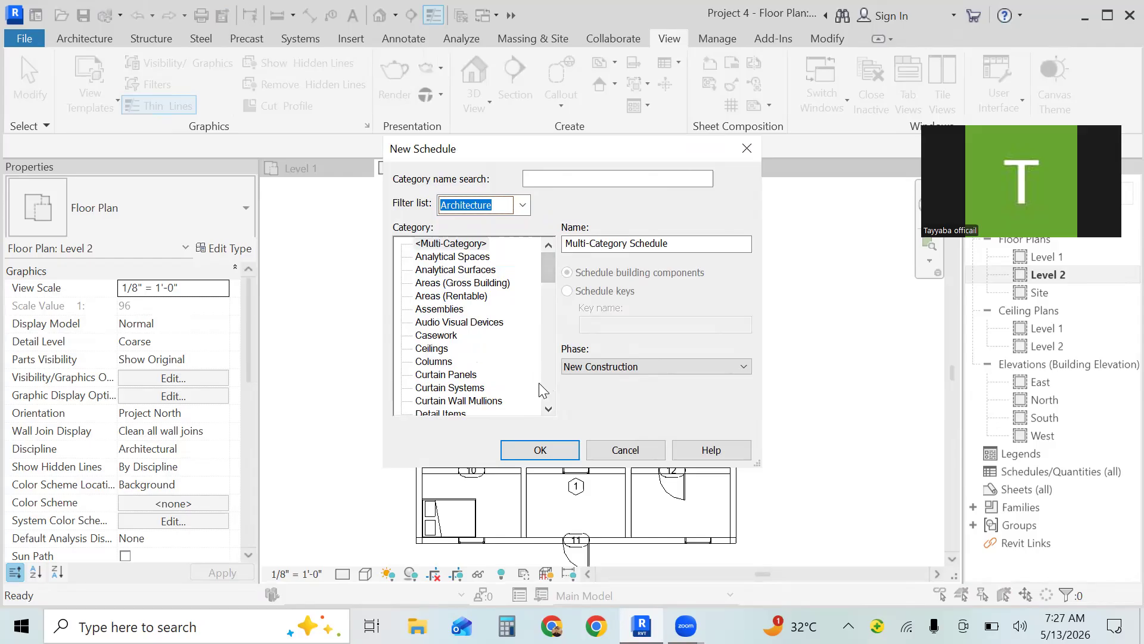
# - Look through the Architecture categories that can be scheduled and the discipline options of the filter list
pyautogui.click(549, 399)
pyautogui.click(549, 399)
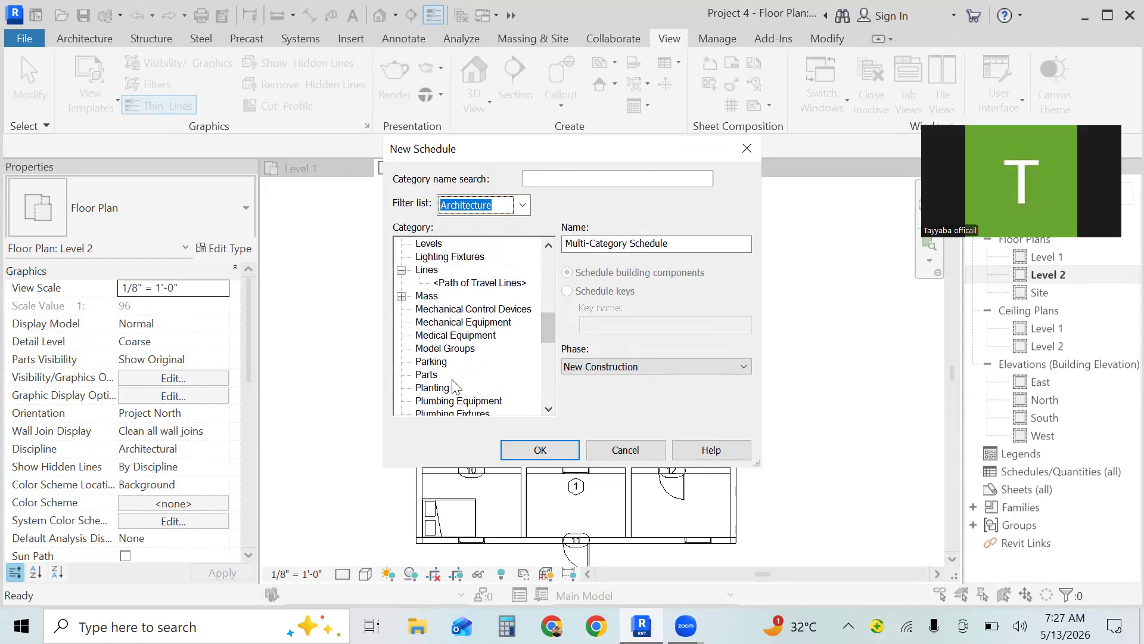
pyautogui.click(549, 408)
pyautogui.click(549, 408)
pyautogui.click(549, 408)
pyautogui.click(548, 409)
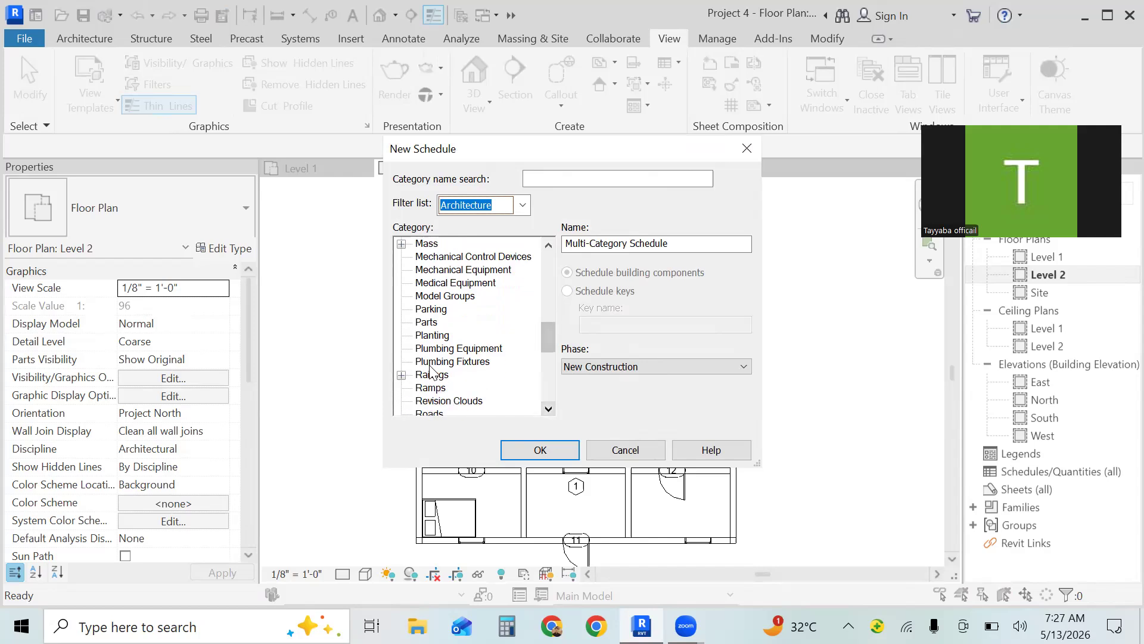
pyautogui.click(543, 262)
pyautogui.click(543, 253)
pyautogui.click(543, 253)
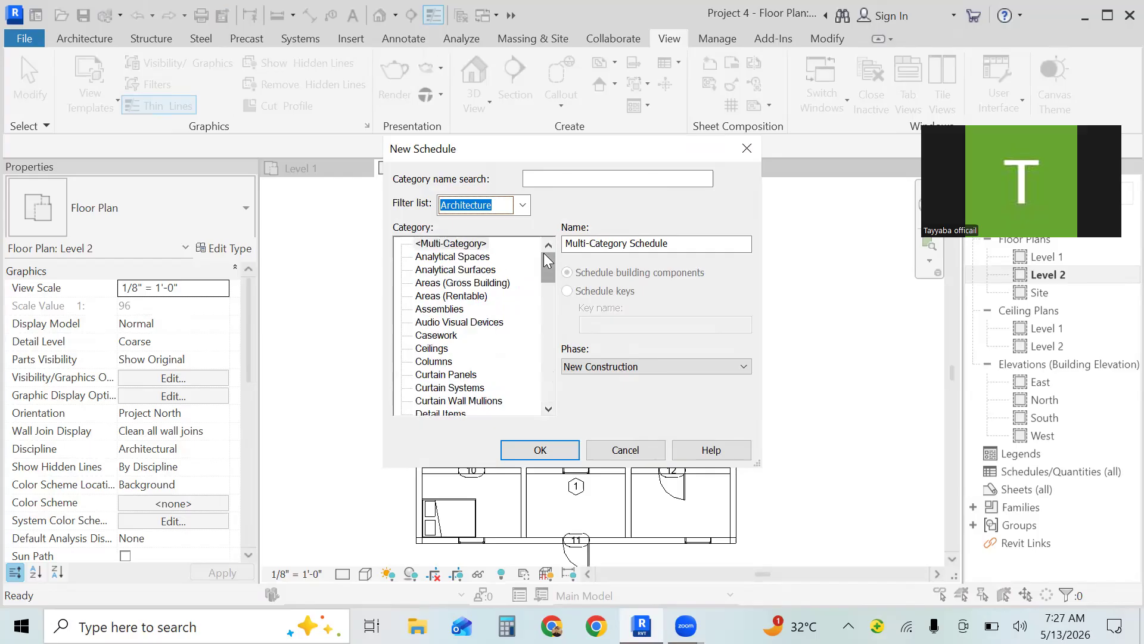
pyautogui.click(523, 205)
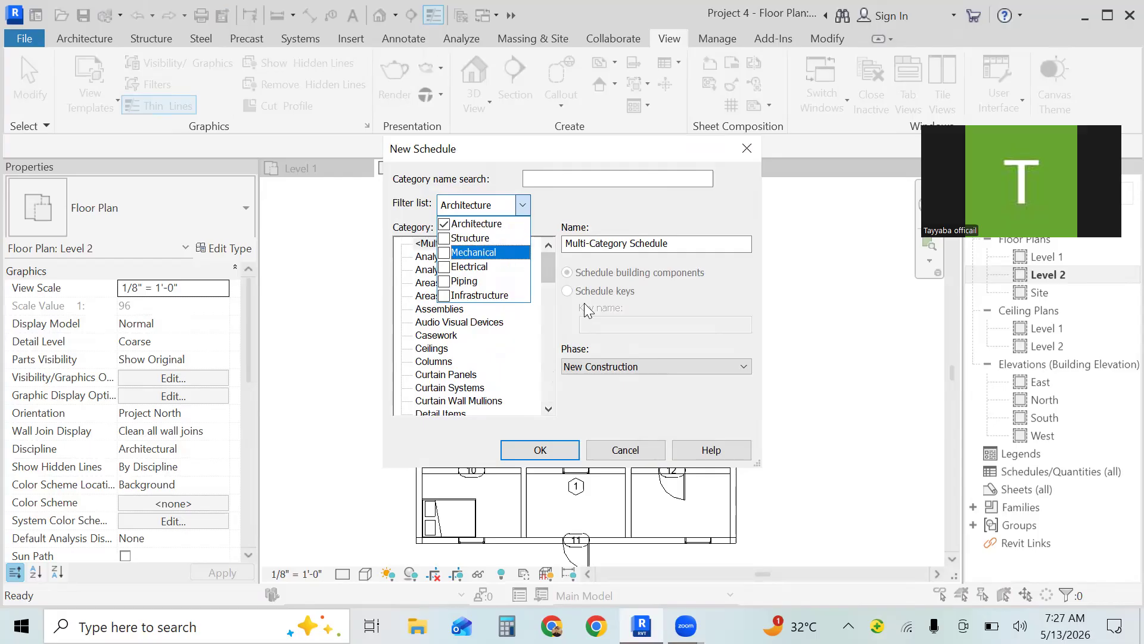
pyautogui.click(727, 211)
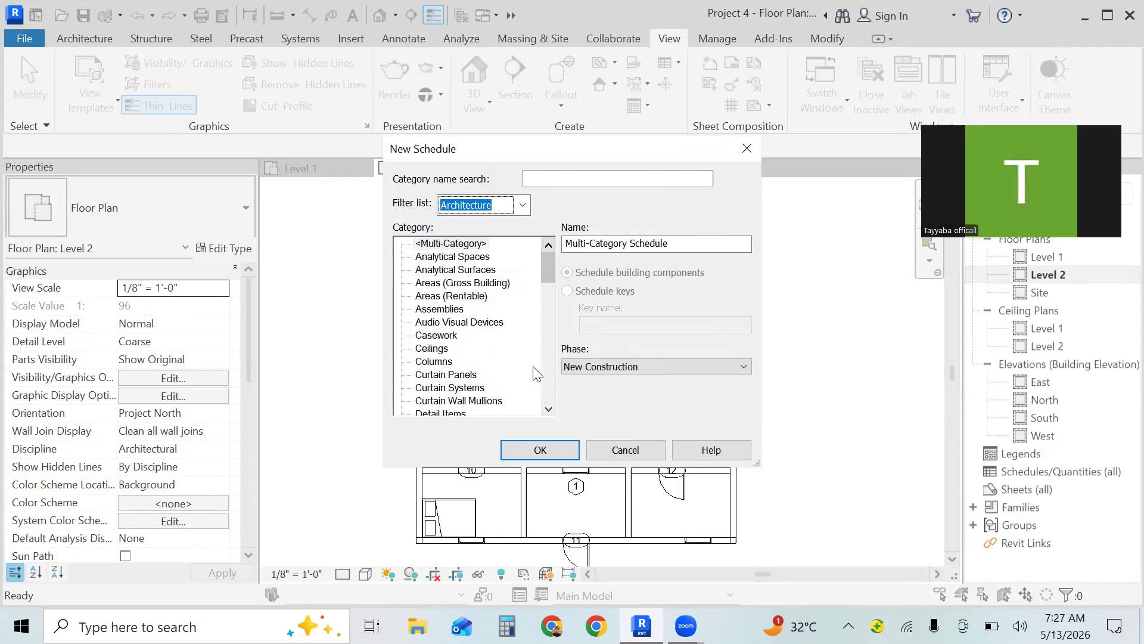
# - Choose the Doors category and confirm a Door Schedule of building components in the New Construction phase
pyautogui.click(548, 410)
pyautogui.click(548, 410)
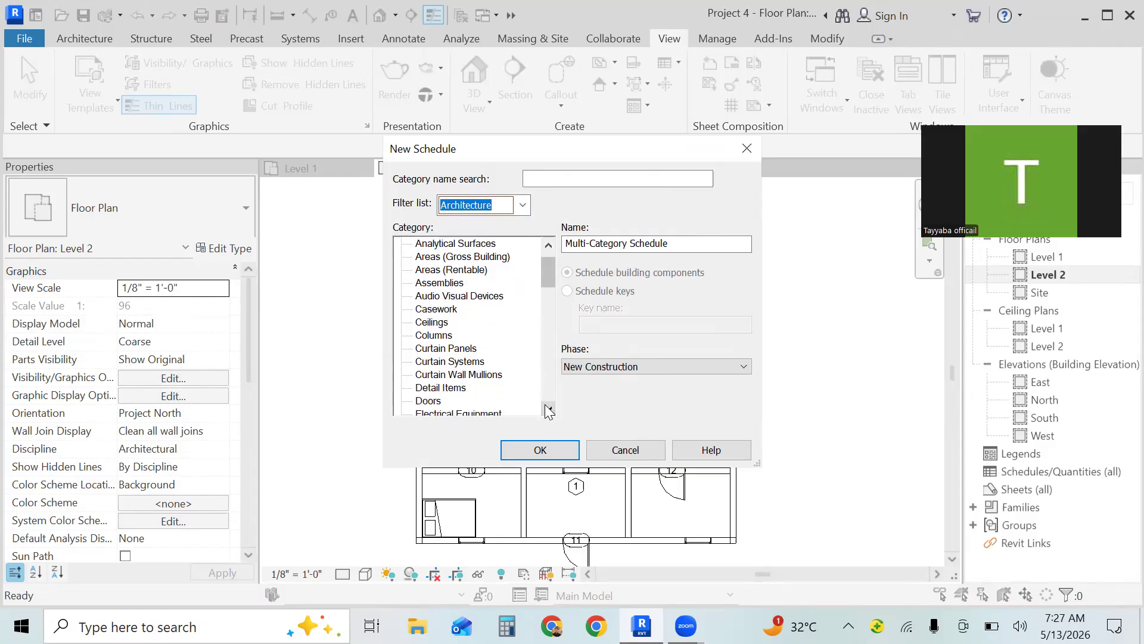
pyautogui.click(429, 401)
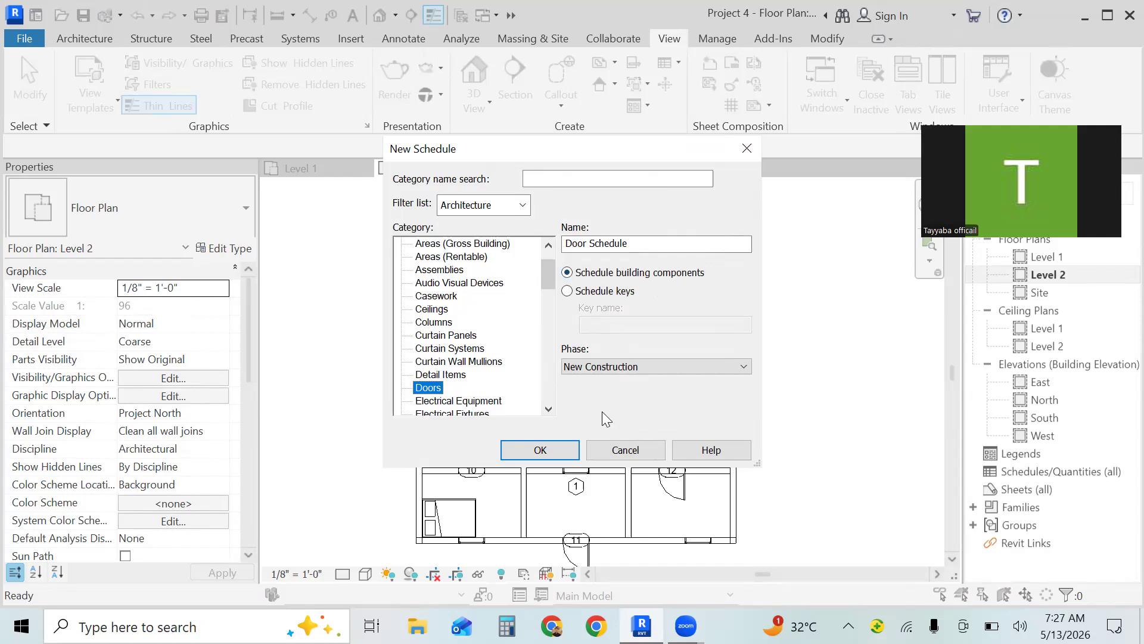
pyautogui.click(541, 450)
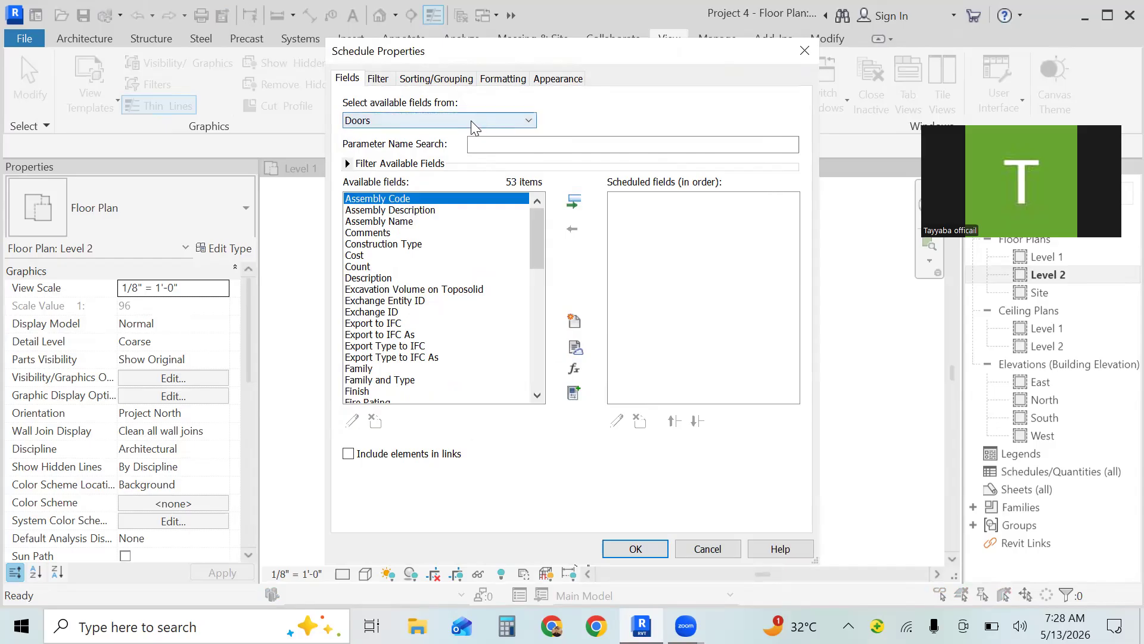
# - Look through the list of fields available for the door schedule, from Assembly Code to Width
pyautogui.click(540, 376)
pyautogui.click(540, 375)
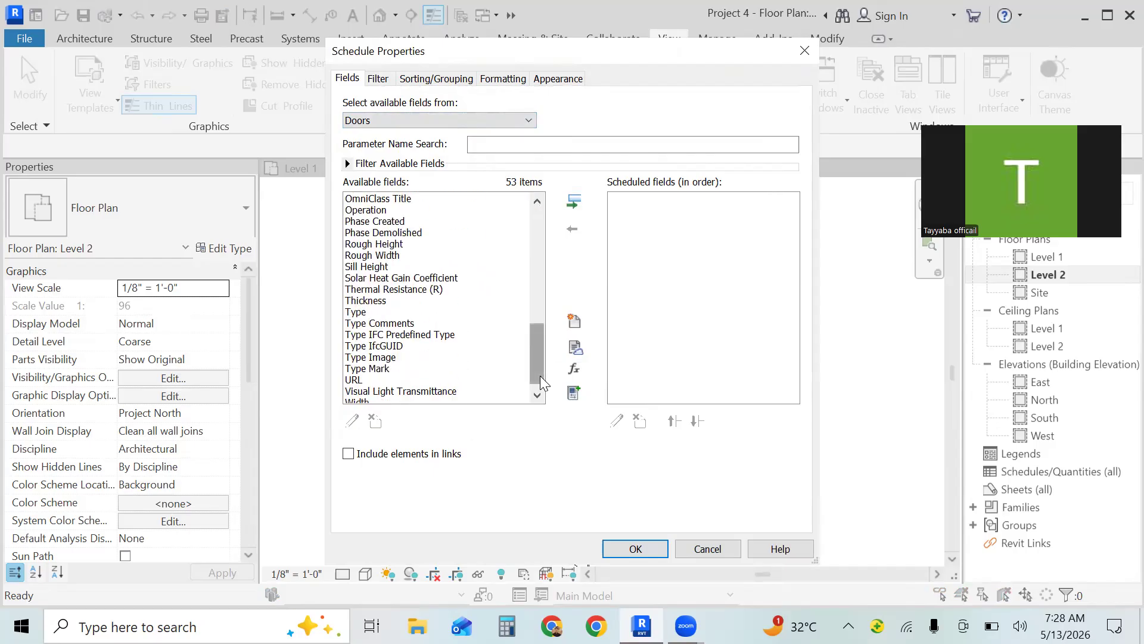
pyautogui.click(537, 201)
pyautogui.click(537, 200)
pyautogui.click(537, 201)
pyautogui.click(537, 201)
pyautogui.click(537, 200)
pyautogui.click(537, 201)
pyautogui.click(537, 201)
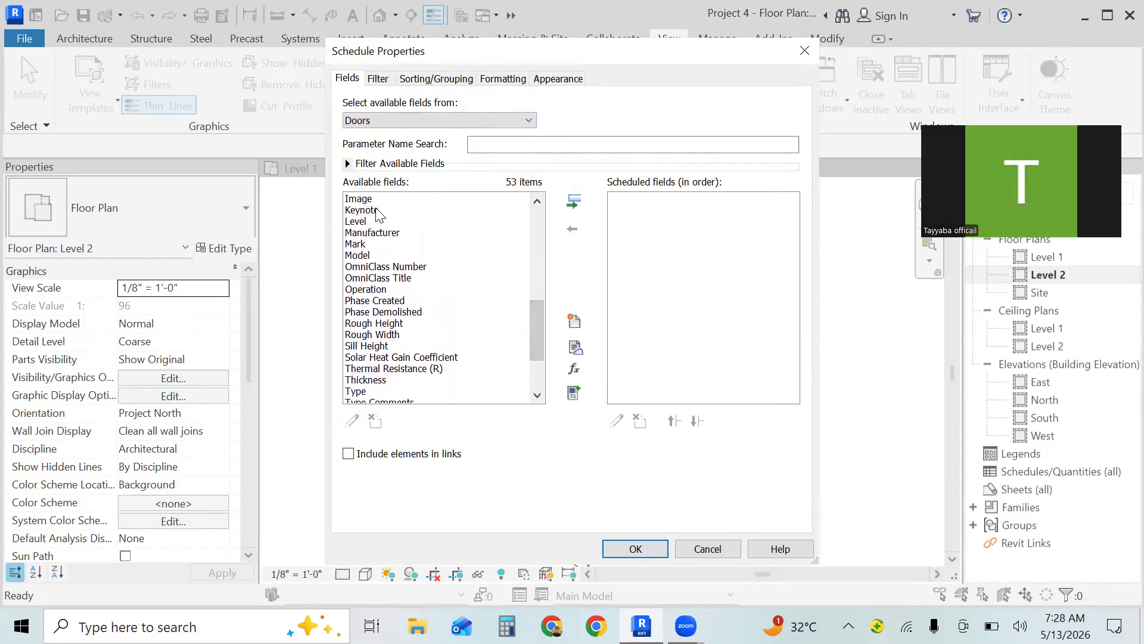
pyautogui.click(534, 254)
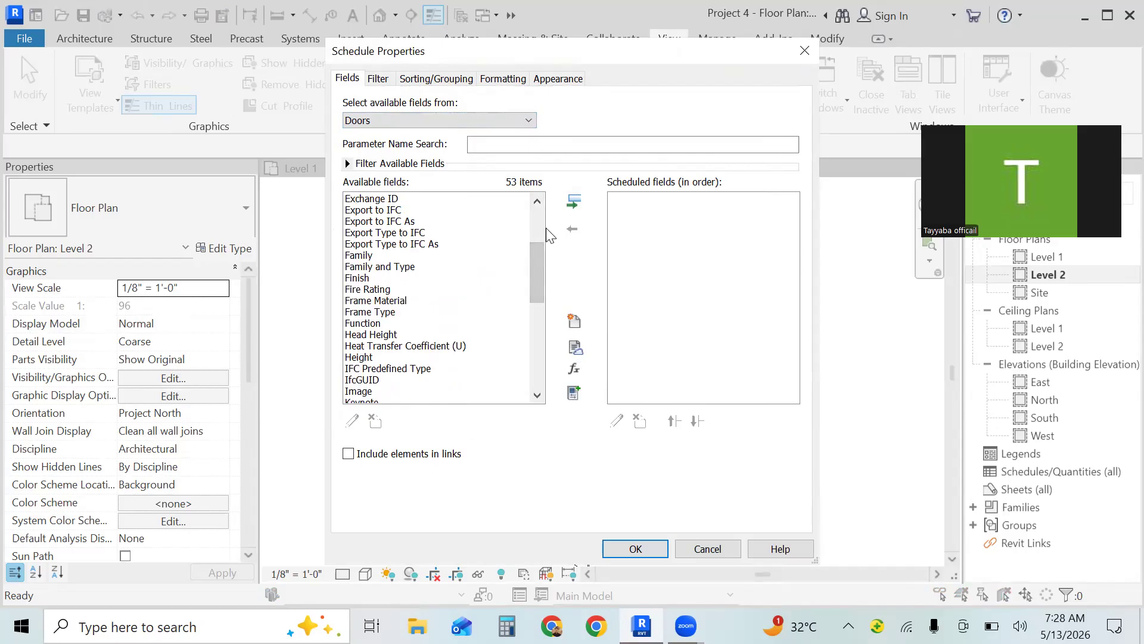
pyautogui.moveTo(402, 351)
pyautogui.scroll(4, 410, 211)
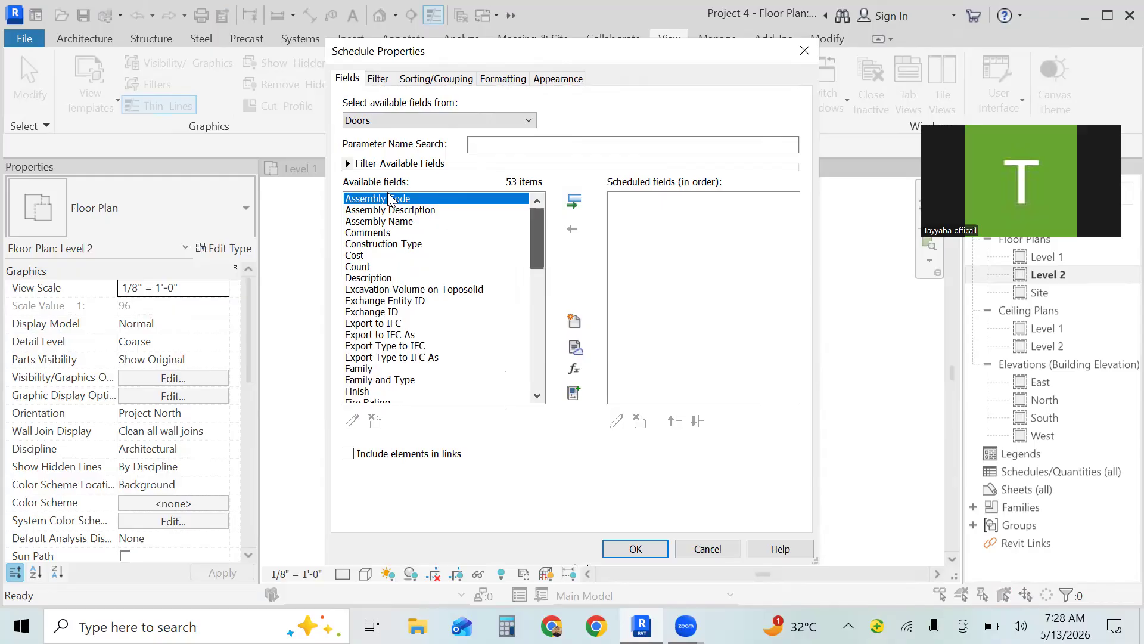
# - Add all available door fields to the scheduled fields and generate the door schedule
pyautogui.moveTo(388, 199); pyautogui.dragTo(543, 416)
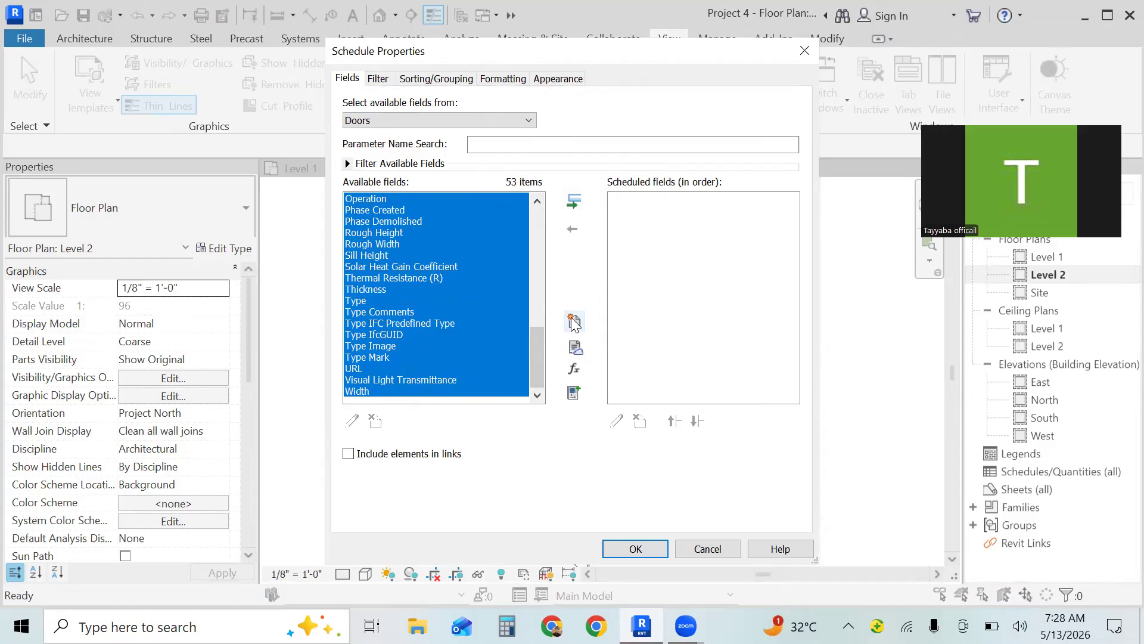
pyautogui.click(574, 206)
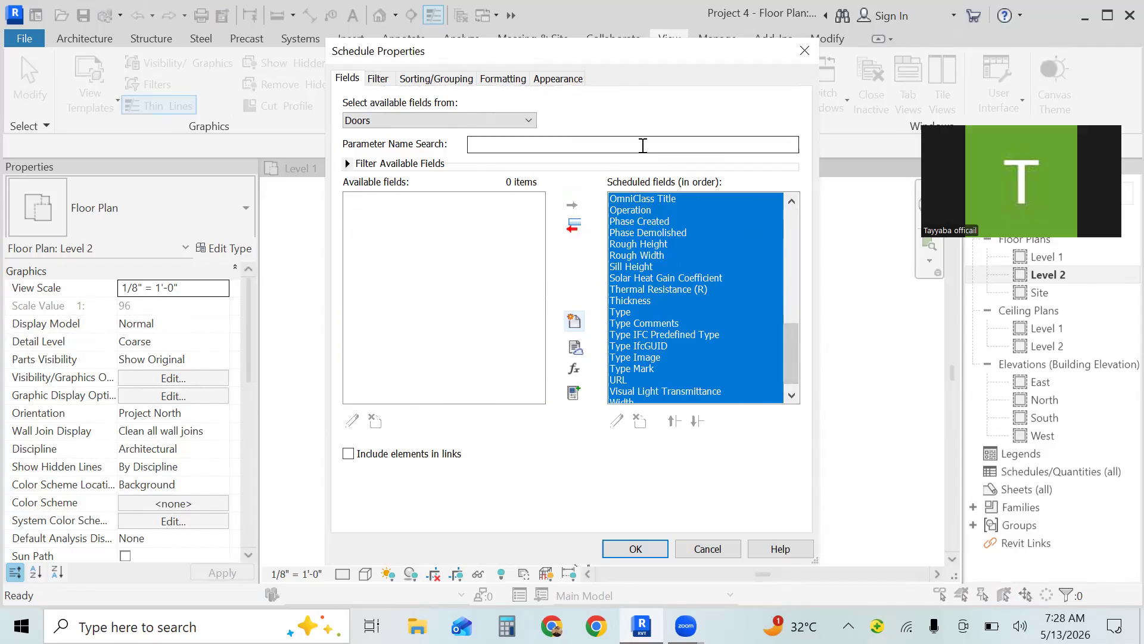
pyautogui.click(648, 541)
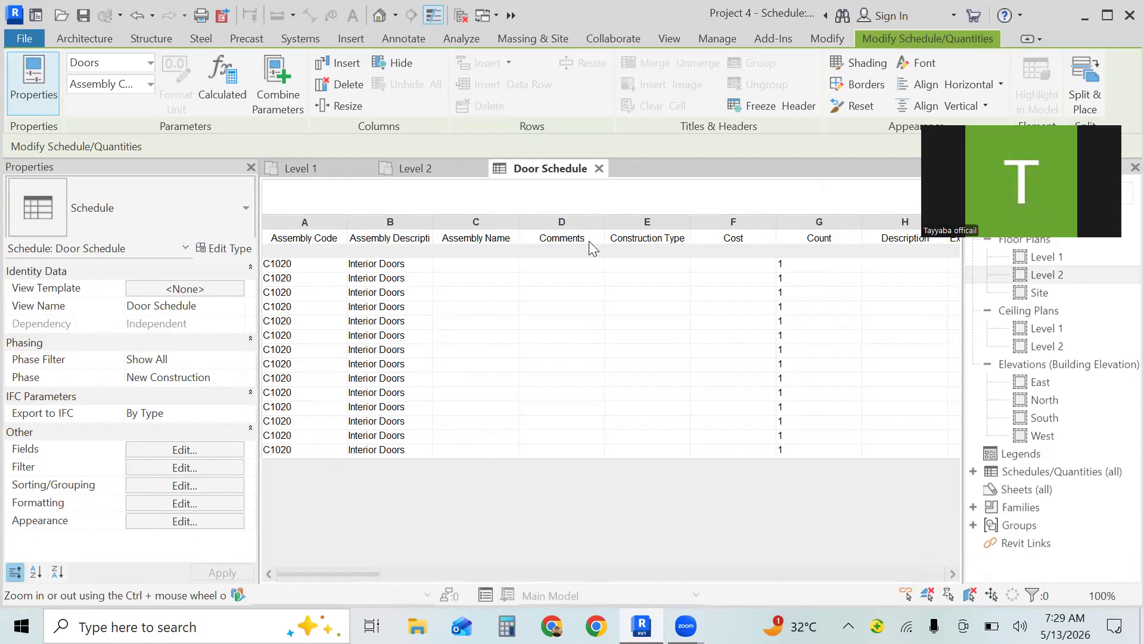
# - Review the door schedule's columns, reopen its field settings and remove every field from the scheduled fields
pyautogui.click(459, 572)
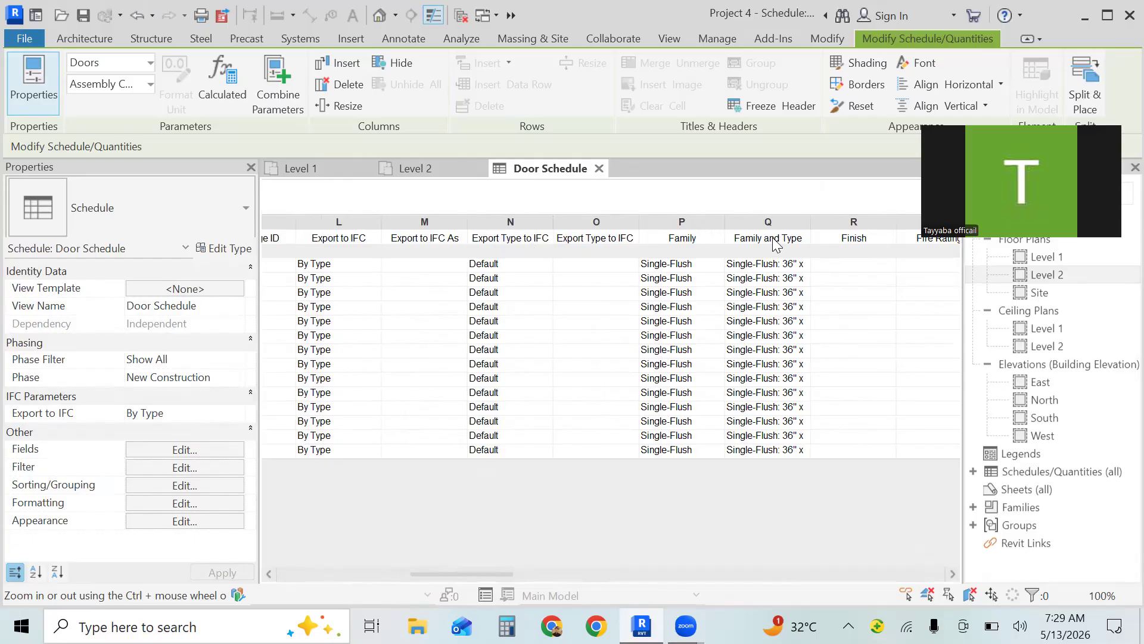
pyautogui.click(576, 573)
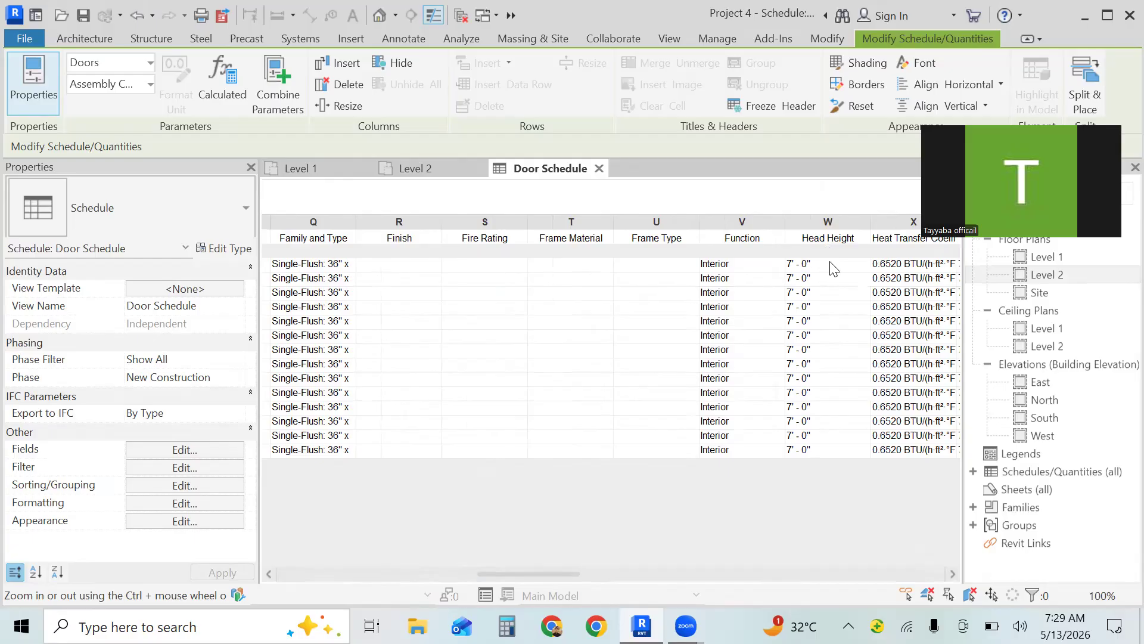
pyautogui.click(716, 571)
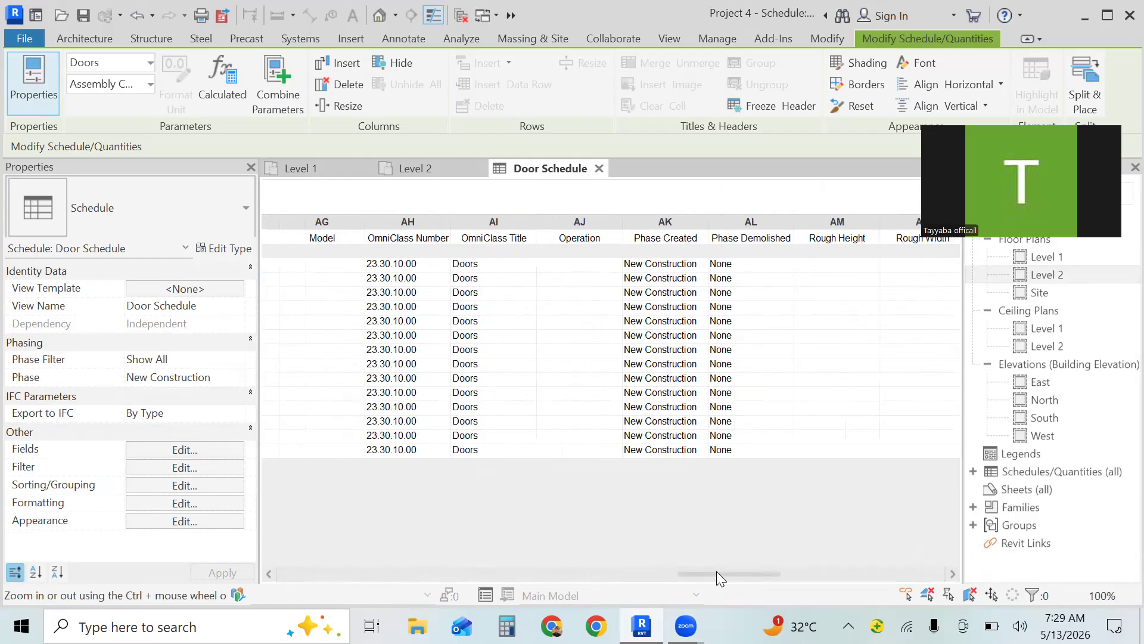
pyautogui.click(847, 574)
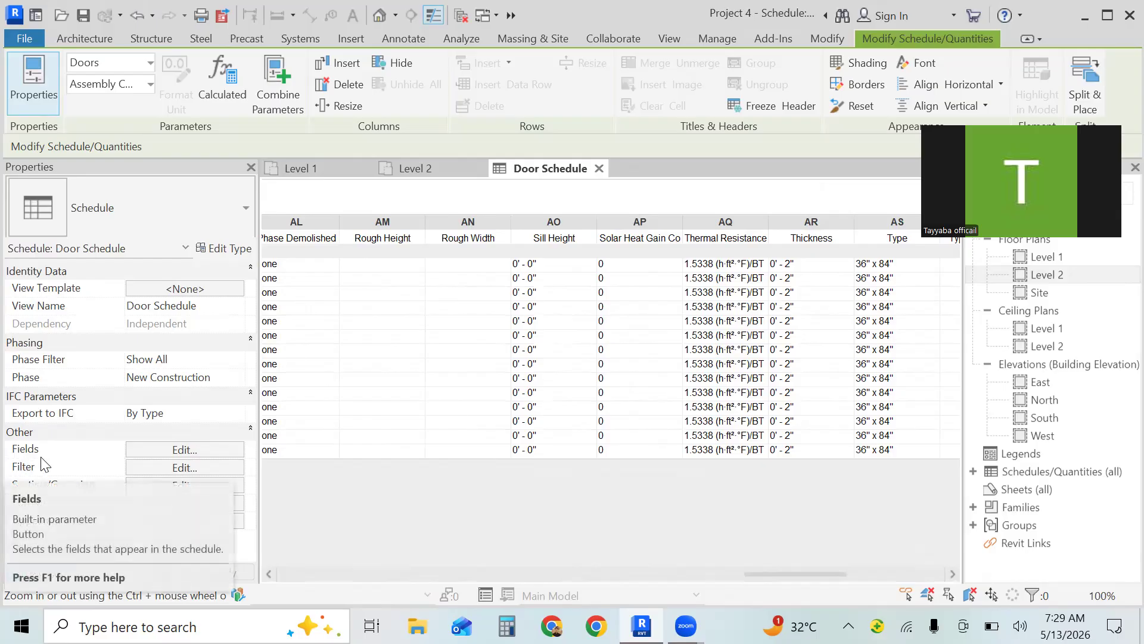
pyautogui.click(187, 451)
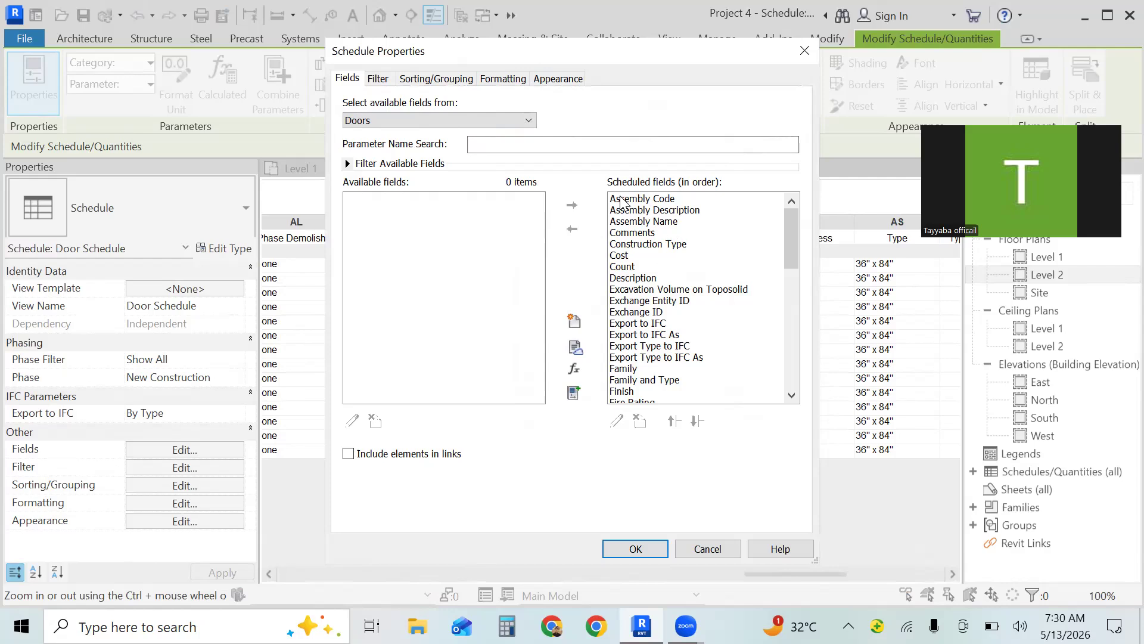
pyautogui.moveTo(612, 198); pyautogui.dragTo(791, 407)
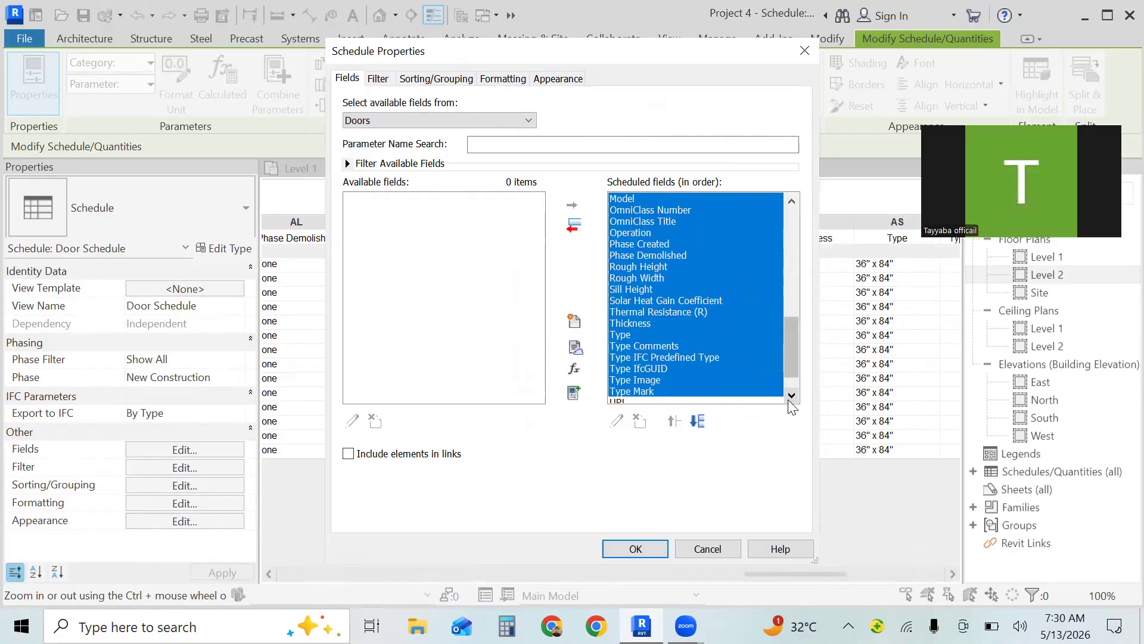
pyautogui.click(575, 227)
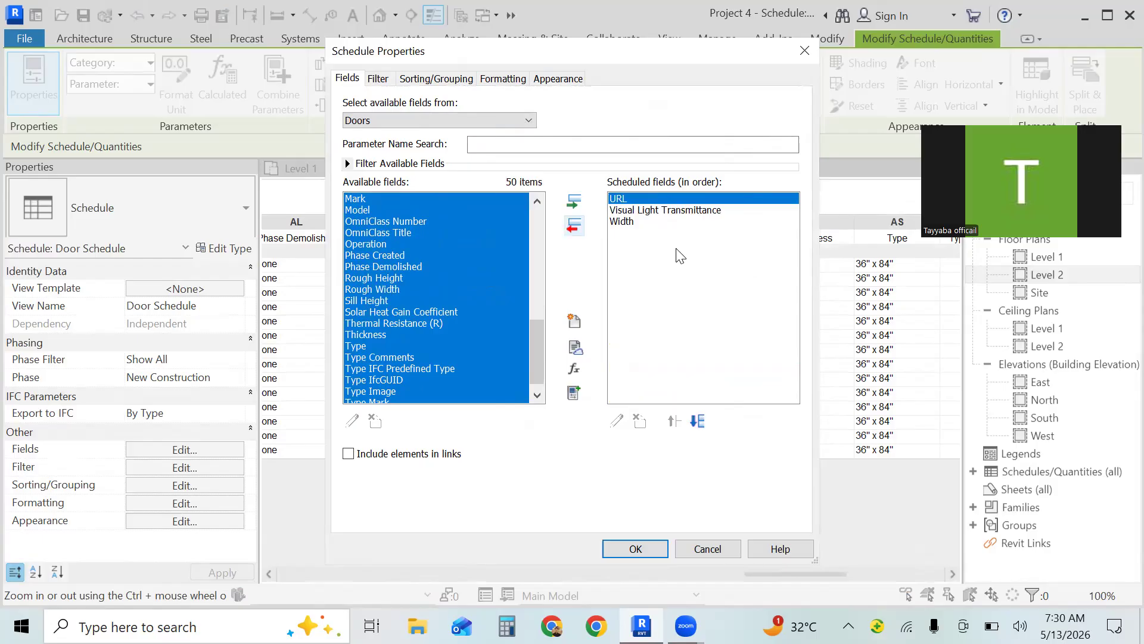
pyautogui.click(623, 222)
pyautogui.keyDown('shift'); pyautogui.click(616, 200); pyautogui.keyUp('shift')
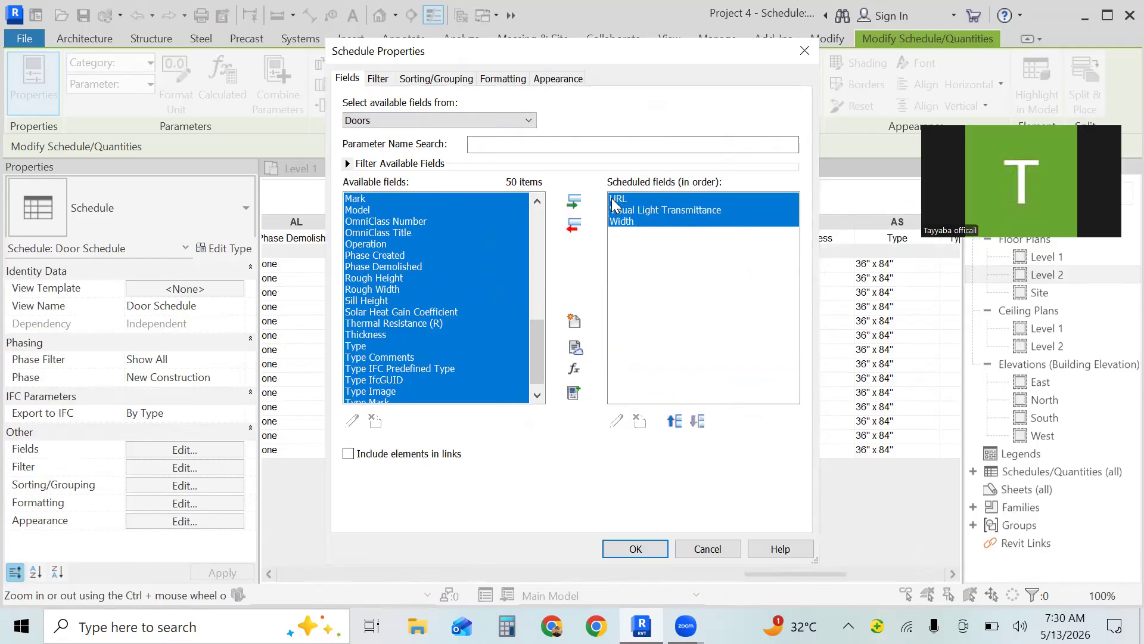
pyautogui.click(574, 227)
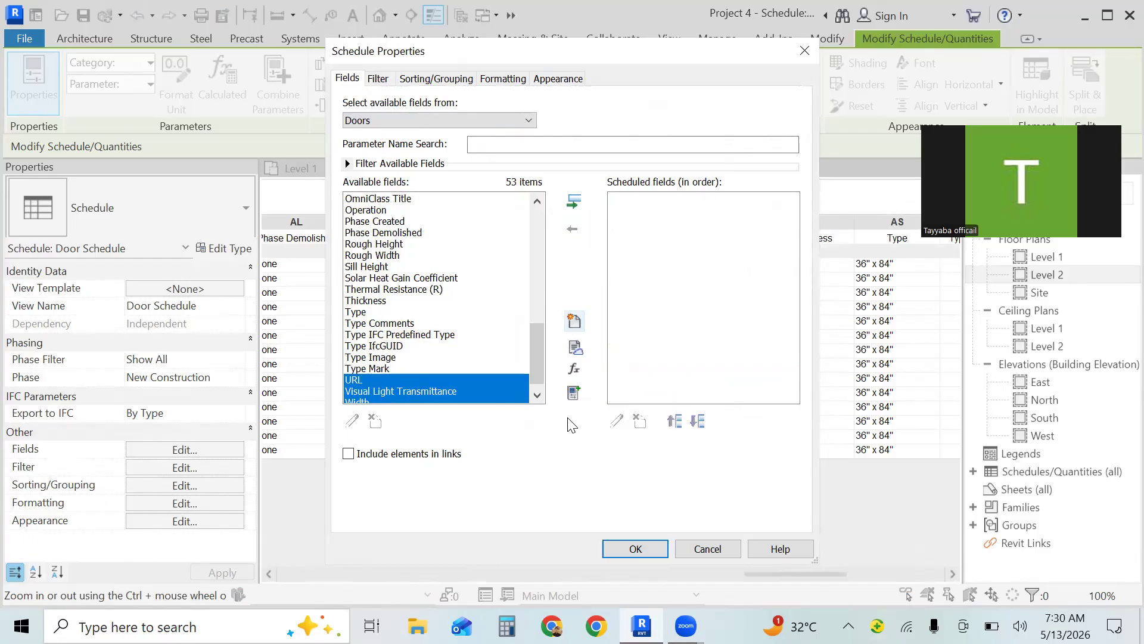
# - Add Sill Height, Thickness, Rough Height, Width and Level, in that order, to the scheduled fields and apply them to the door schedule
pyautogui.click(369, 267)
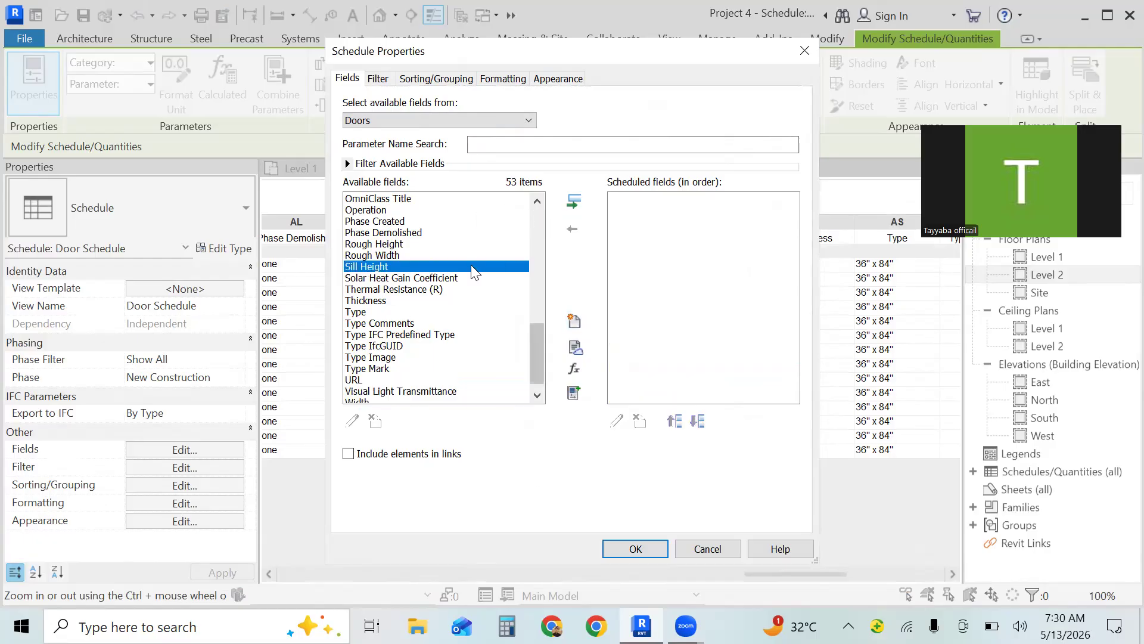
pyautogui.click(575, 204)
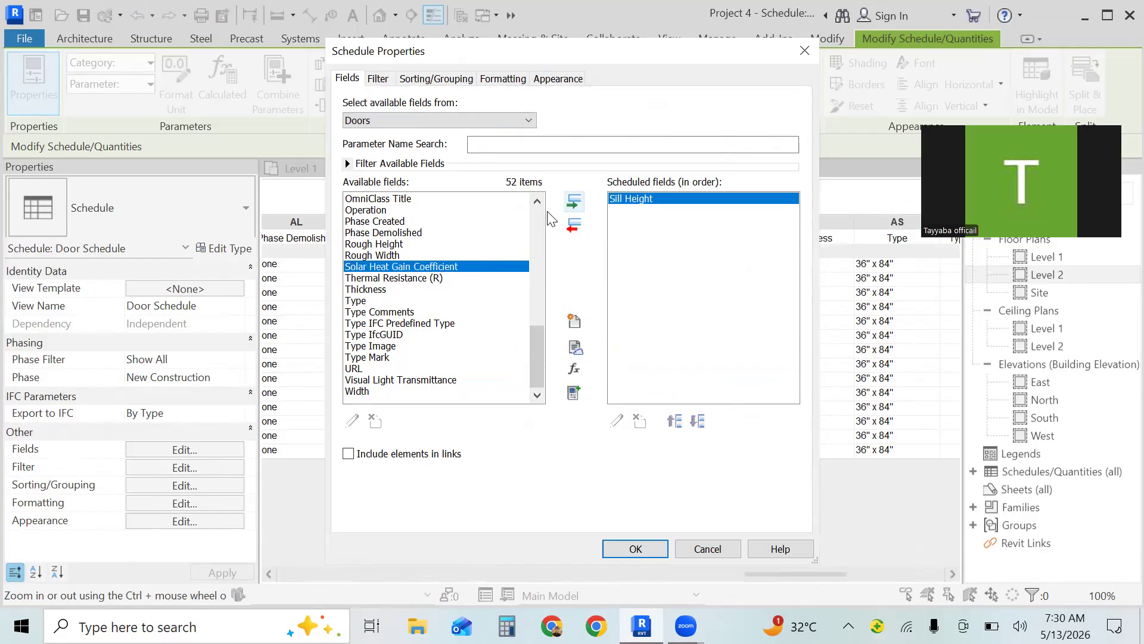
pyautogui.click(374, 290)
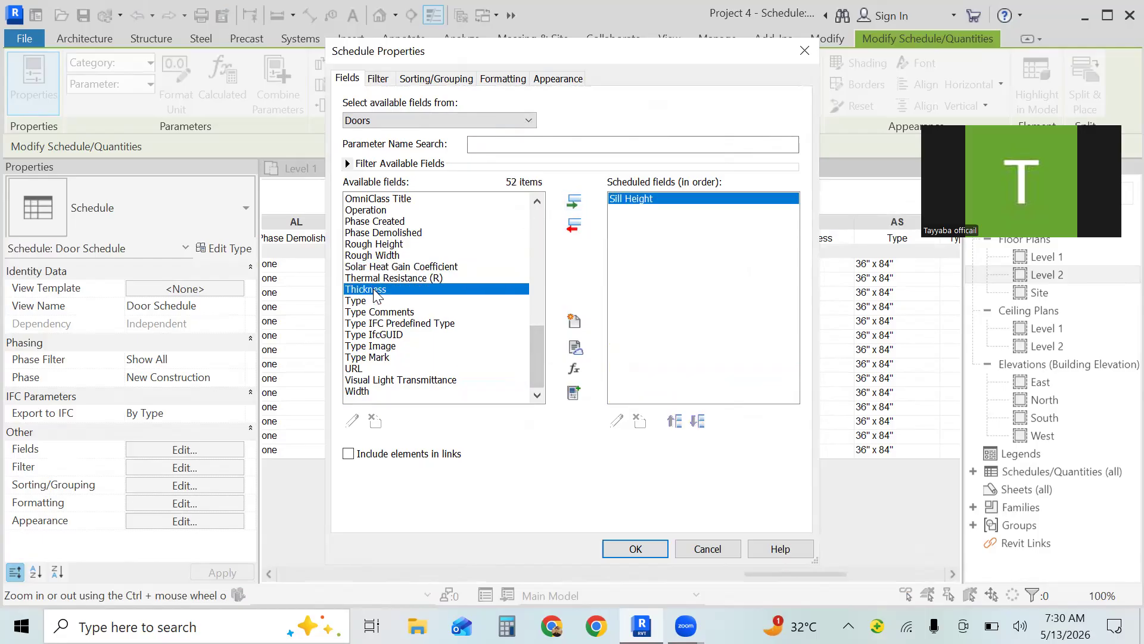
pyautogui.click(575, 204)
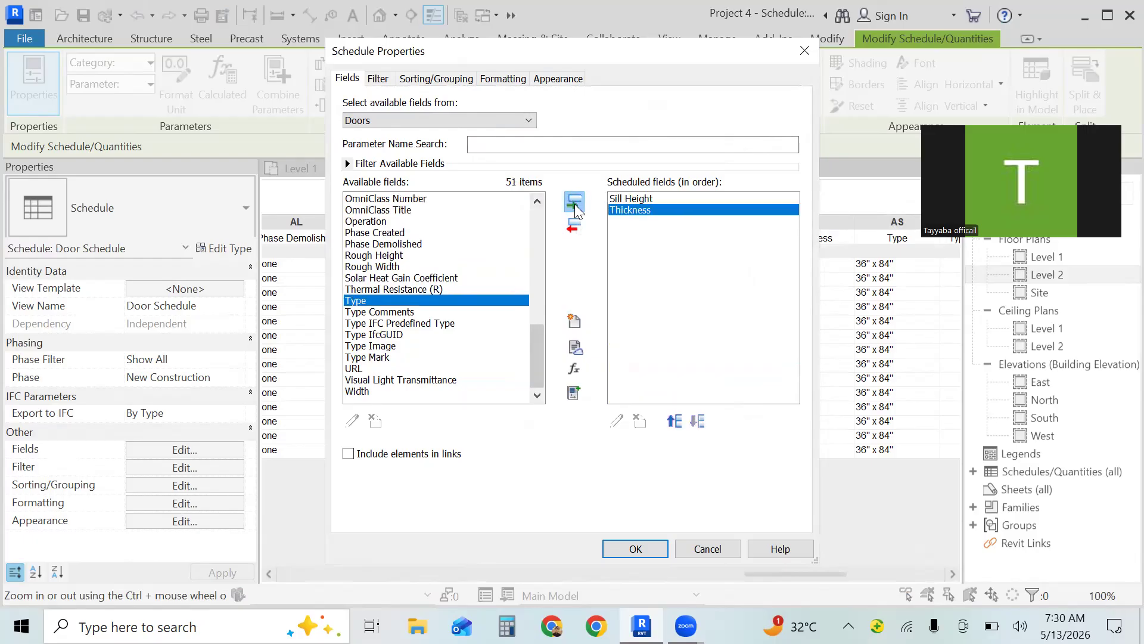
pyautogui.click(387, 255)
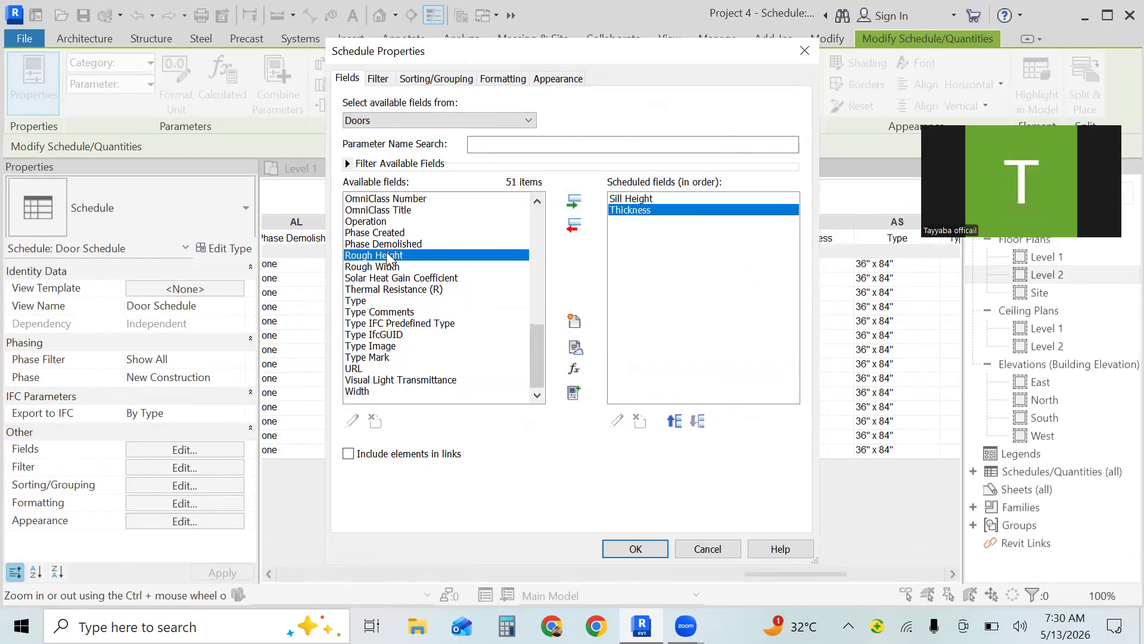
pyautogui.click(574, 202)
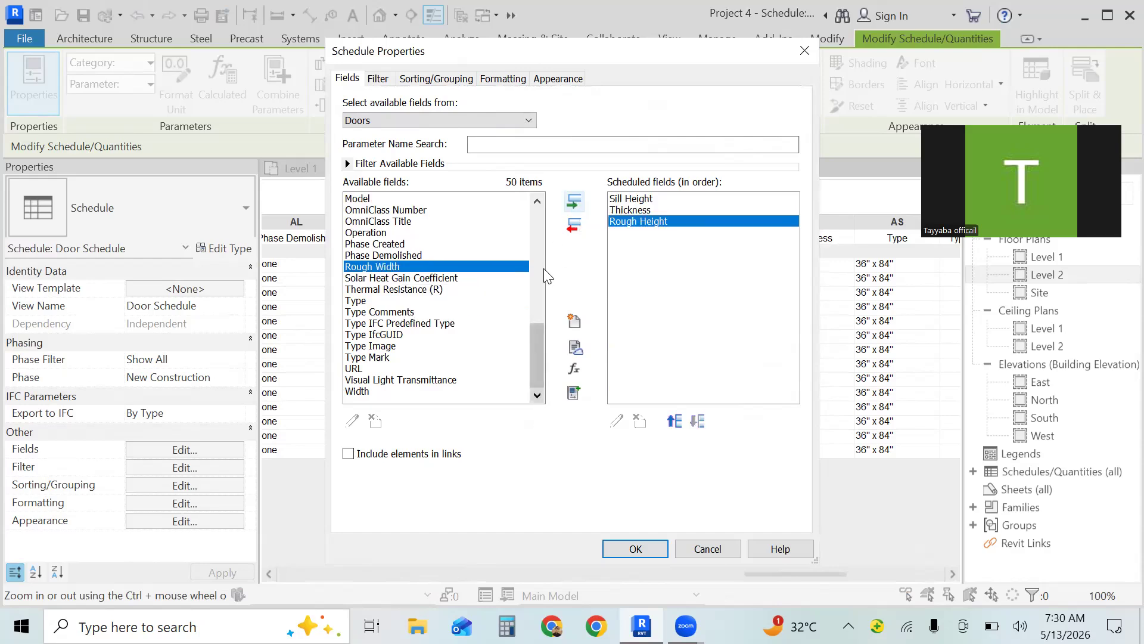
pyautogui.click(375, 392)
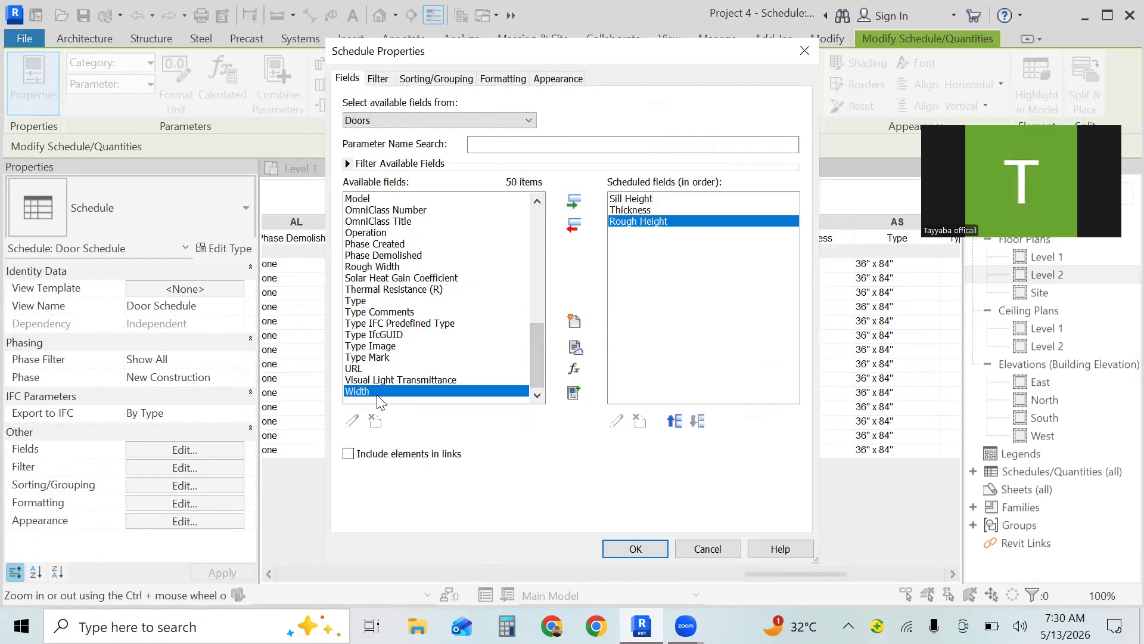
pyautogui.click(574, 203)
pyautogui.click(541, 201)
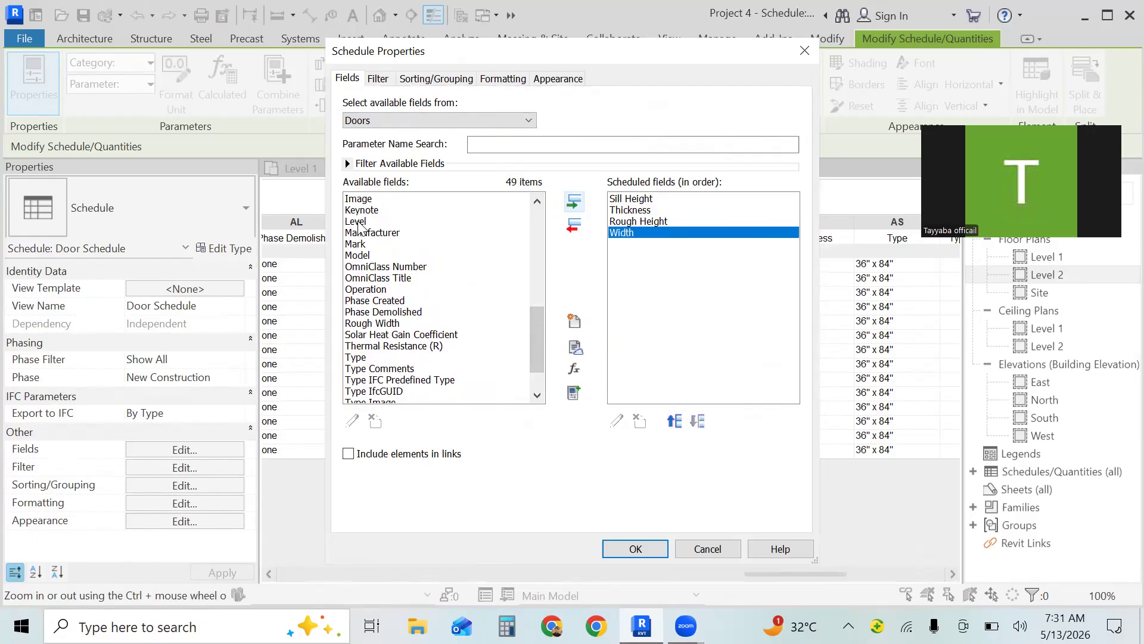
pyautogui.click(360, 224)
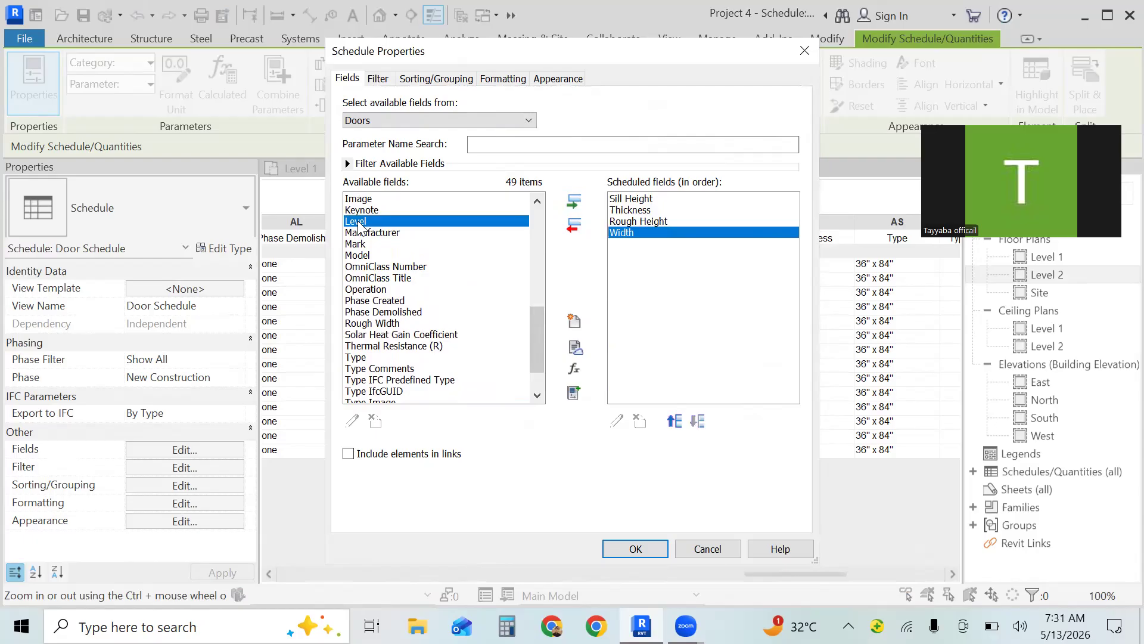
pyautogui.click(575, 205)
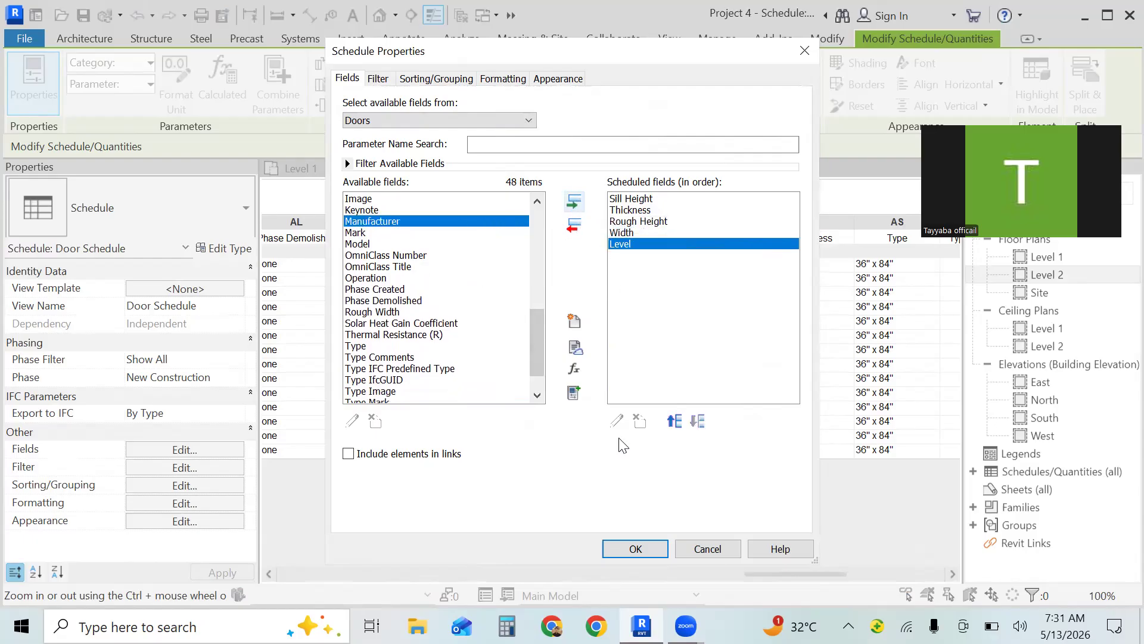
pyautogui.click(635, 549)
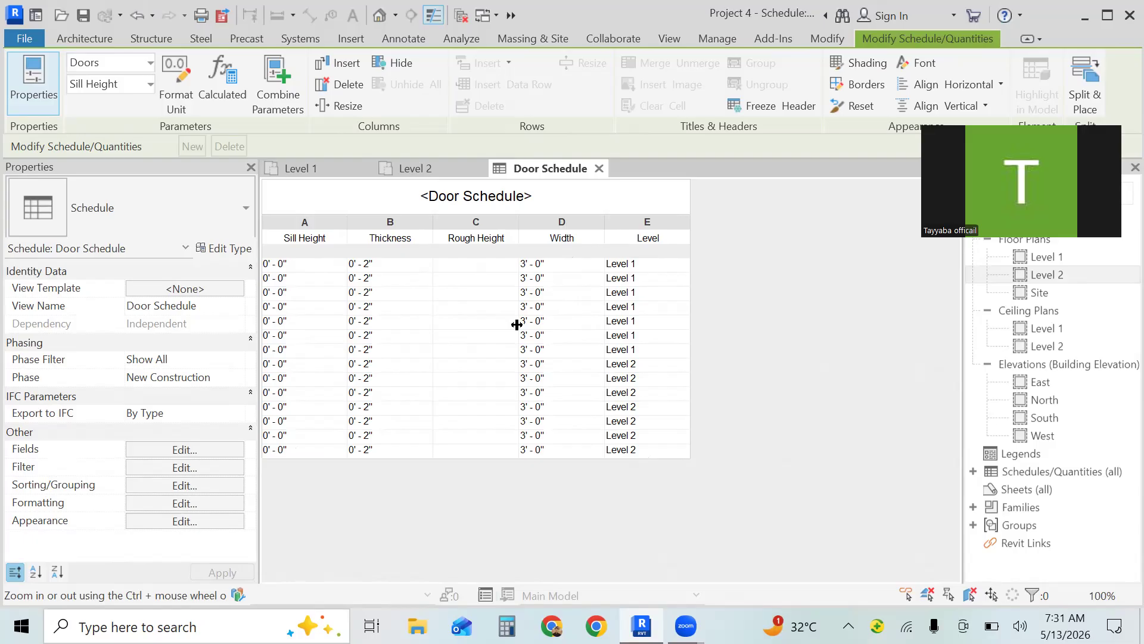
# - Reopen the door schedule's field settings and move Level to first place in the scheduled fields
pyautogui.click(202, 448)
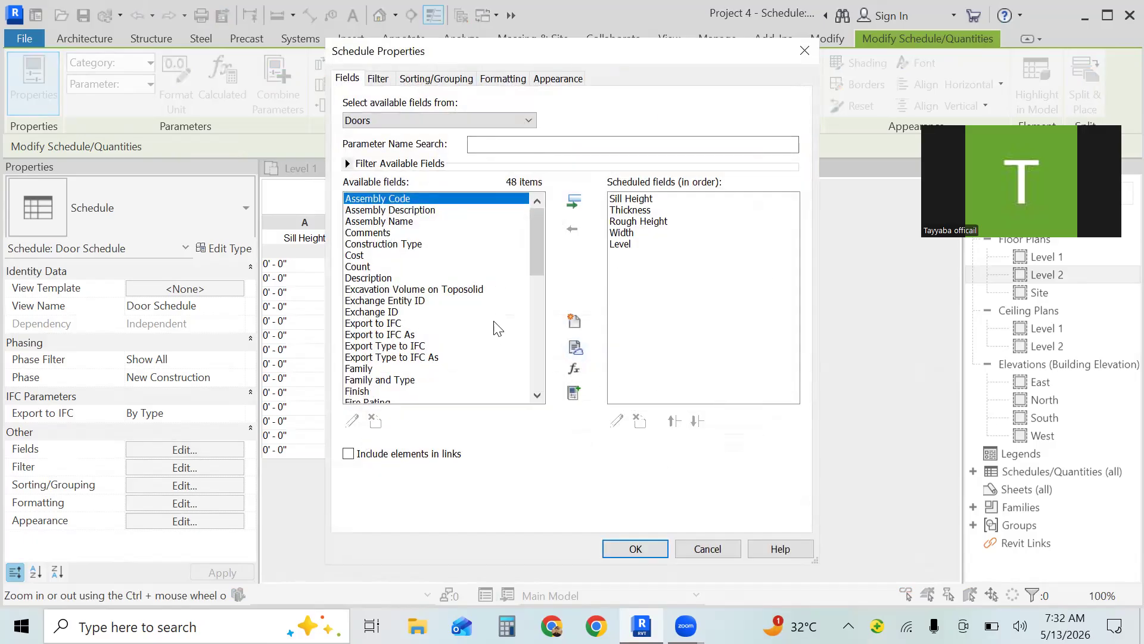
pyautogui.click(634, 248)
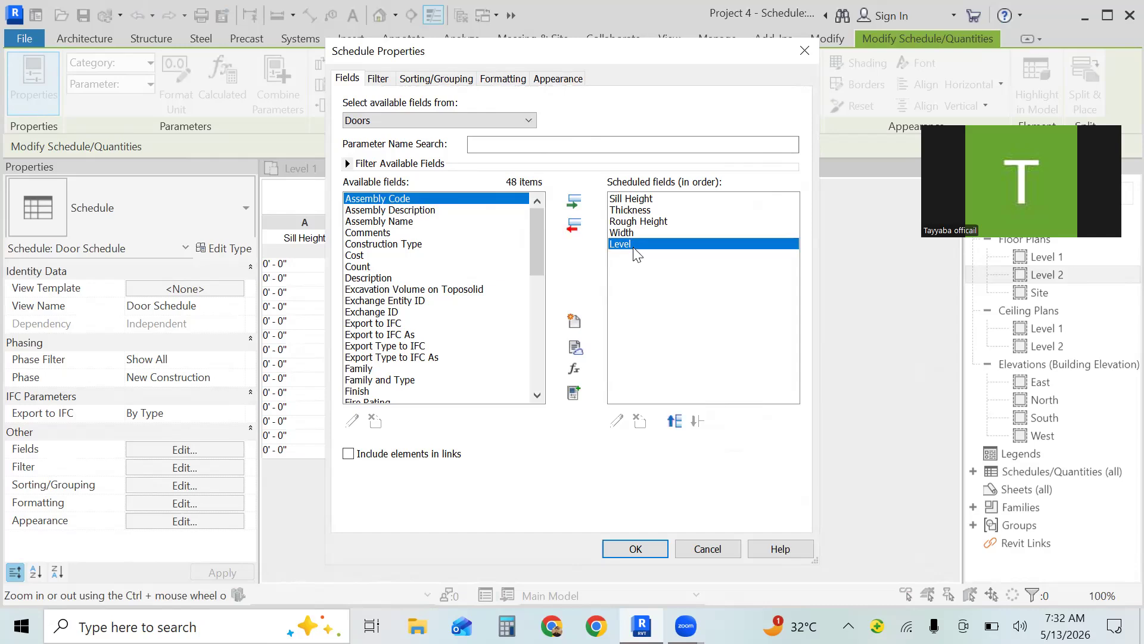
pyautogui.click(676, 422)
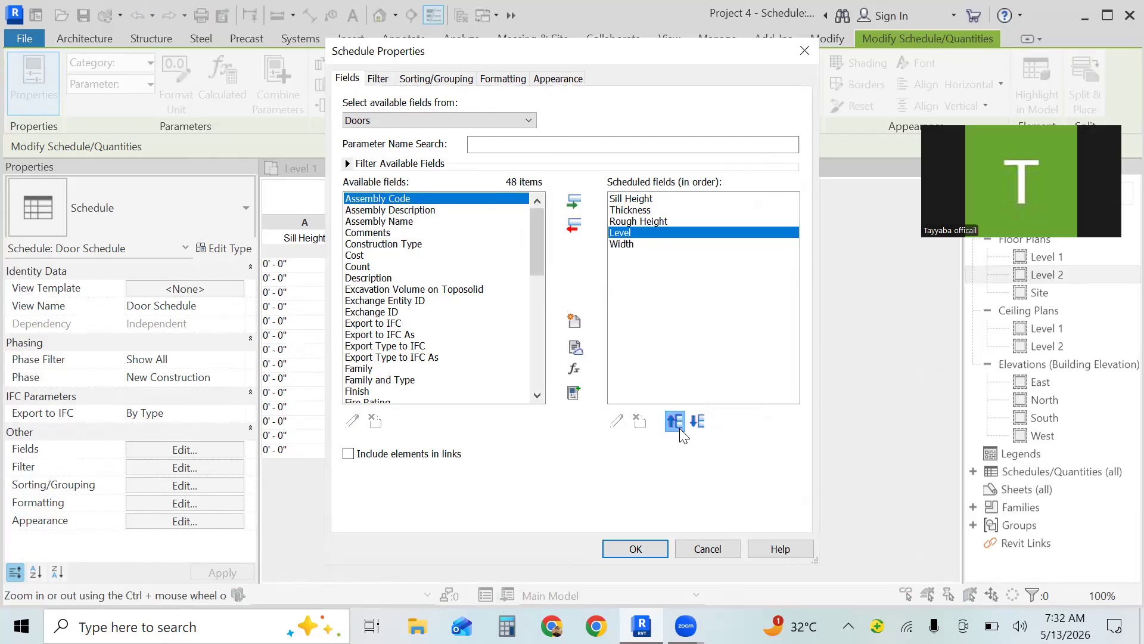
pyautogui.click(676, 422)
pyautogui.click(675, 422)
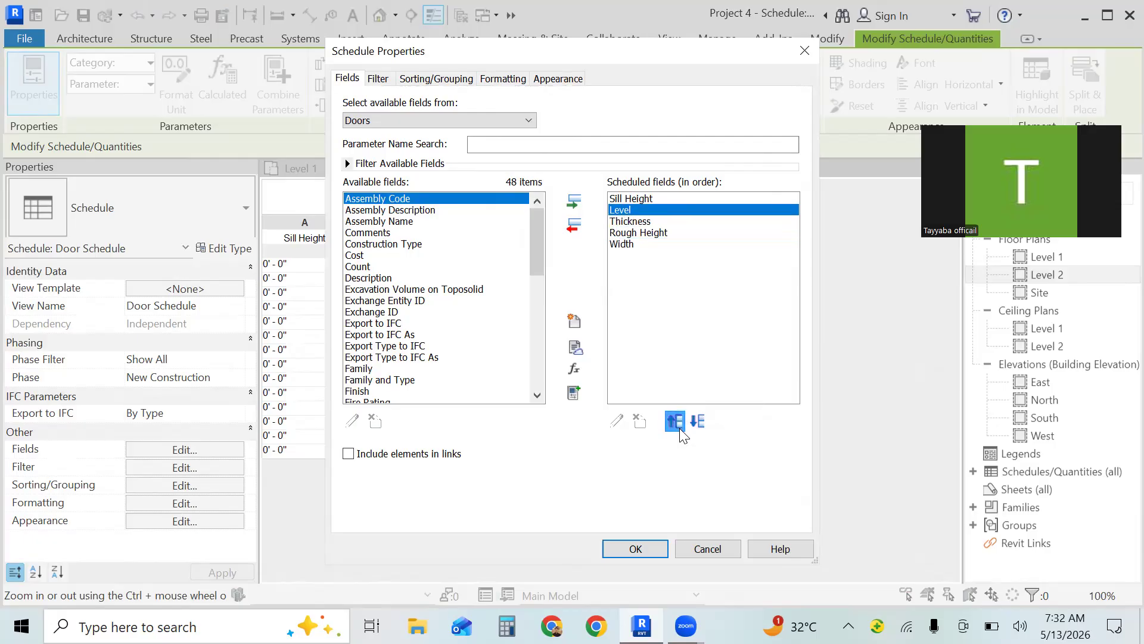
pyautogui.click(675, 422)
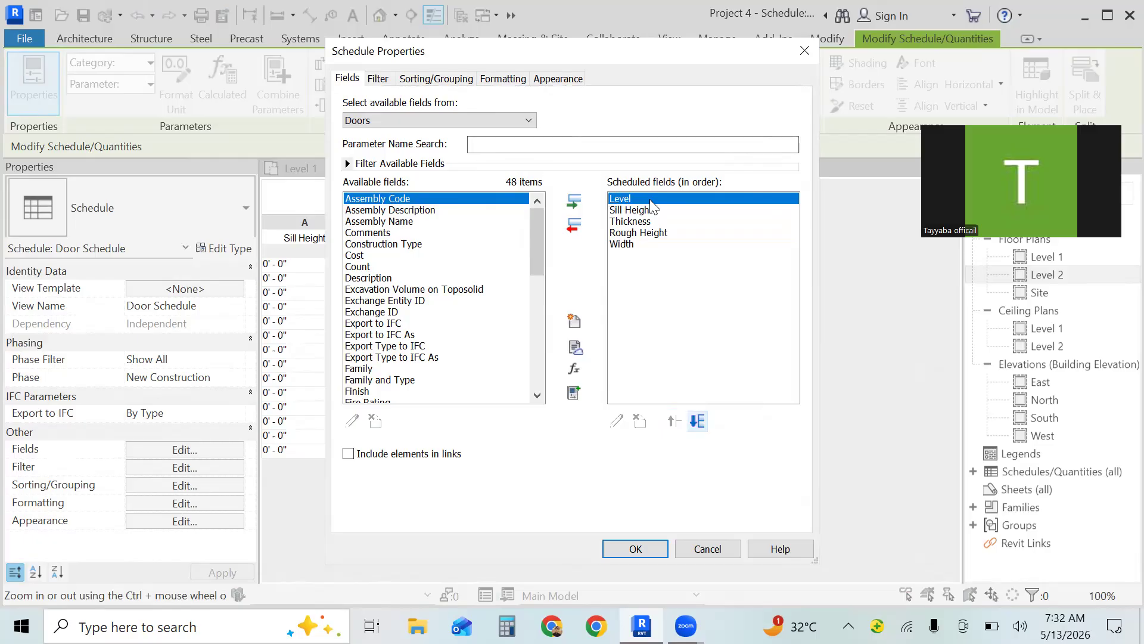
# - Move Width up to second place in the scheduled fields, directly after Level
pyautogui.click(622, 245)
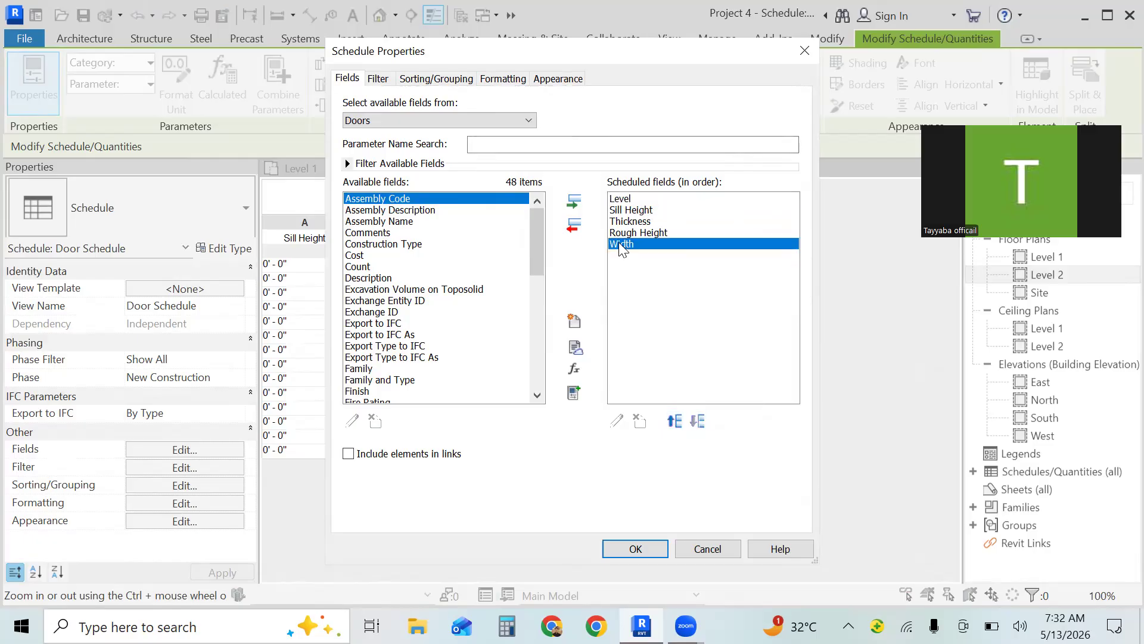
pyautogui.click(675, 422)
pyautogui.click(675, 423)
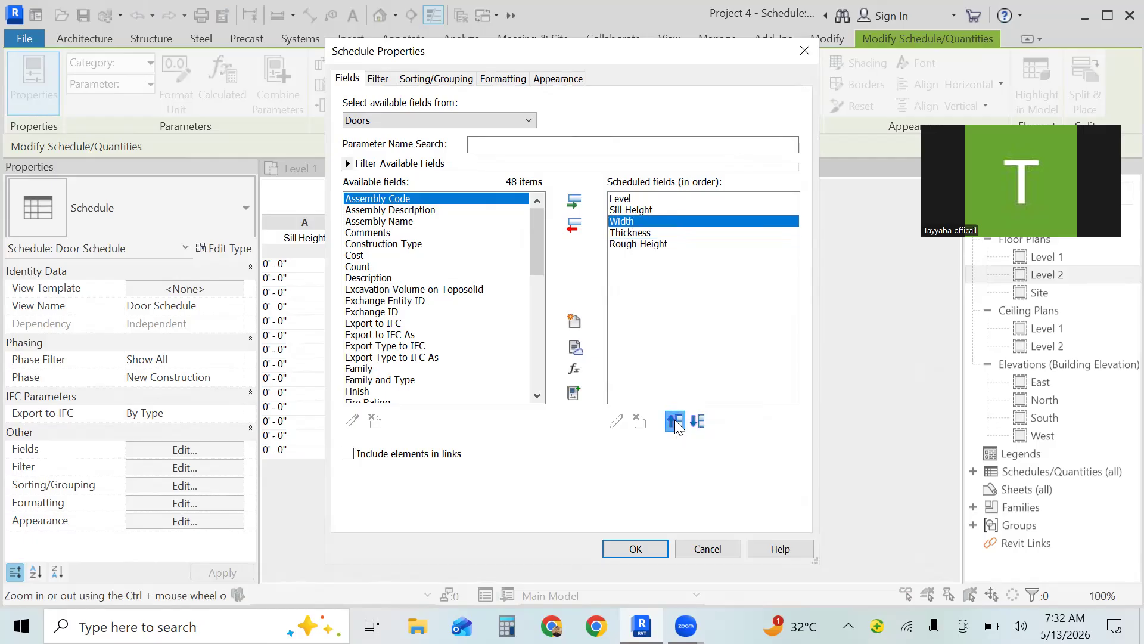
pyautogui.click(675, 423)
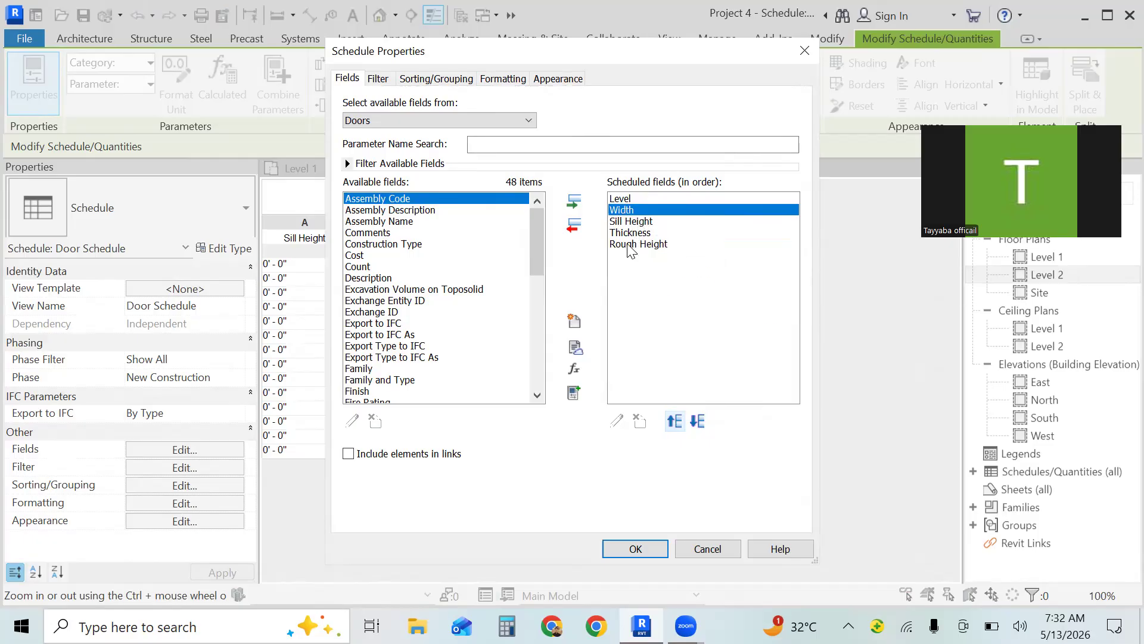
# - Remove Rough Height from the scheduled fields and apply the field changes to the door schedule
pyautogui.click(631, 246)
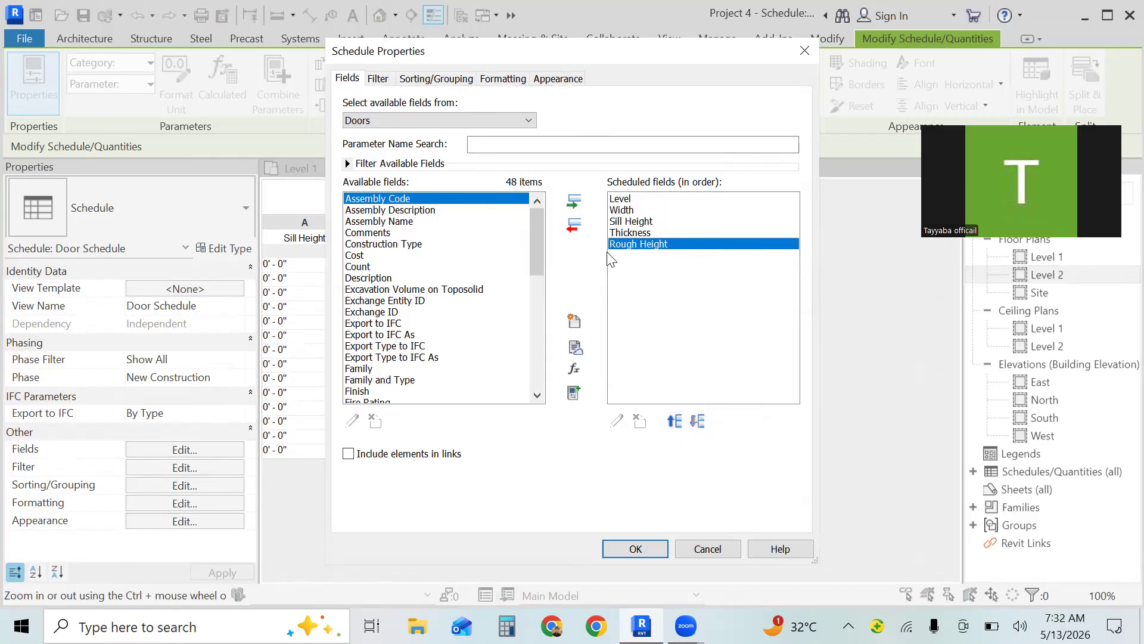
pyautogui.click(575, 227)
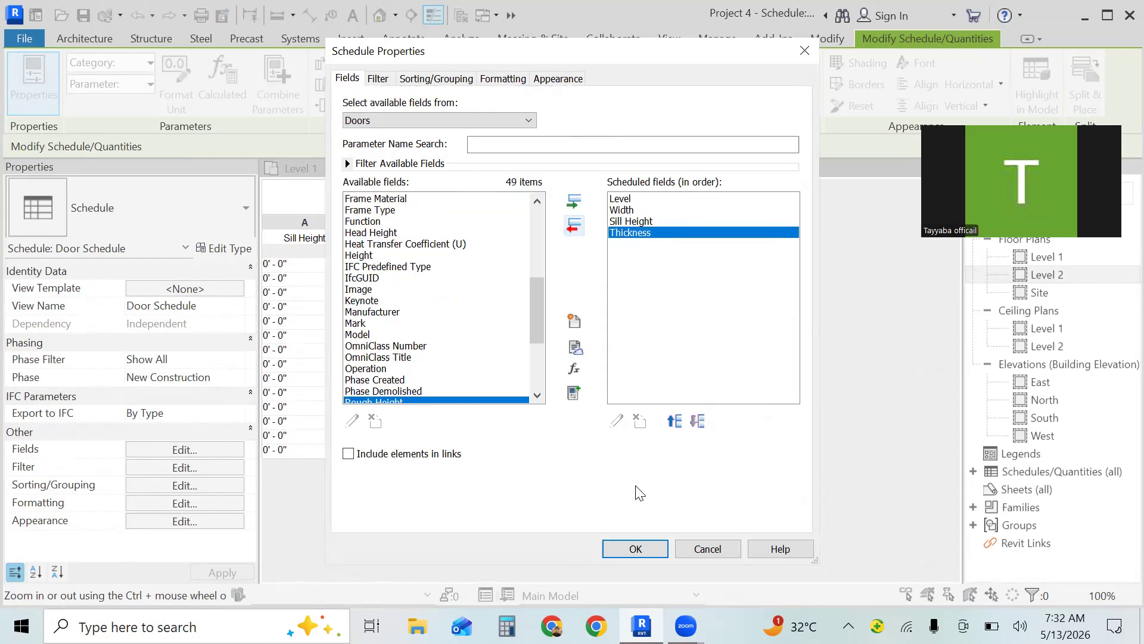
pyautogui.click(633, 552)
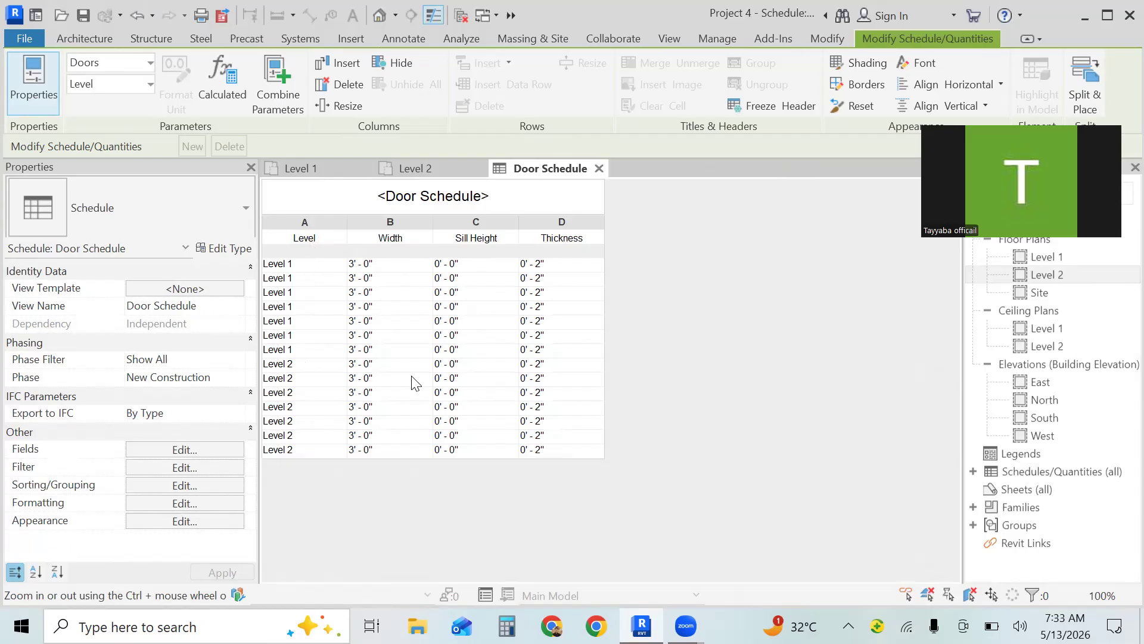
# - Filter the door schedule by Level equals Level 2 and apply the filter
pyautogui.click(187, 468)
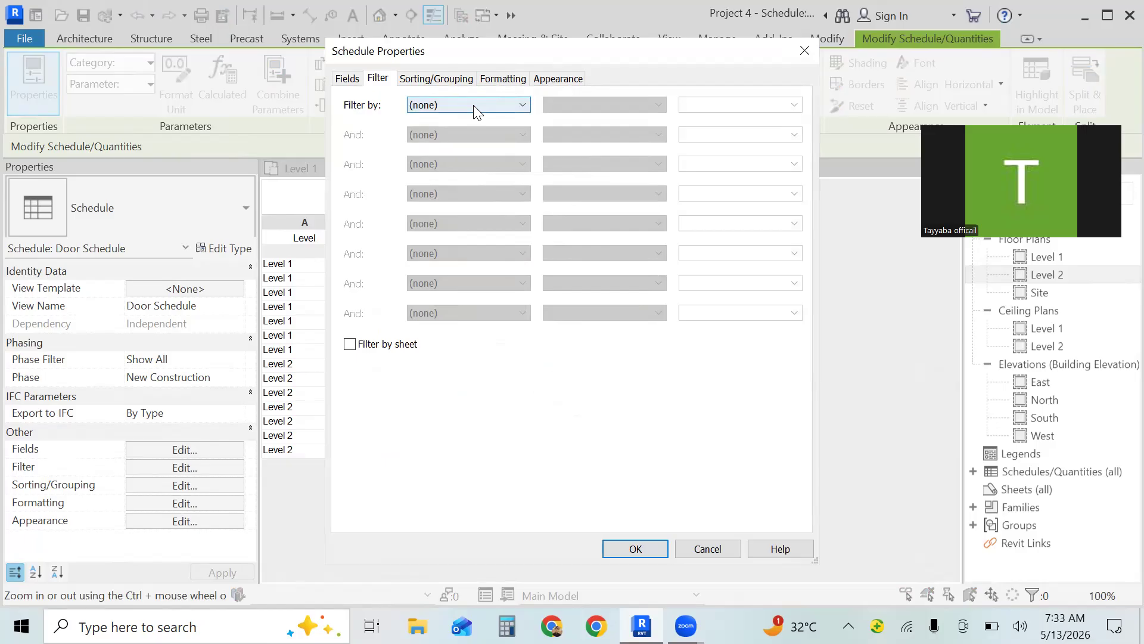
pyautogui.click(476, 108)
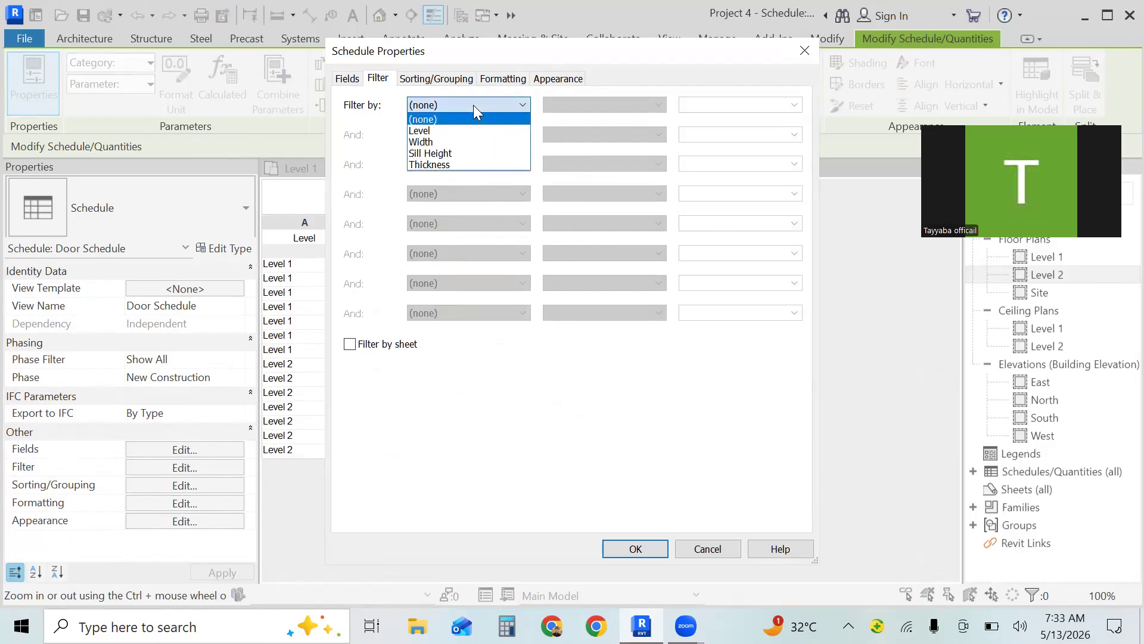
pyautogui.click(447, 132)
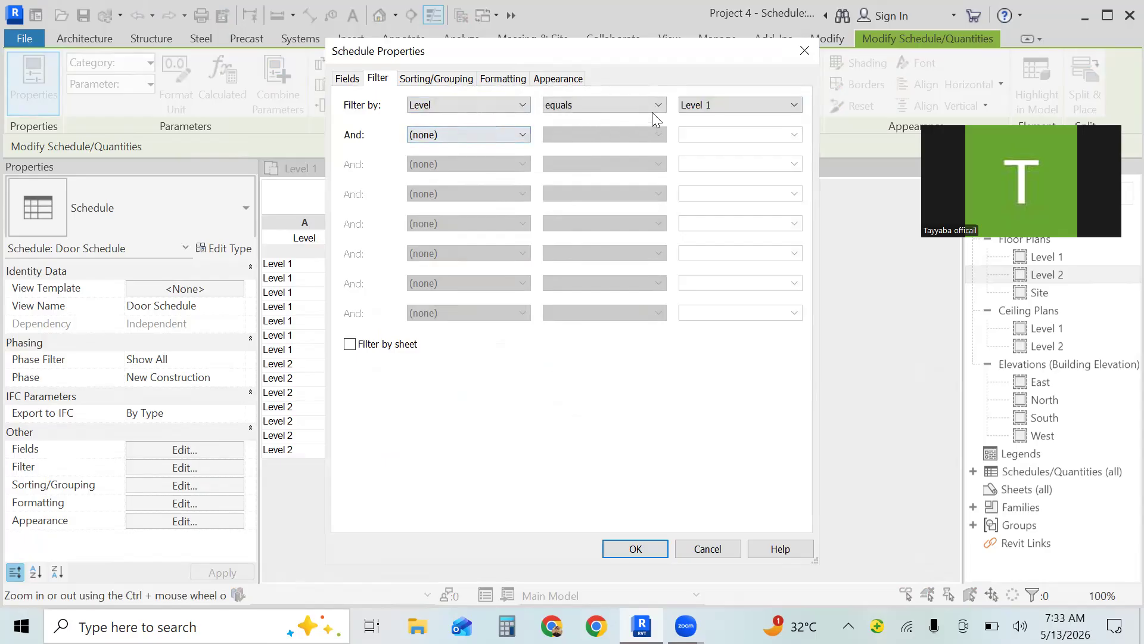
pyautogui.click(788, 107)
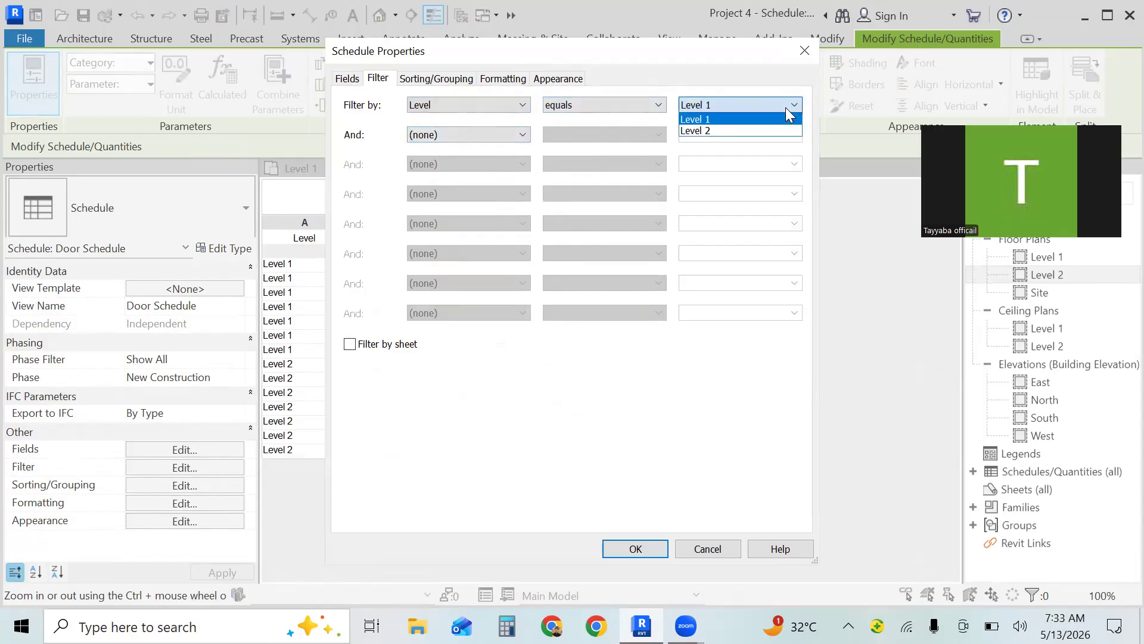
pyautogui.click(725, 130)
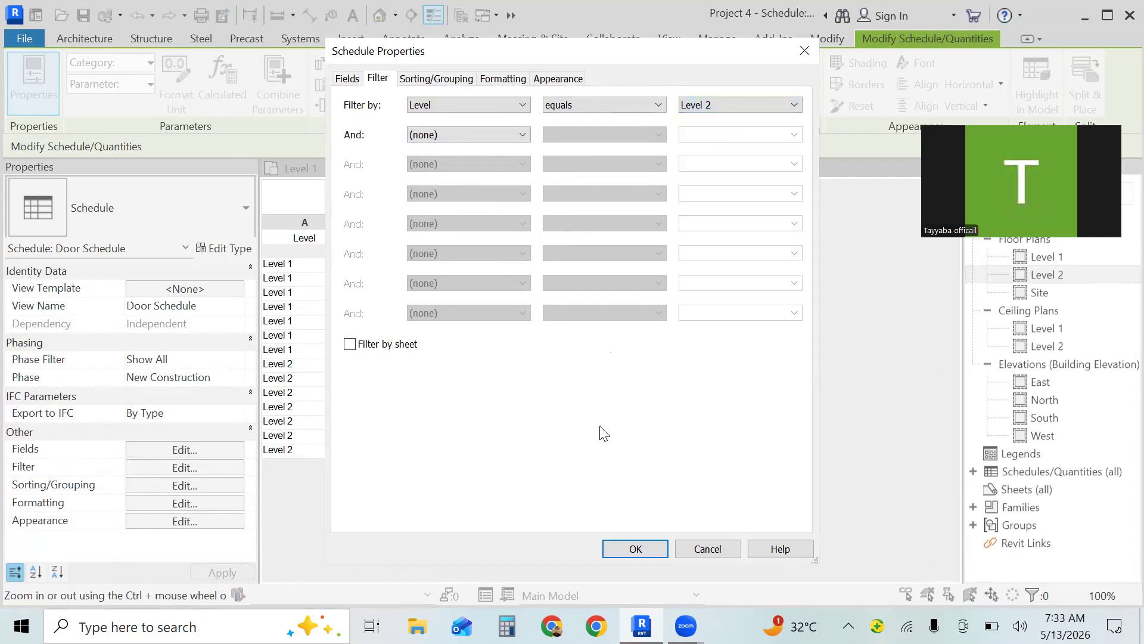
pyautogui.click(639, 549)
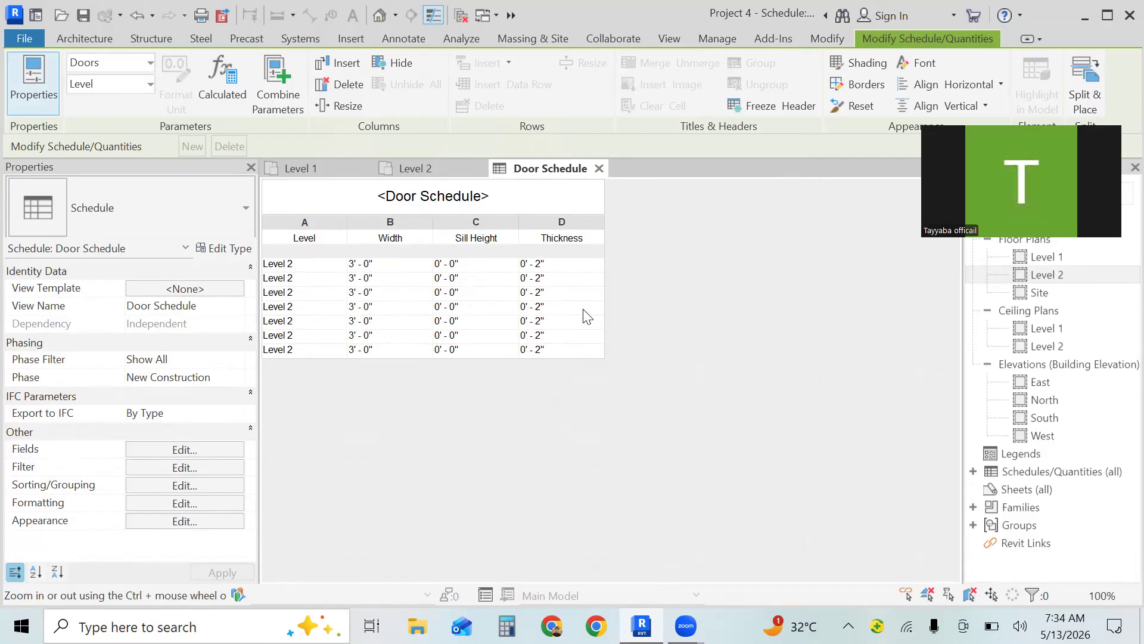
# - Change the door schedule's filter value to Level 1 and apply it
pyautogui.click(187, 469)
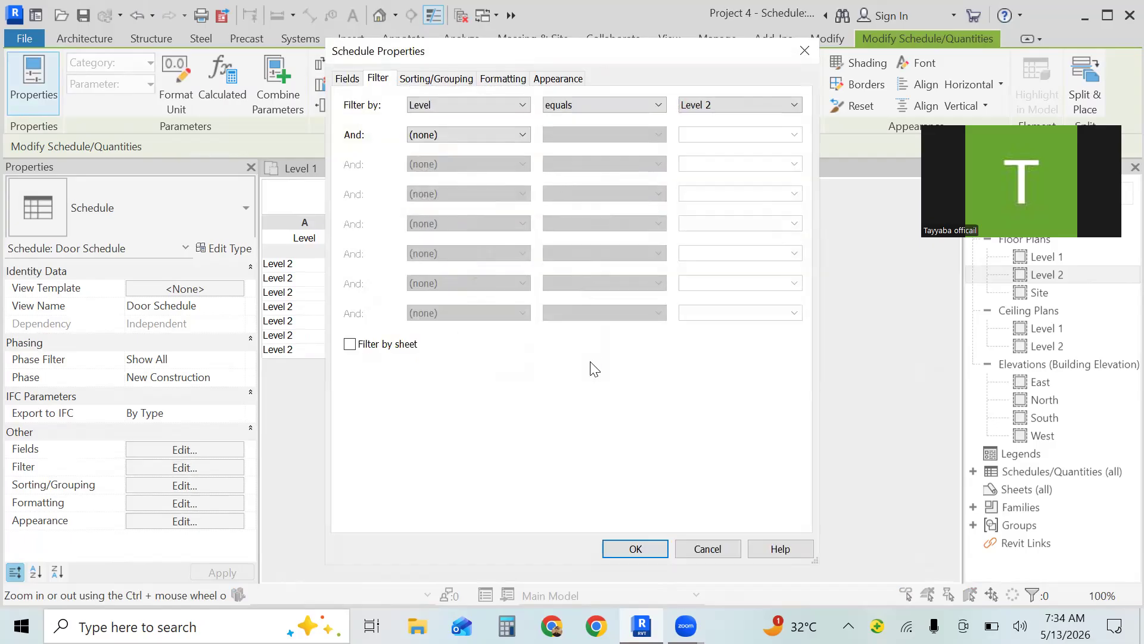
pyautogui.click(735, 105)
pyautogui.click(706, 118)
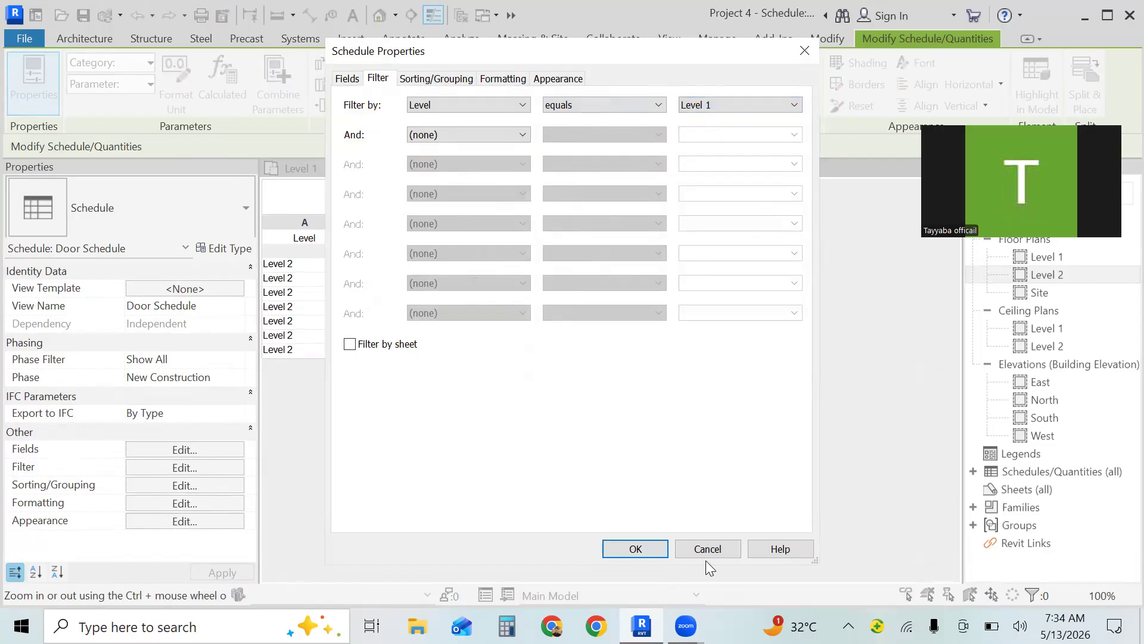
pyautogui.click(638, 548)
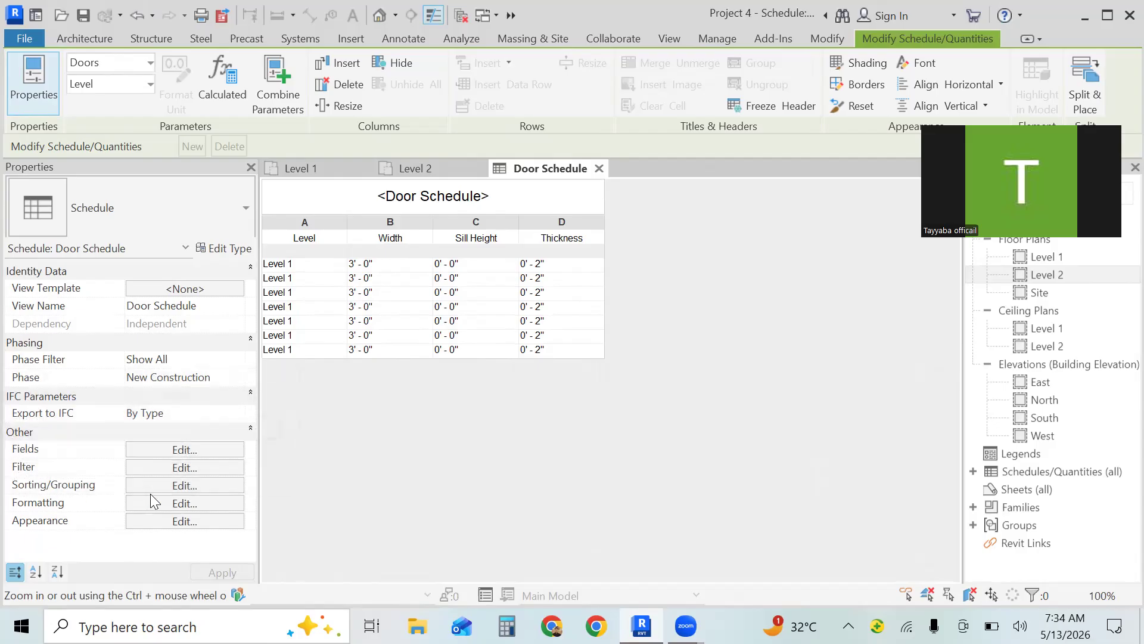
# - Sort the door schedule by Level in ascending order with a group header and apply the sorting
pyautogui.click(171, 486)
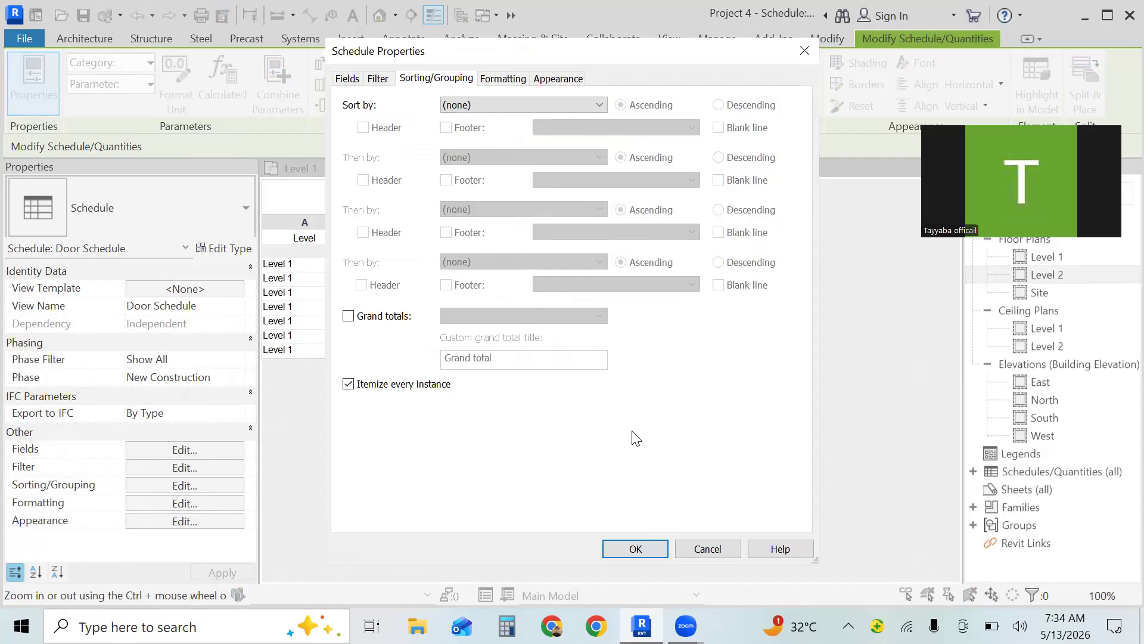
pyautogui.click(539, 107)
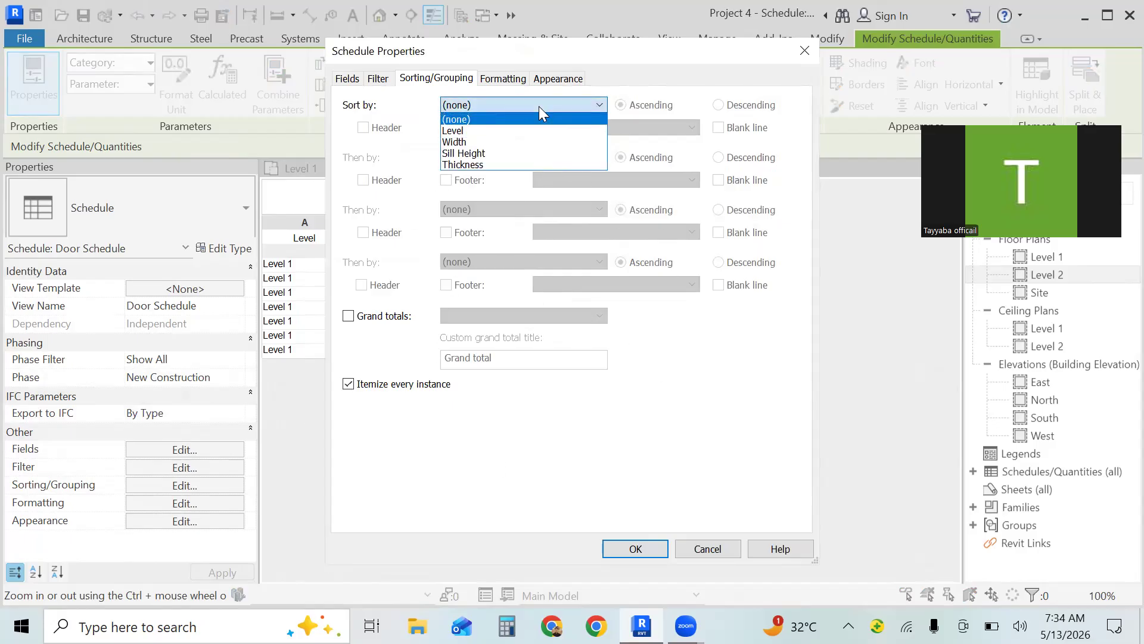
pyautogui.click(493, 131)
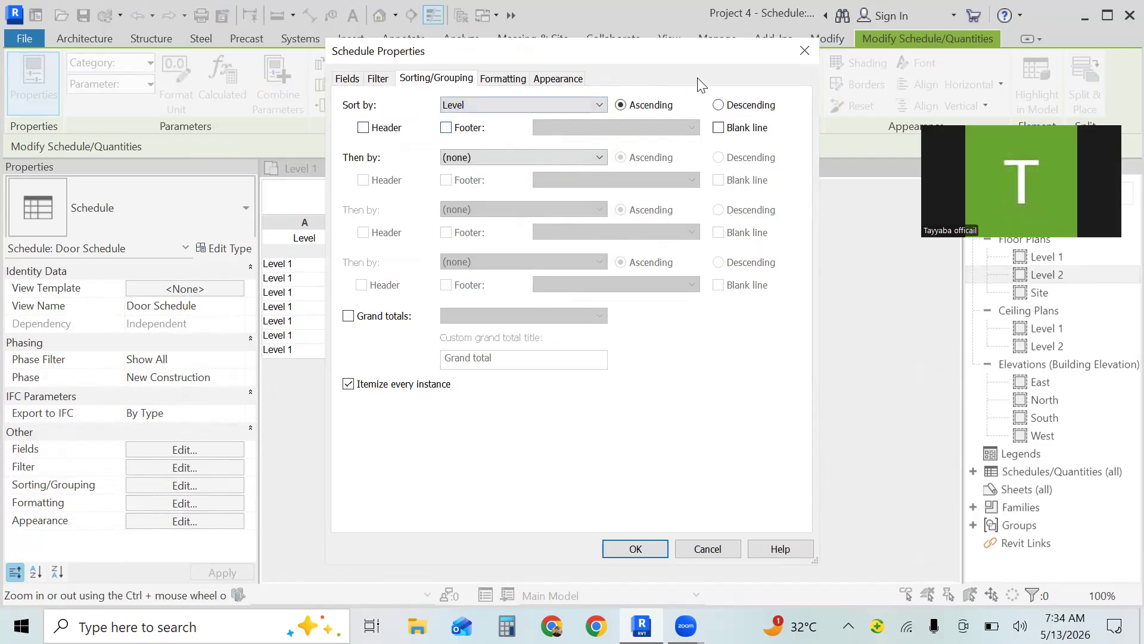
pyautogui.click(364, 129)
pyautogui.click(645, 542)
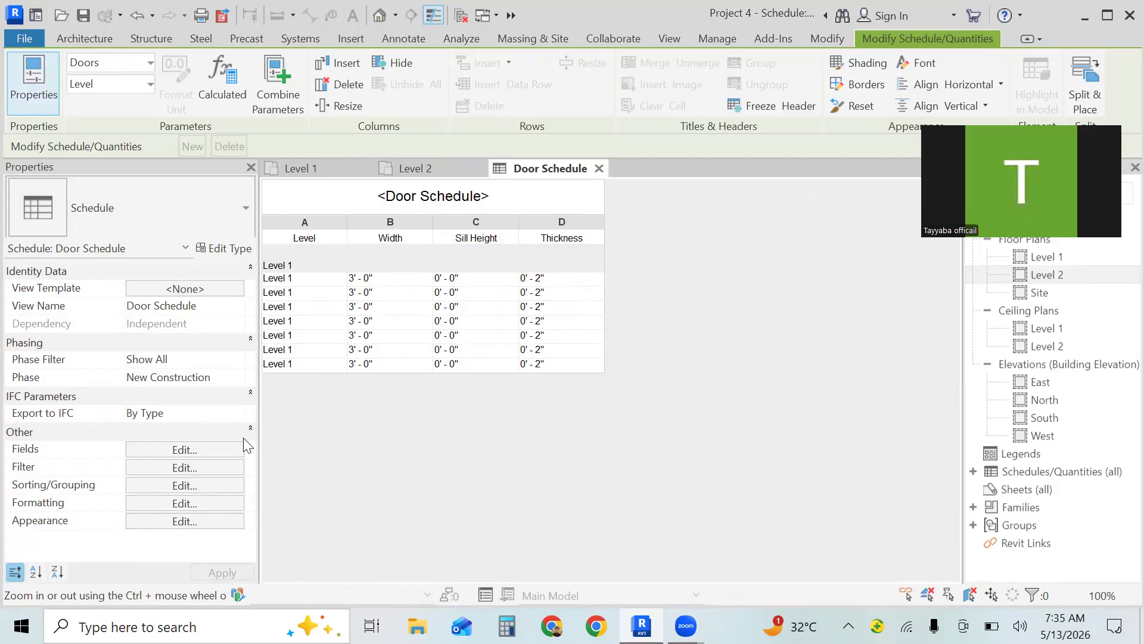
# - Remove the Level filter from the door schedule by setting its filter field to (none), and apply the change
pyautogui.click(202, 467)
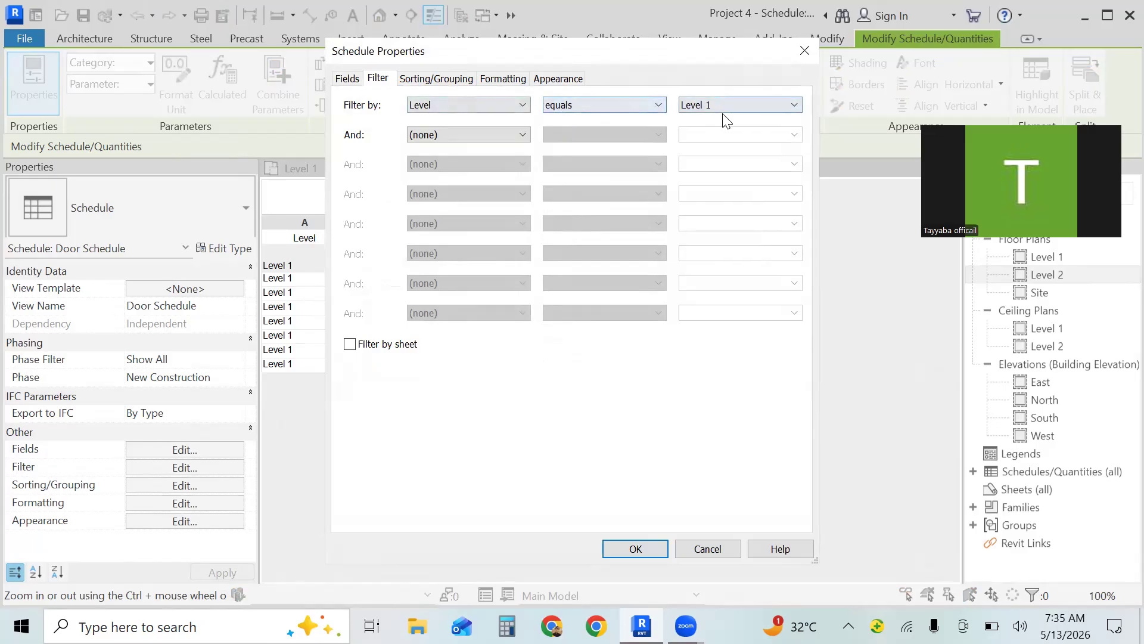
pyautogui.click(523, 106)
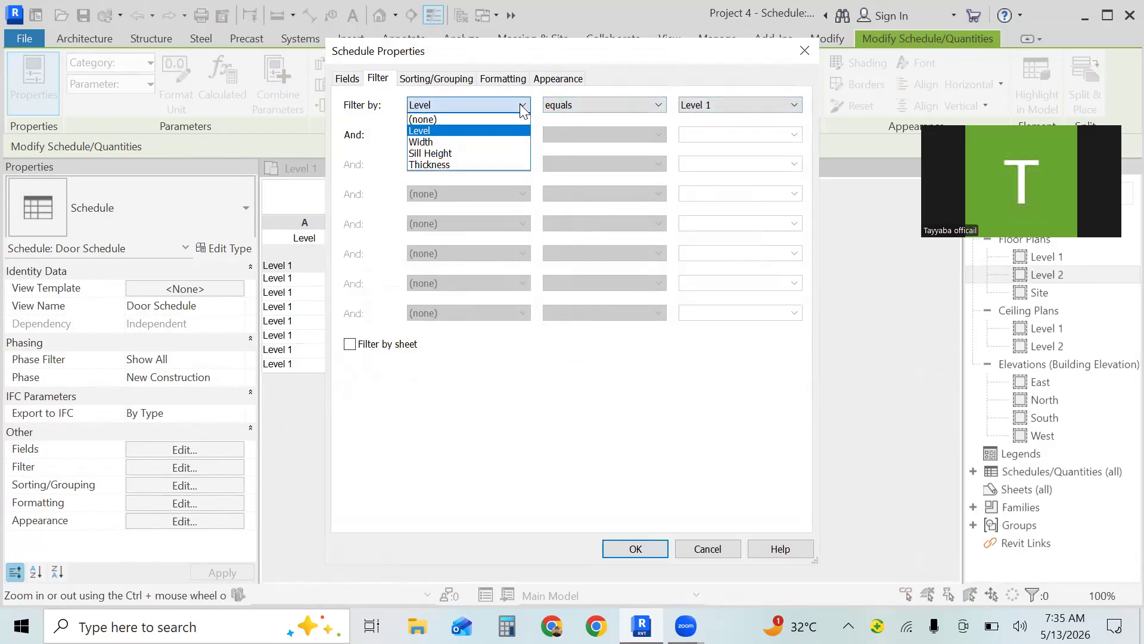
pyautogui.click(482, 116)
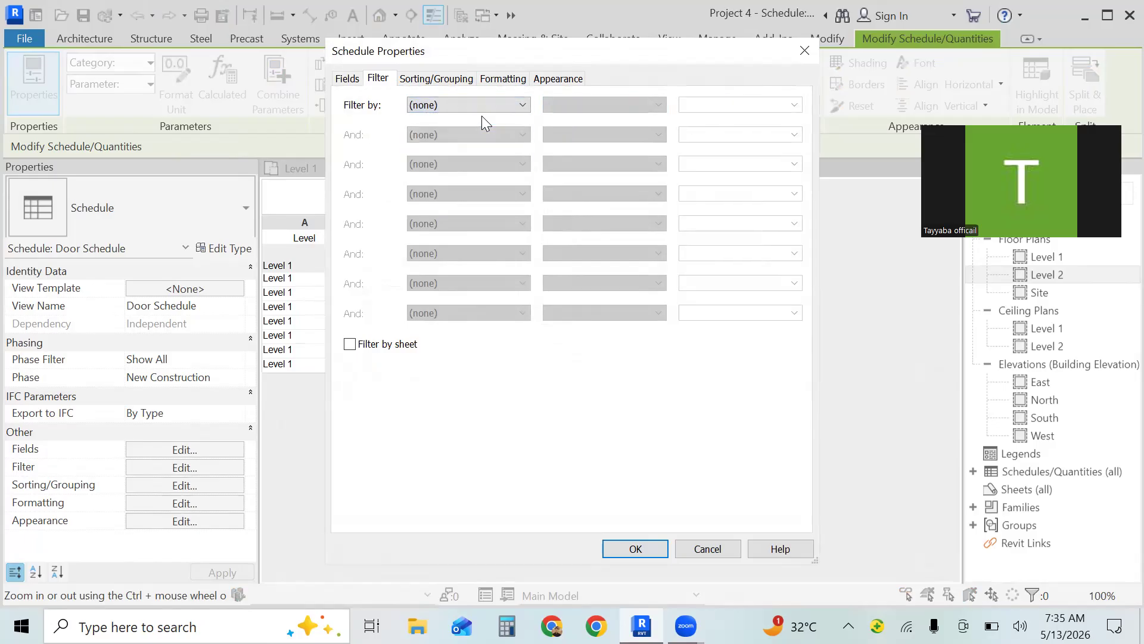
pyautogui.click(620, 549)
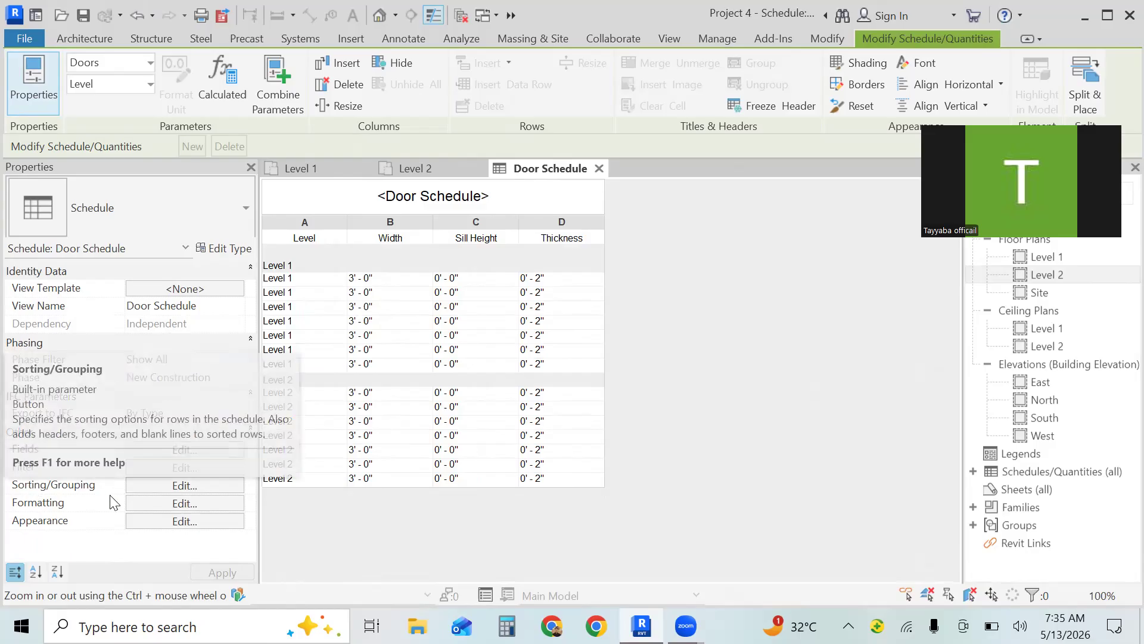
# - Add a group footer showing Title and totals to the door schedule's Level sorting and apply it
pyautogui.click(177, 485)
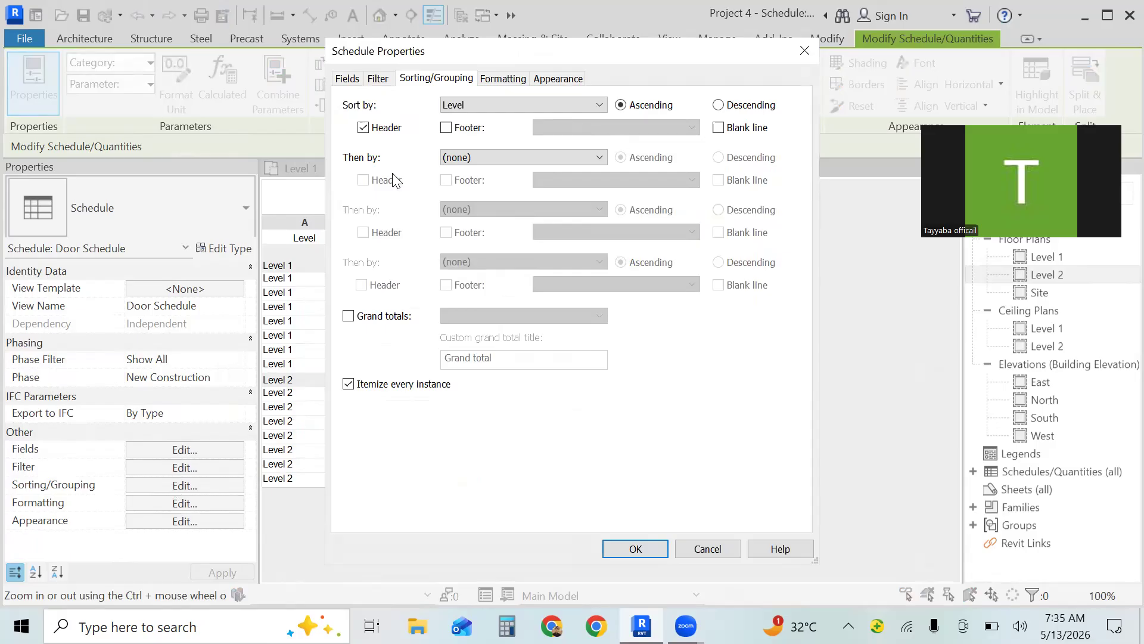
pyautogui.click(446, 127)
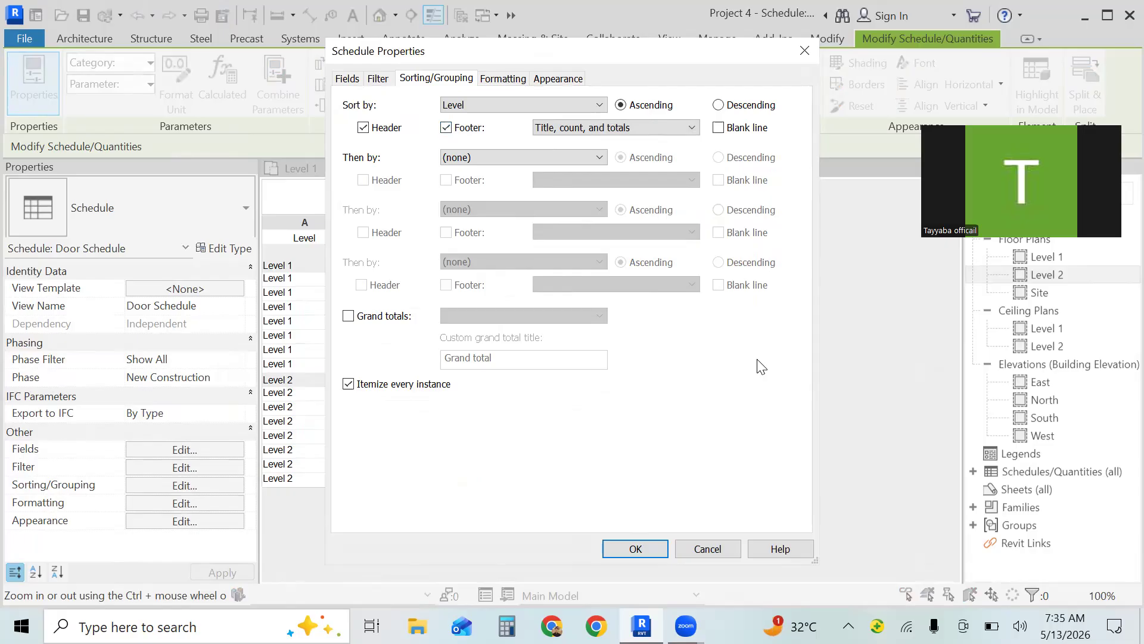
pyautogui.click(682, 124)
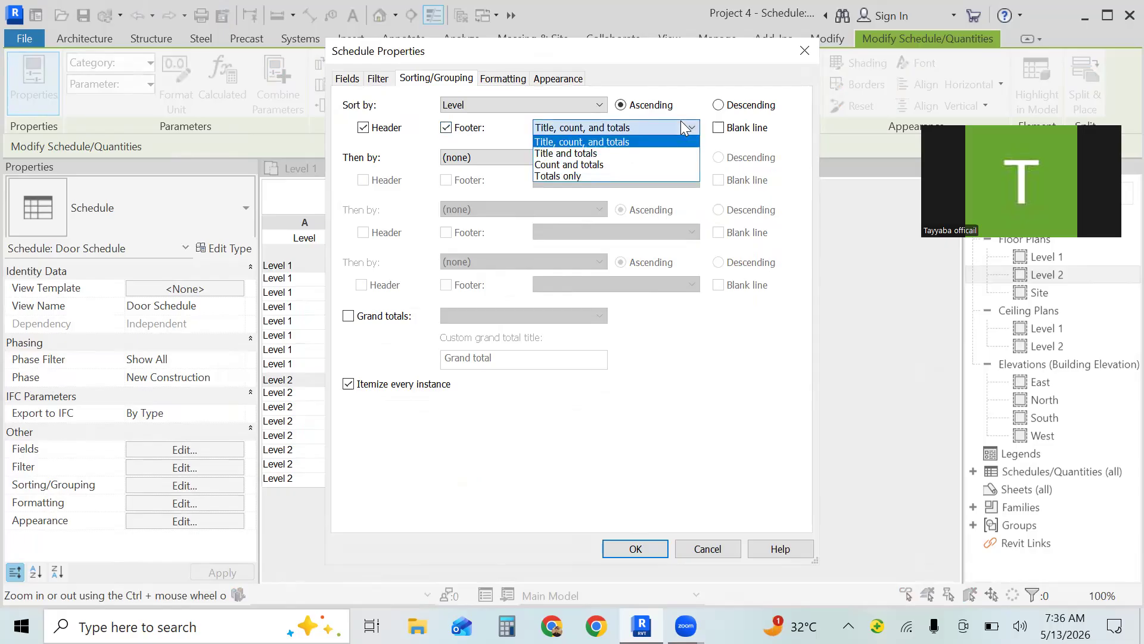
pyautogui.click(634, 154)
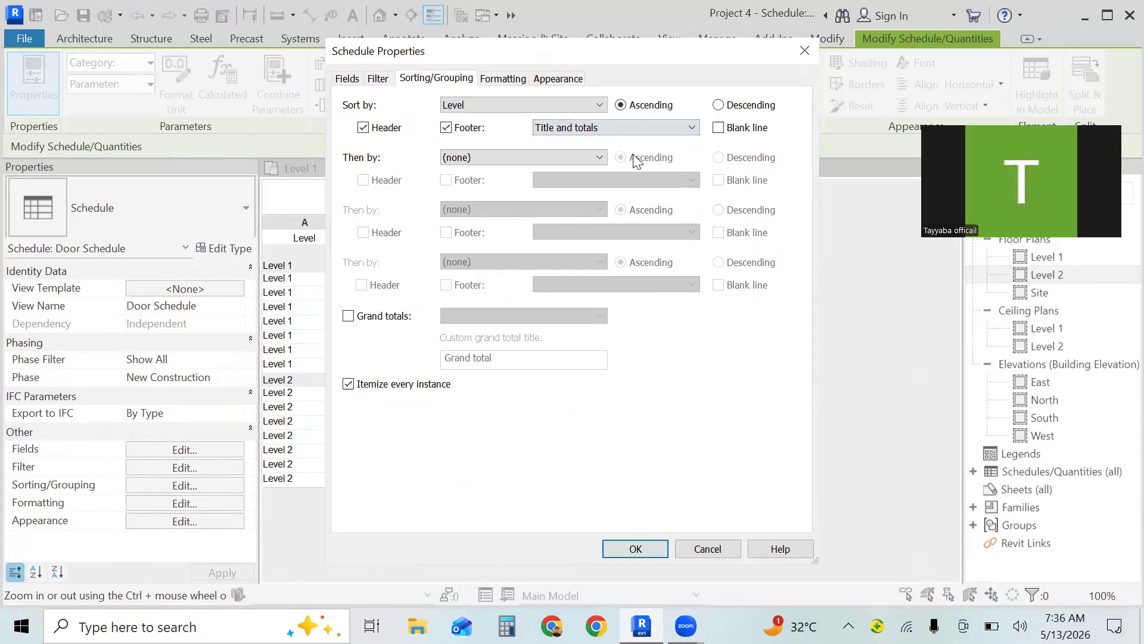
pyautogui.click(635, 548)
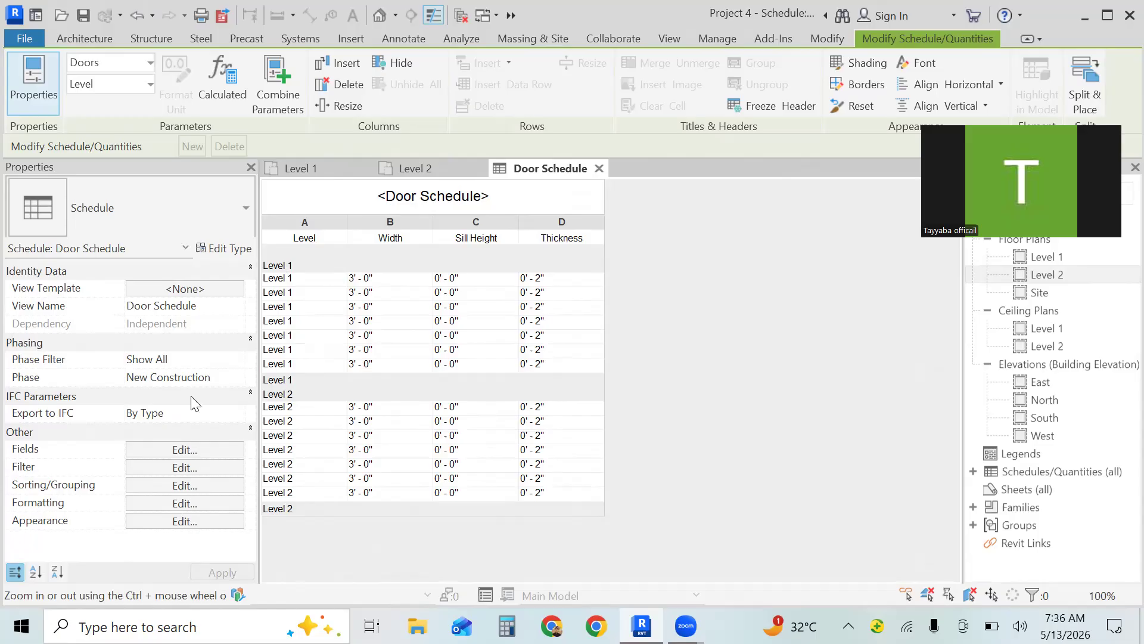
# - Enable a blank line between the Level groups of the door schedule and apply it
pyautogui.click(183, 487)
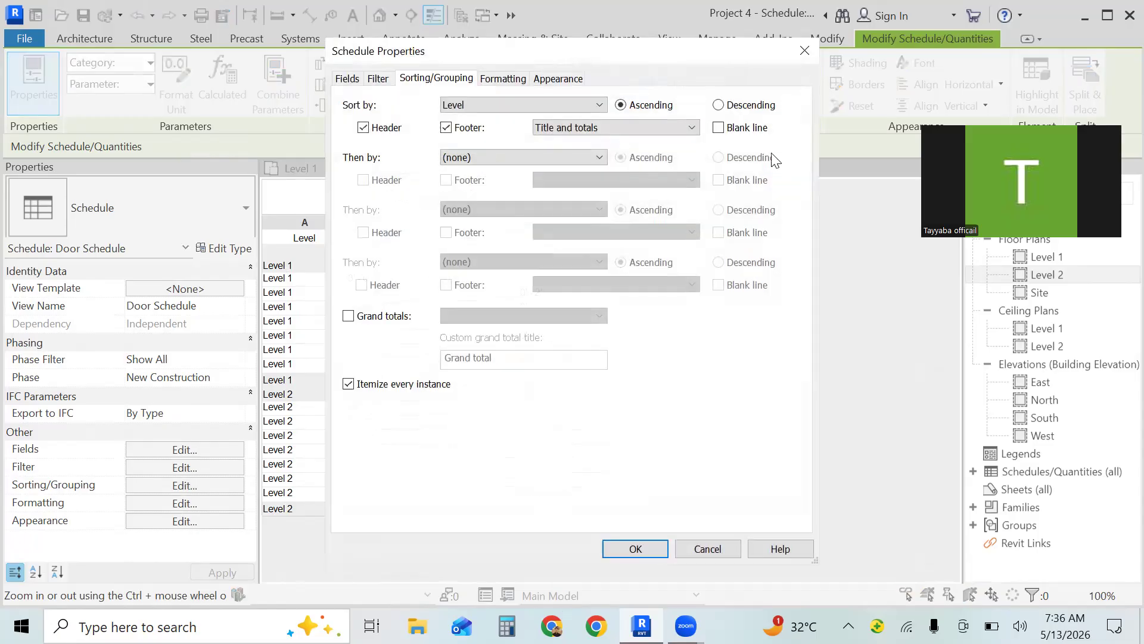
pyautogui.click(720, 128)
pyautogui.click(635, 549)
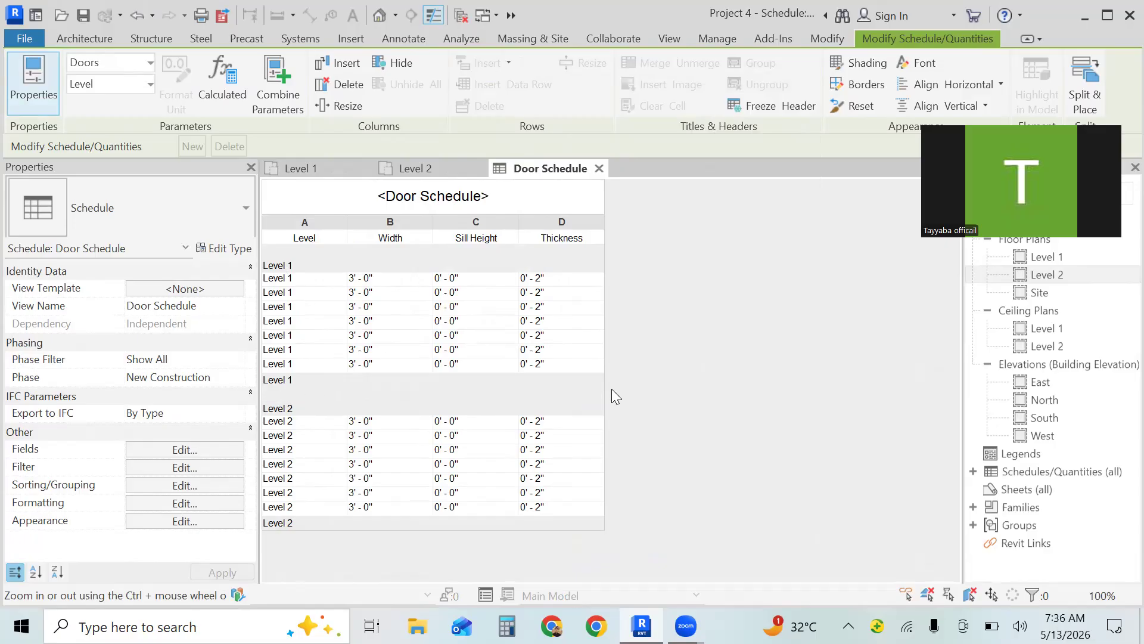
# - Enable grand totals in the door schedule with the Title and totals option and apply them
pyautogui.click(188, 490)
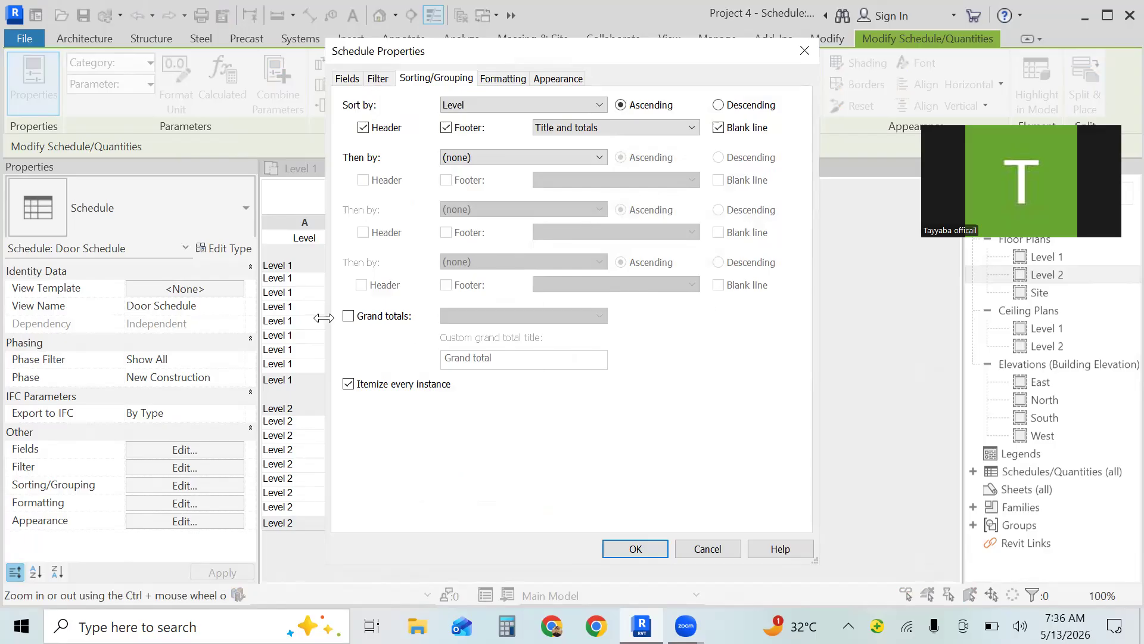
pyautogui.click(349, 316)
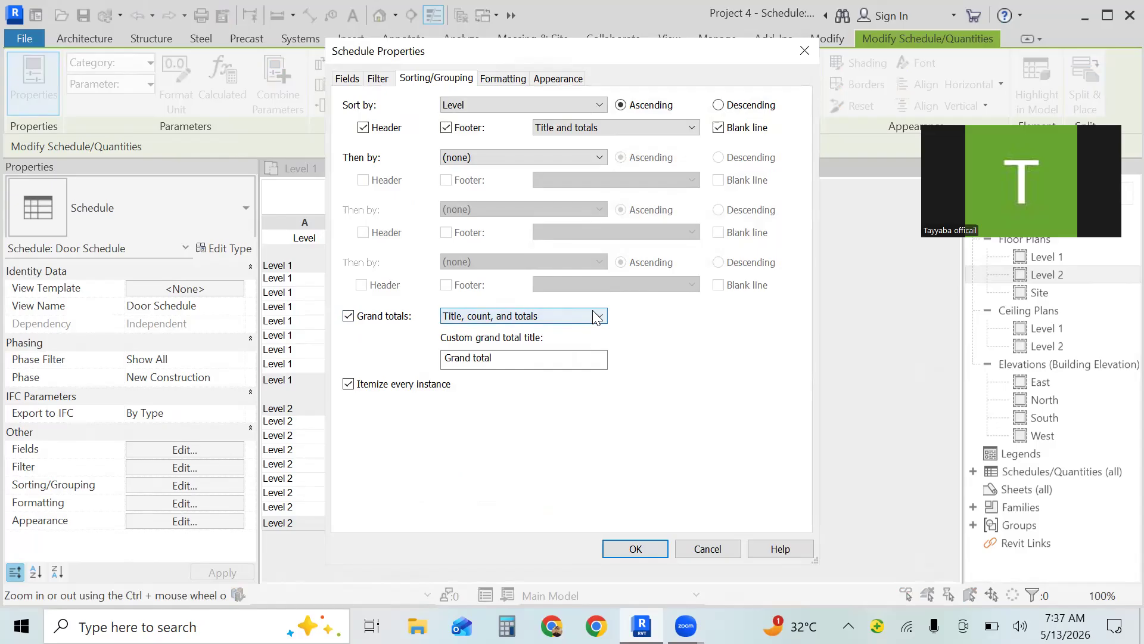
pyautogui.click(597, 318)
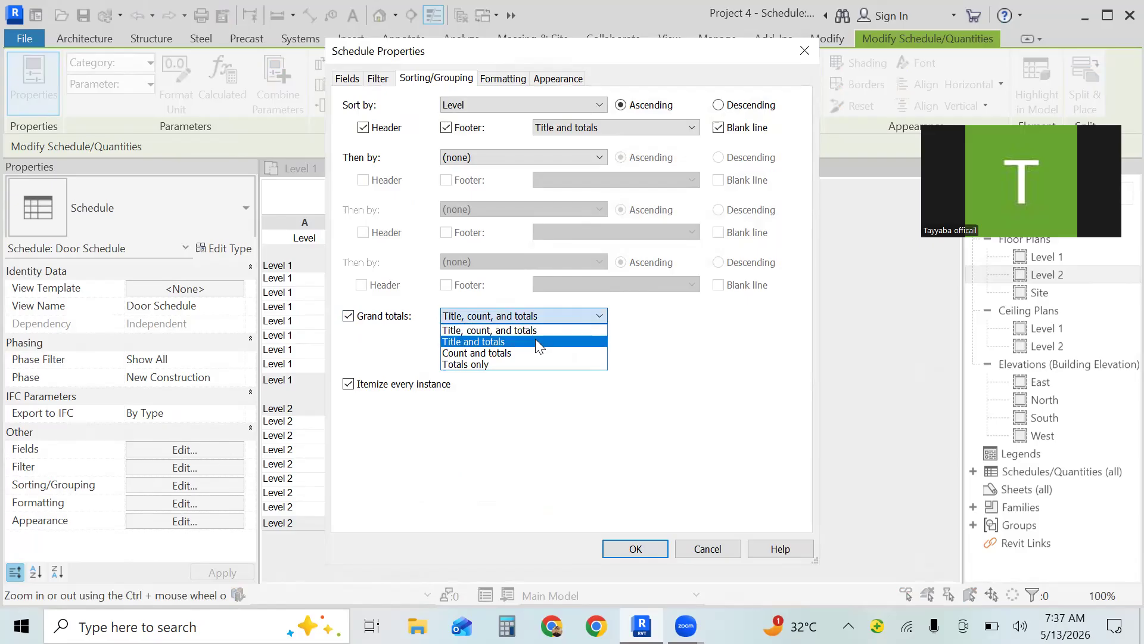
pyautogui.click(537, 341)
pyautogui.click(635, 549)
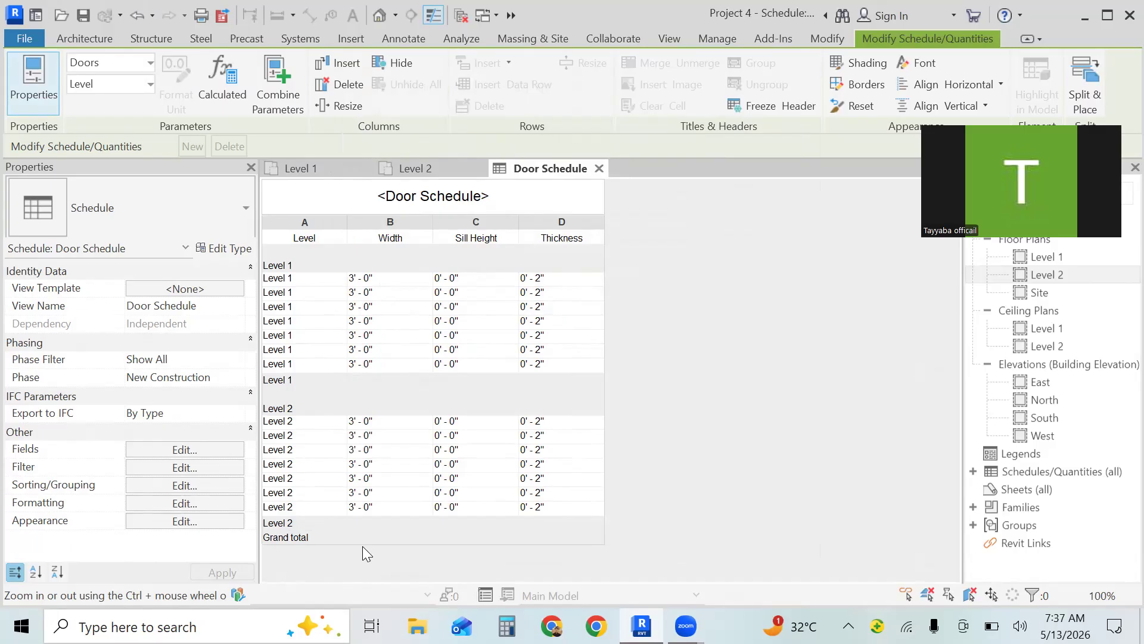
# - Enable stripe rows for the door schedule with light green as the First Row Stripe Color, and apply the appearance
pyautogui.click(174, 523)
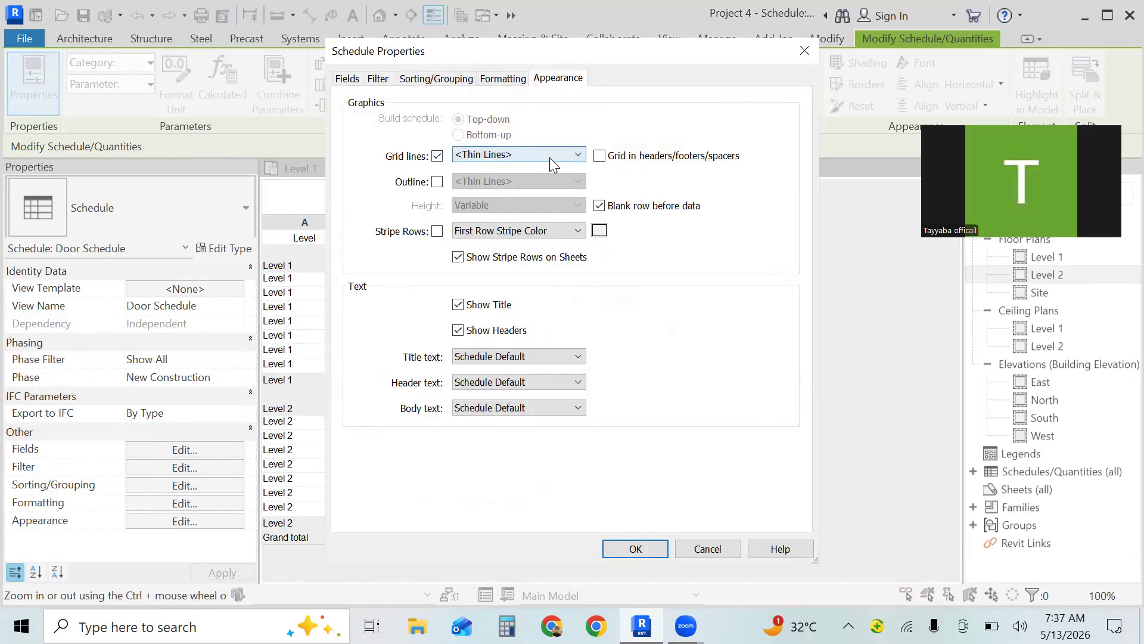
pyautogui.click(599, 230)
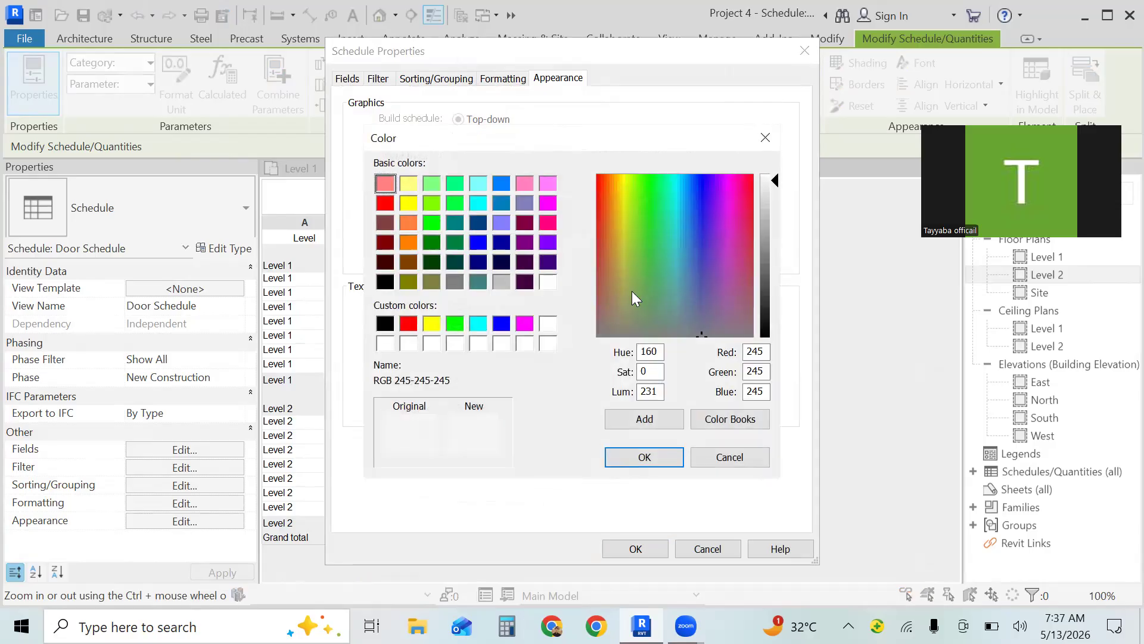
pyautogui.click(773, 141)
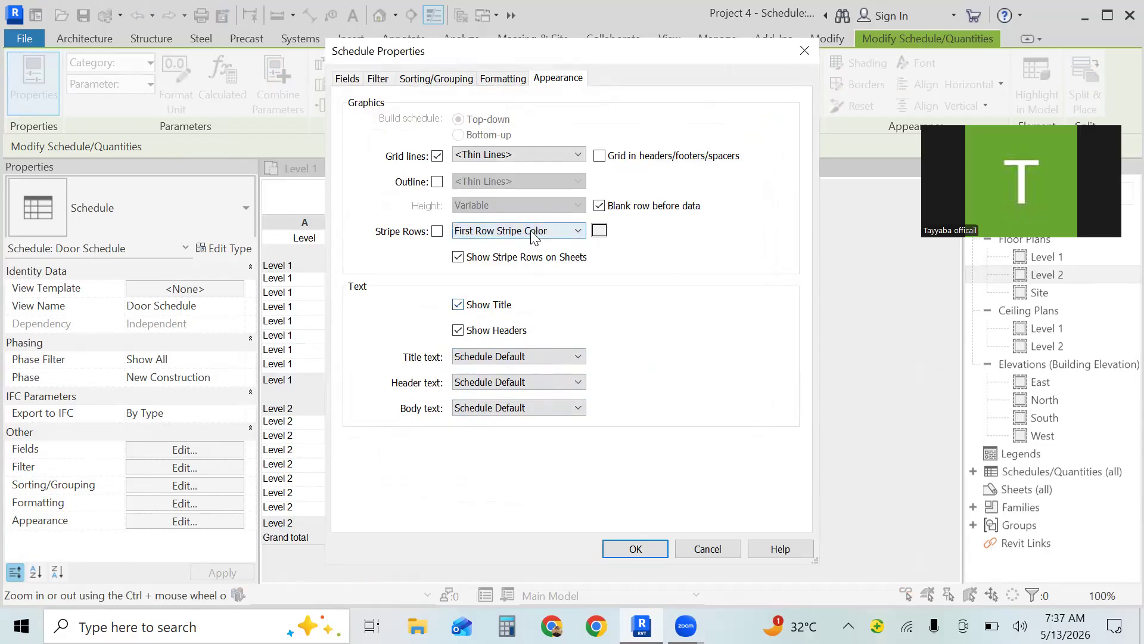
pyautogui.click(437, 231)
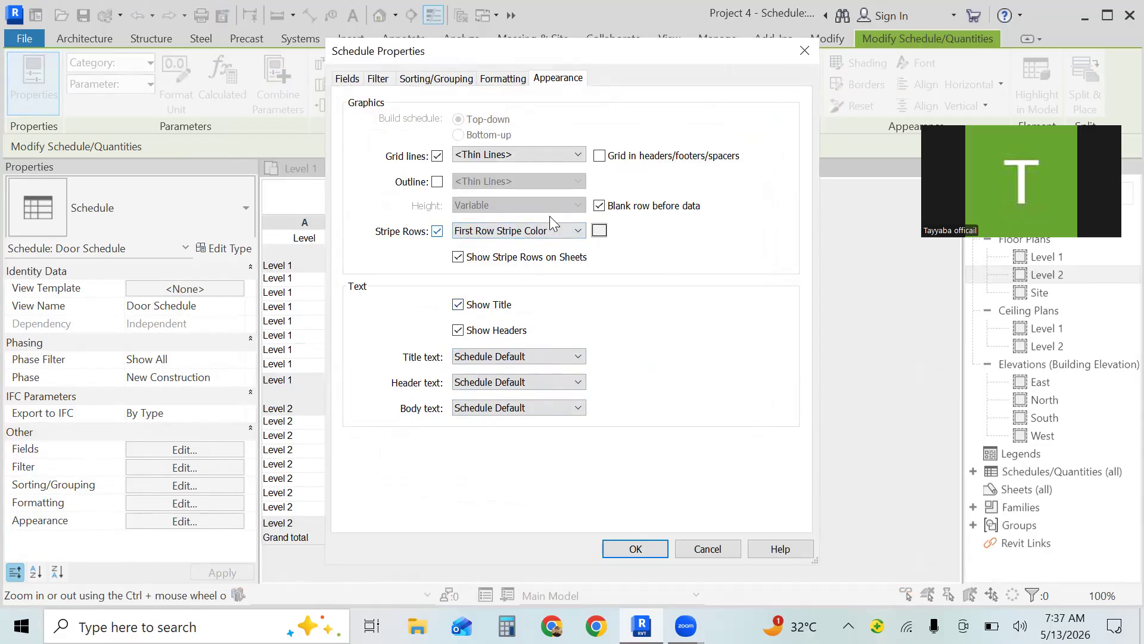
pyautogui.click(599, 231)
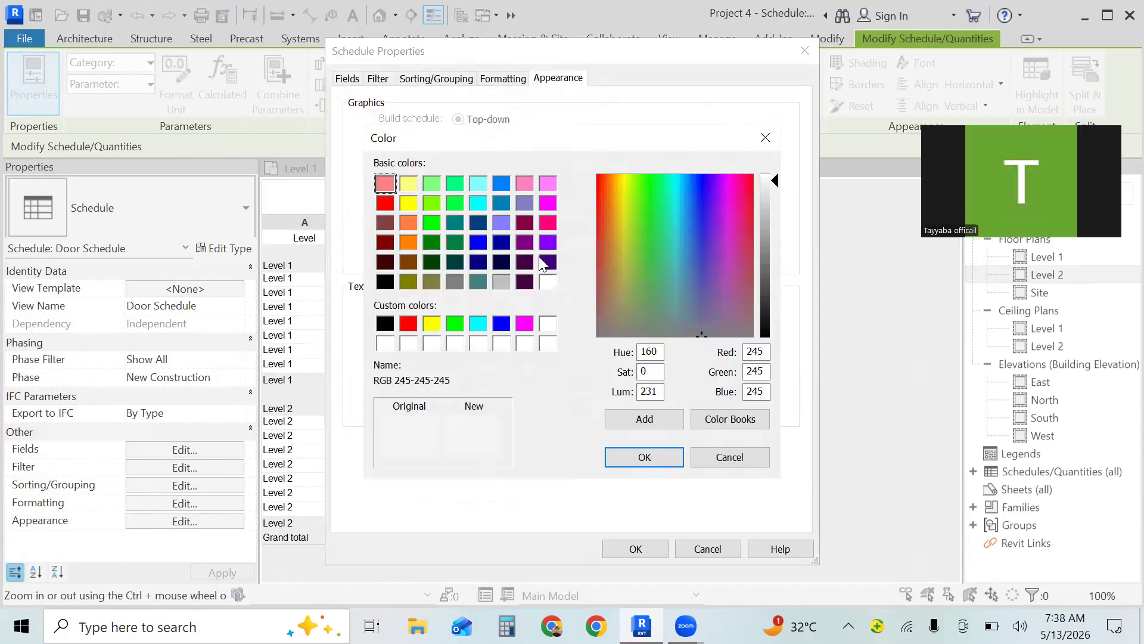
pyautogui.click(433, 183)
pyautogui.click(652, 462)
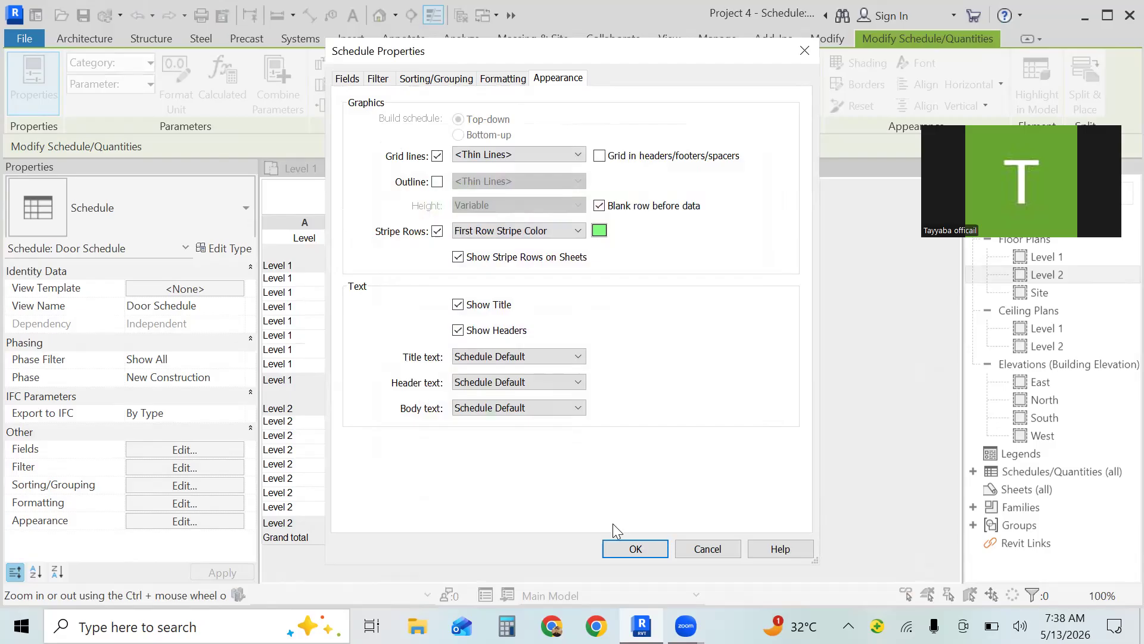
pyautogui.click(631, 556)
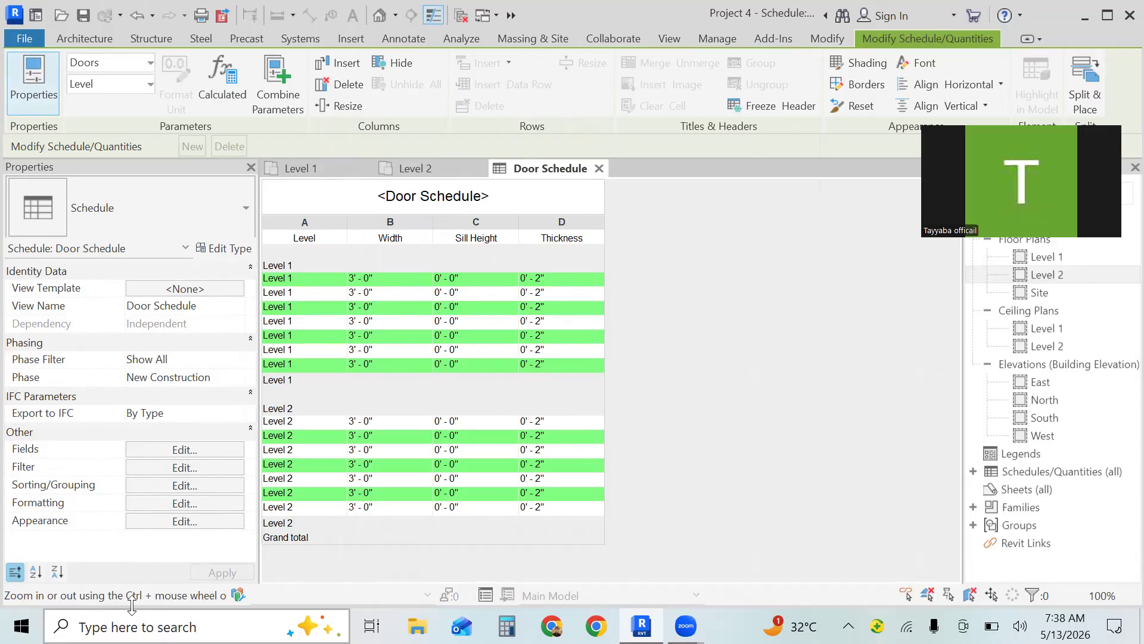
# - Set the door schedule's Second Row Stripe Color to light red, RGB 255-128-128, and apply it
pyautogui.click(185, 522)
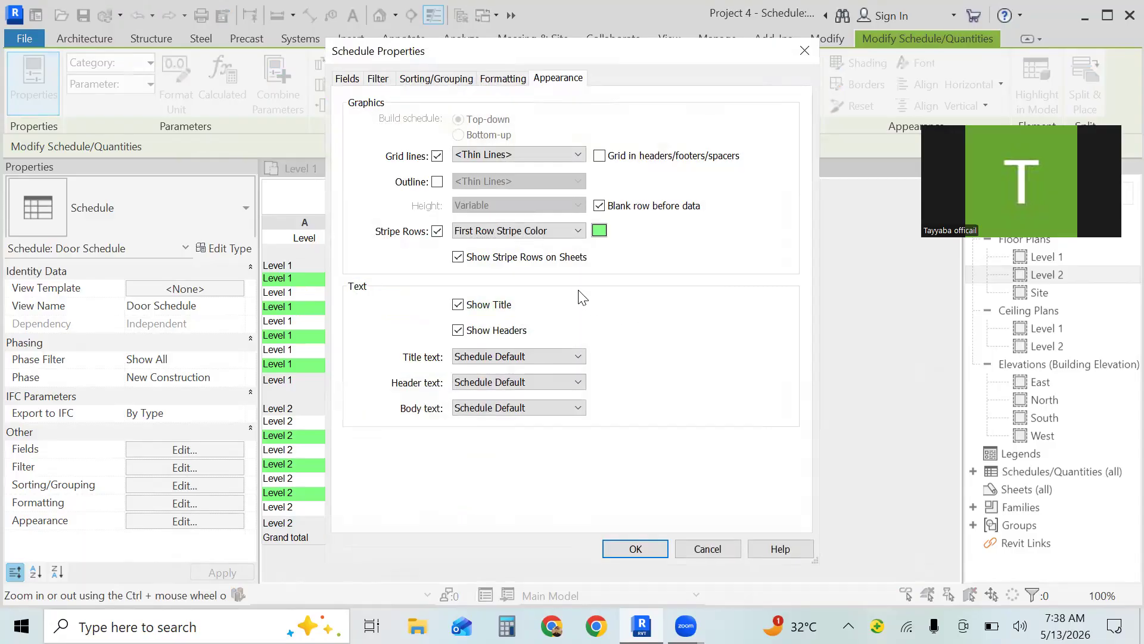
pyautogui.click(553, 232)
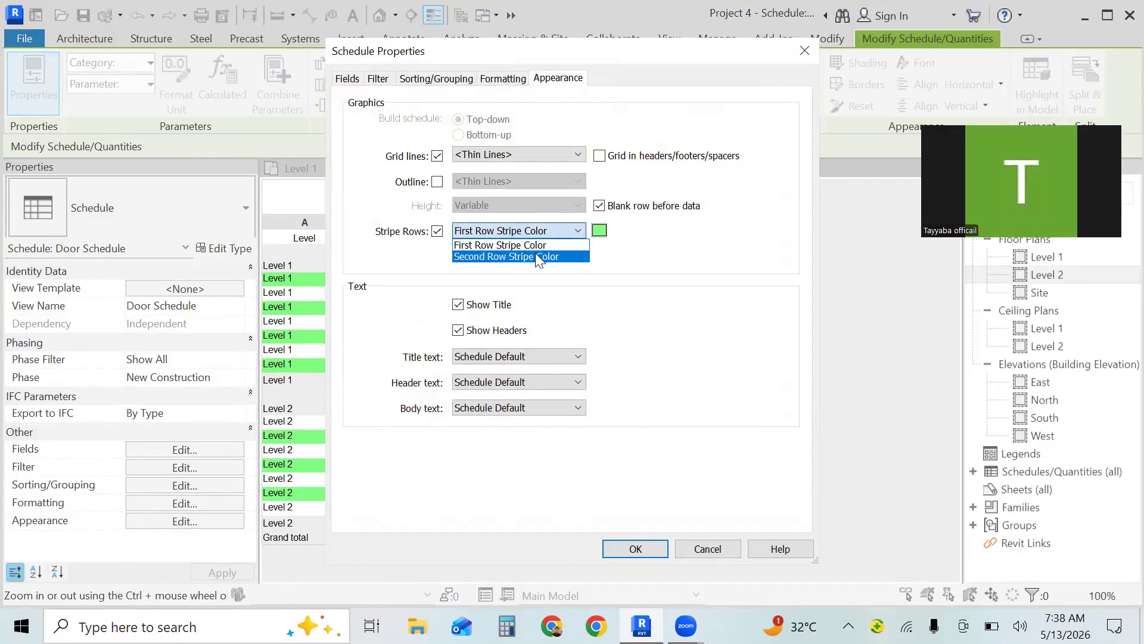
pyautogui.click(536, 255)
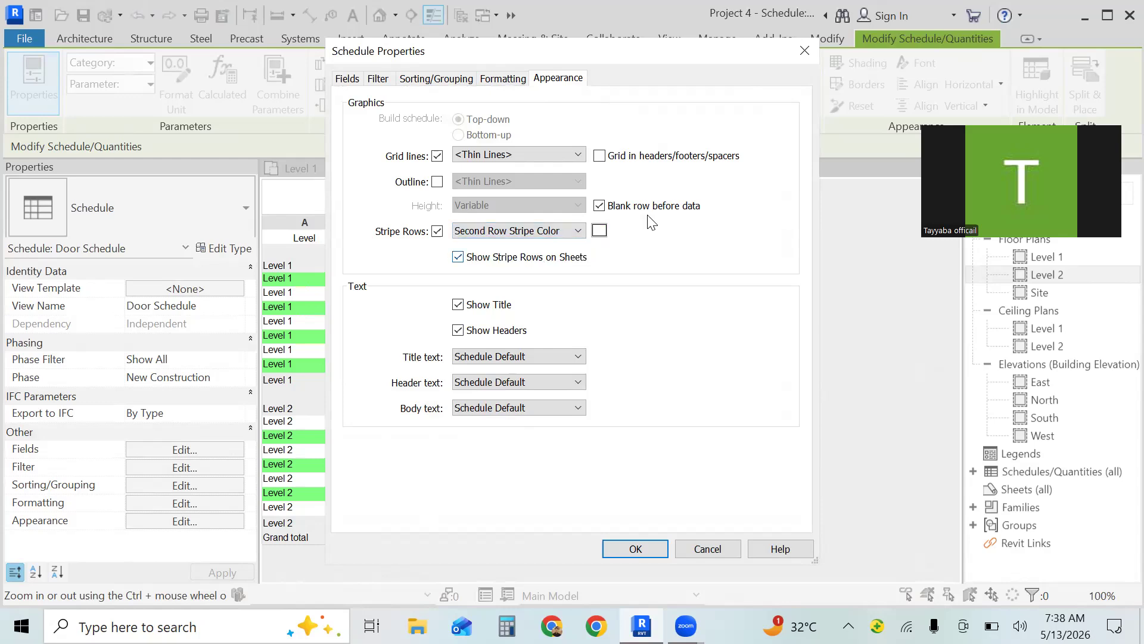
pyautogui.click(599, 231)
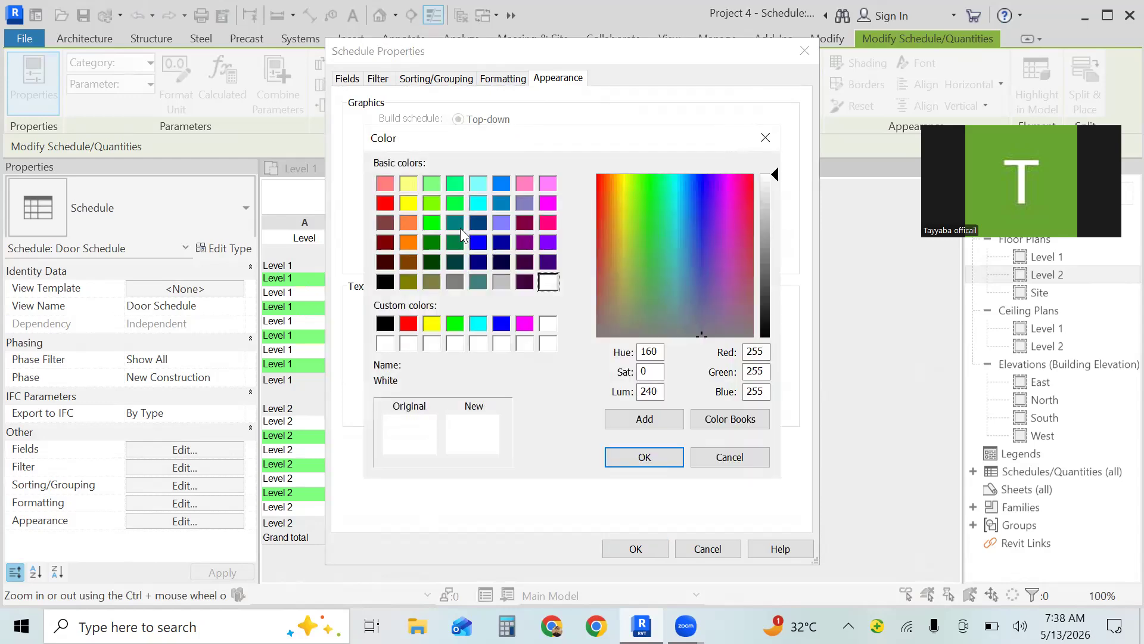
pyautogui.click(385, 183)
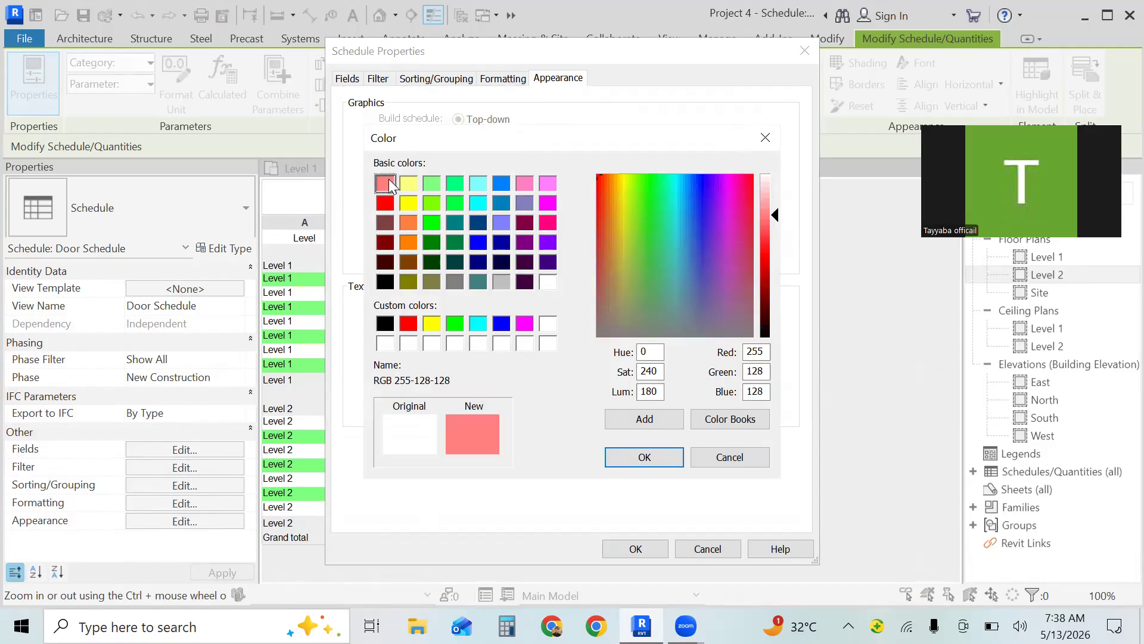
pyautogui.click(659, 459)
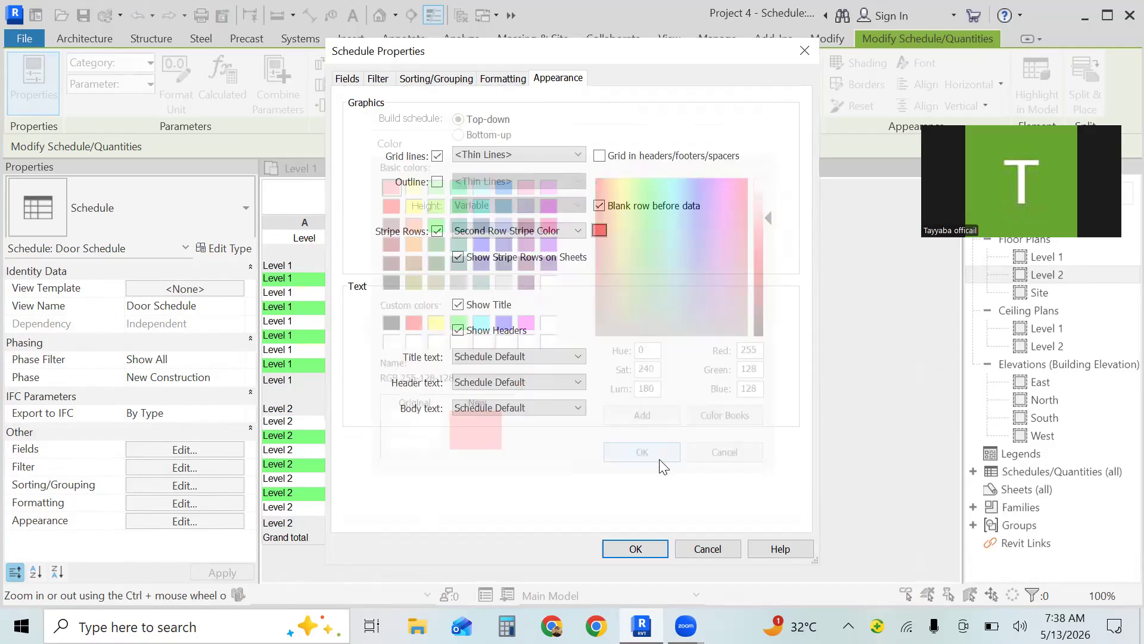
pyautogui.click(635, 549)
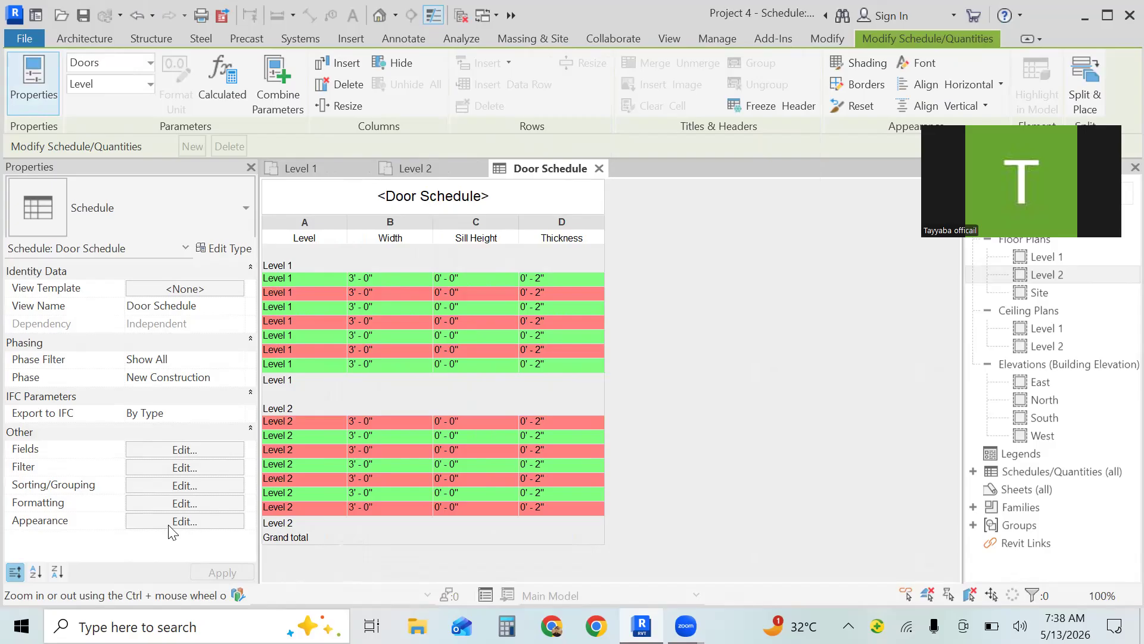
# - Turn off stripe rows and the blank row before data in the door schedule's appearance, and apply the changes
pyautogui.click(192, 522)
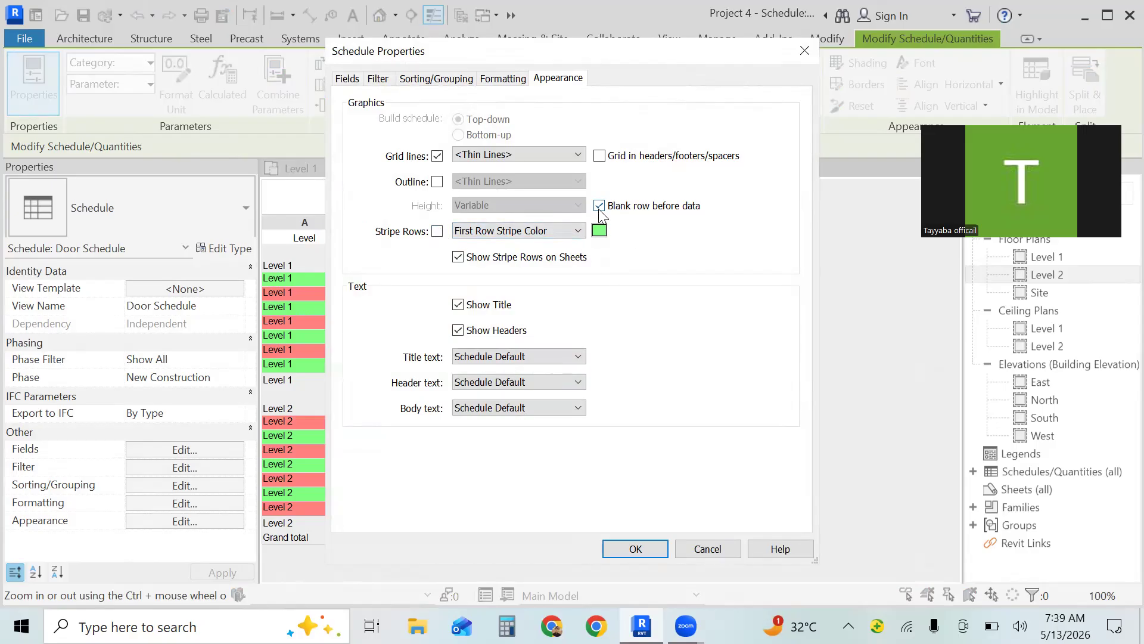
pyautogui.click(645, 550)
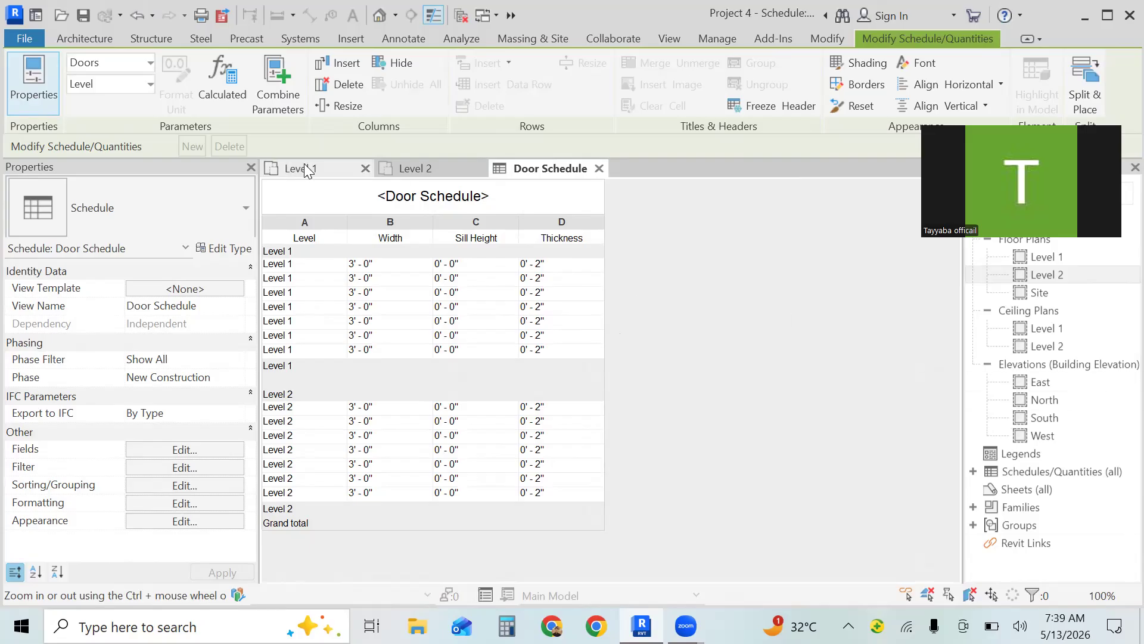
# - Switch from the door schedule to the Level 1 floor plan view
pyautogui.click(67, 37)
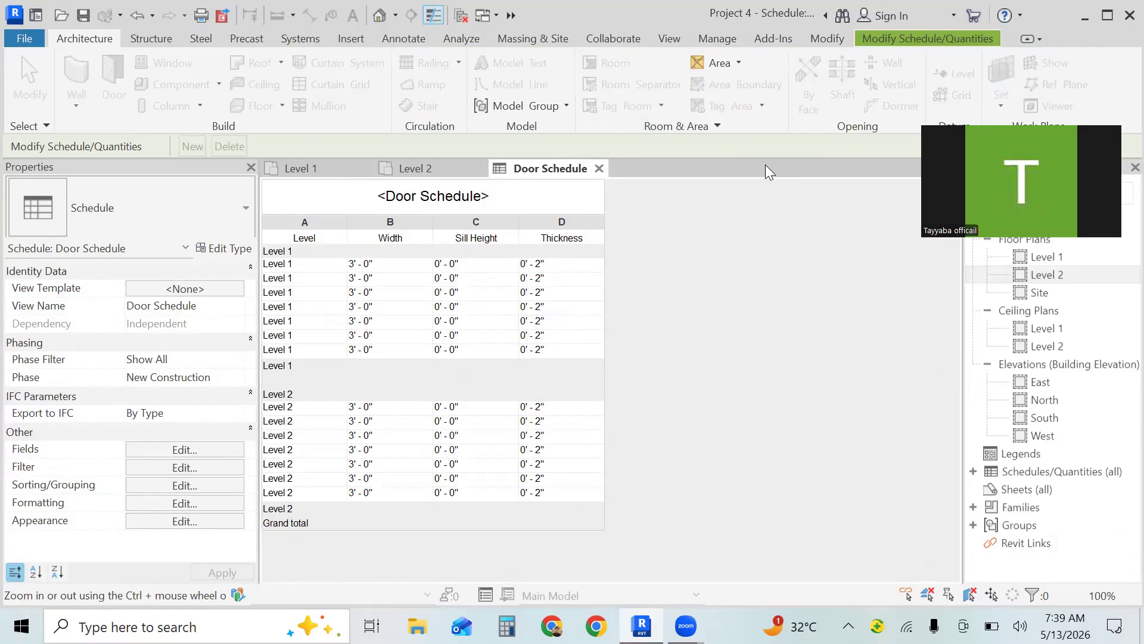
pyautogui.click(924, 38)
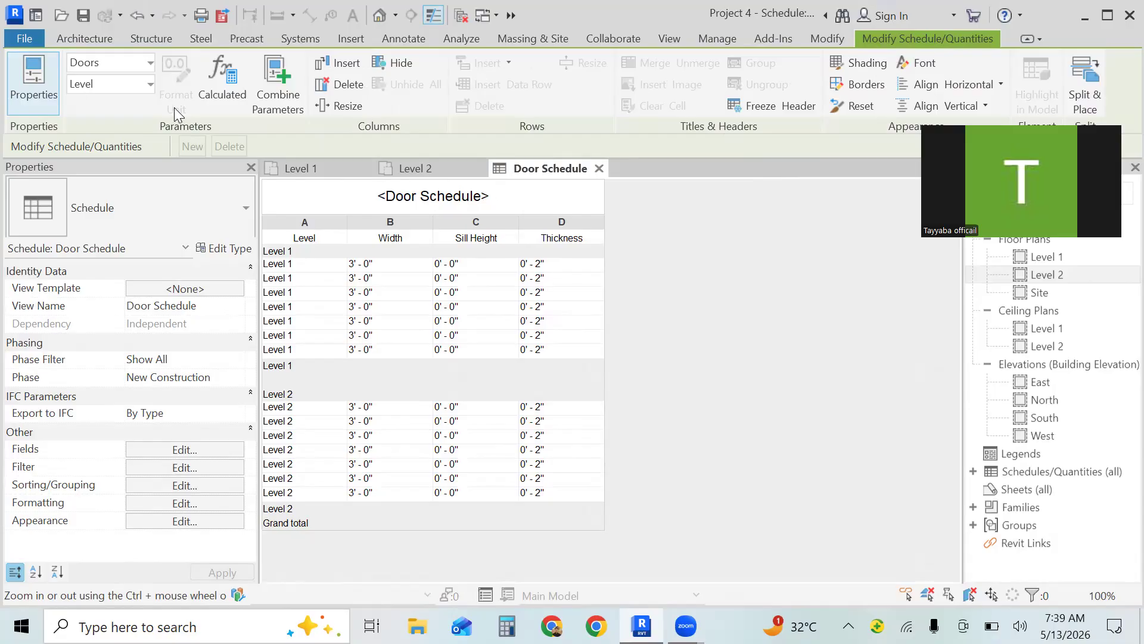
pyautogui.click(432, 167)
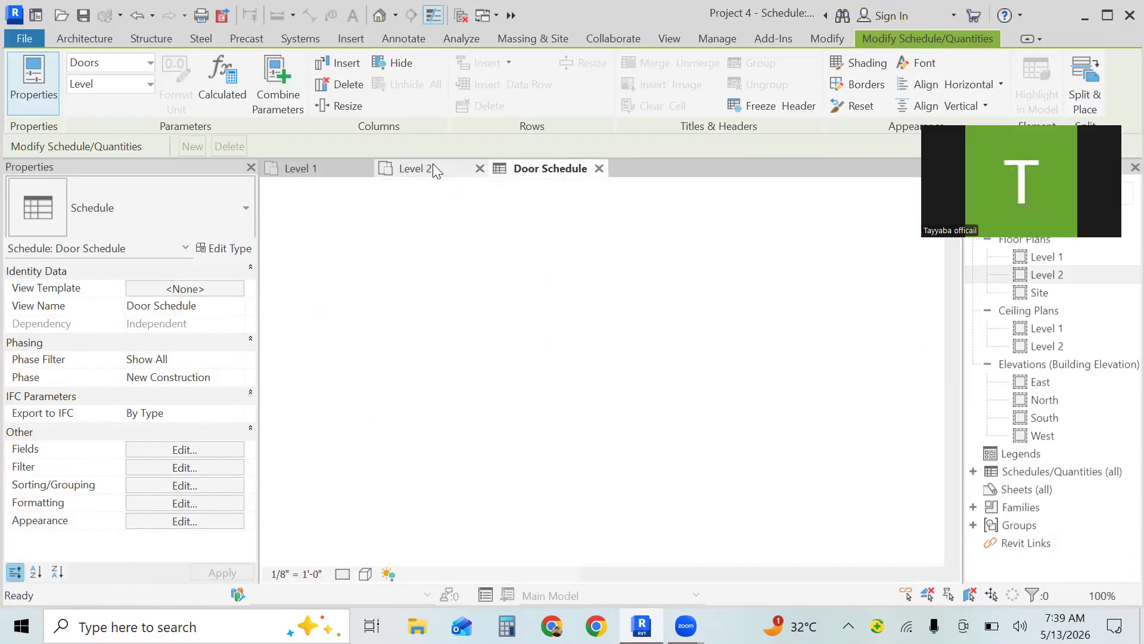
pyautogui.click(333, 168)
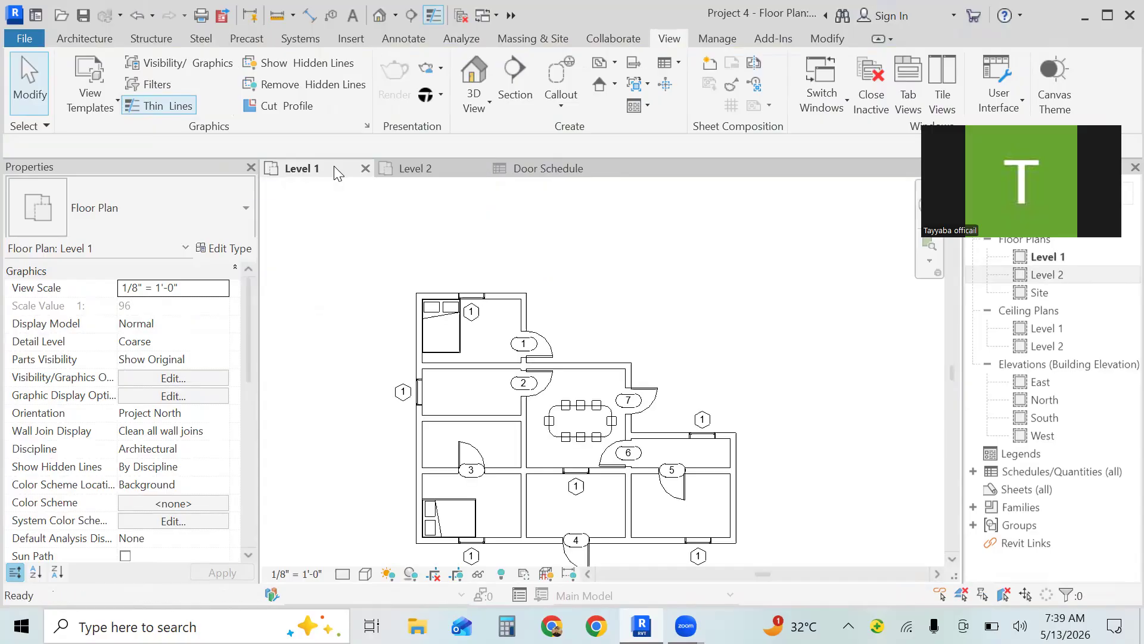
# - Create a new schedule of building components for the Windows category and add the Count field to it
pyautogui.click(82, 40)
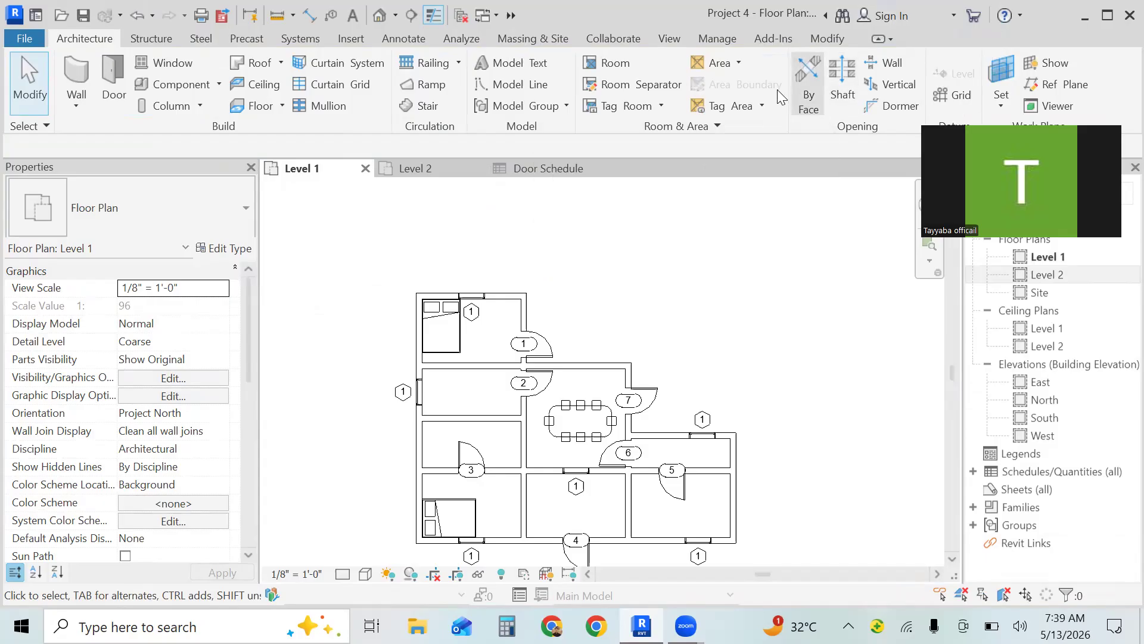
pyautogui.click(668, 39)
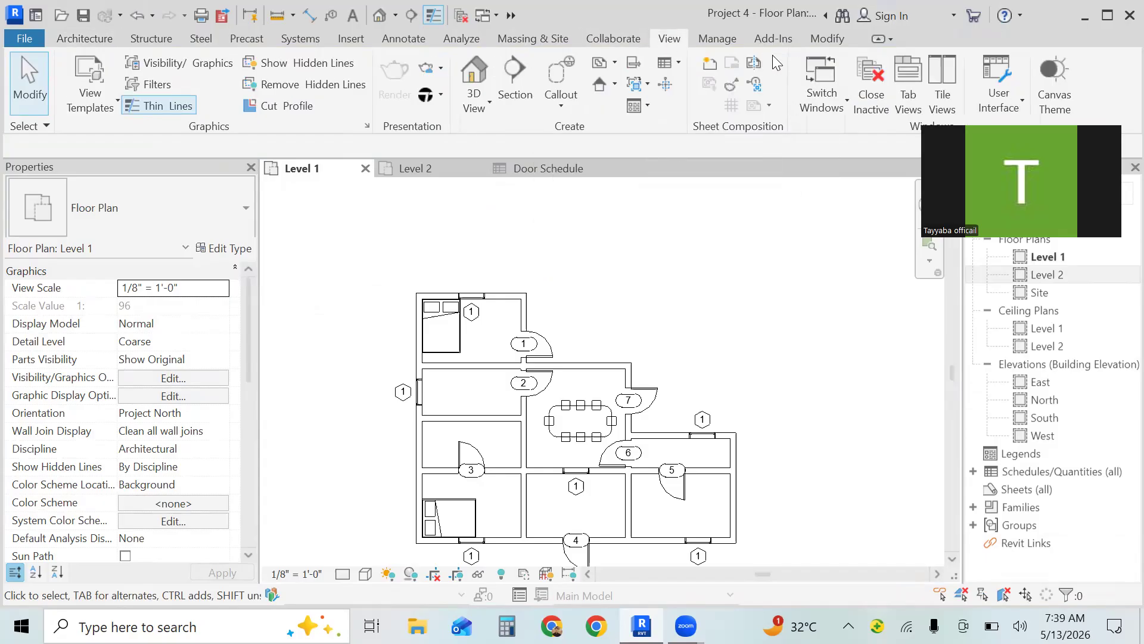
pyautogui.click(681, 64)
pyautogui.click(644, 90)
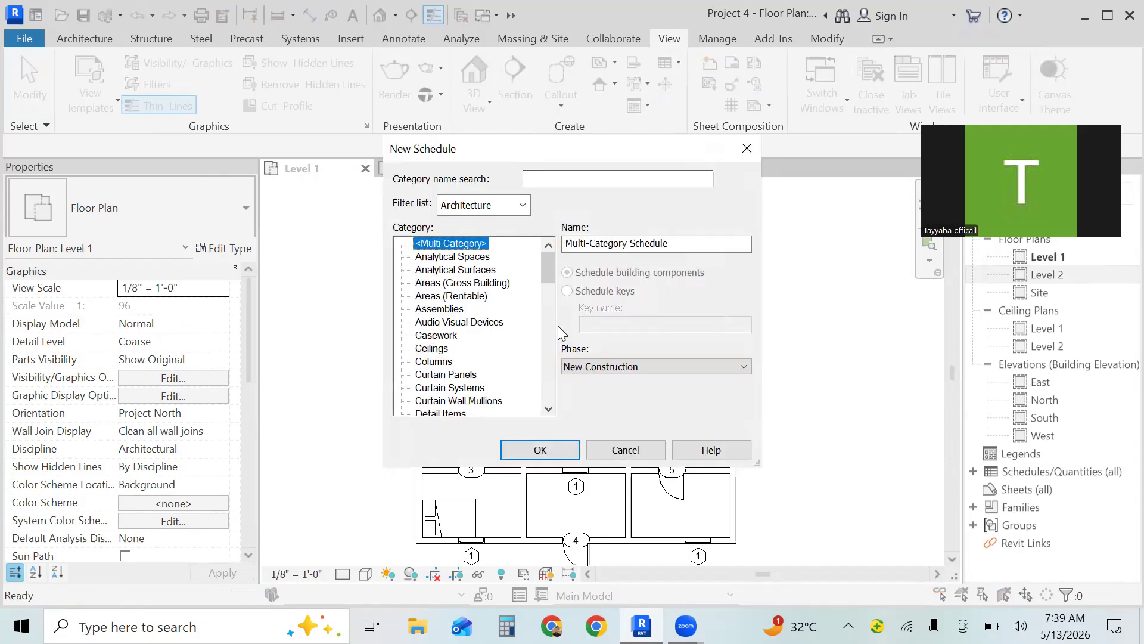
pyautogui.click(548, 409)
pyautogui.click(548, 409)
pyautogui.click(548, 409)
pyautogui.click(548, 409)
pyautogui.click(548, 409)
pyautogui.click(548, 409)
pyautogui.click(548, 409)
pyautogui.click(548, 408)
pyautogui.click(548, 408)
pyautogui.click(548, 409)
pyautogui.click(548, 409)
pyautogui.click(548, 408)
pyautogui.click(548, 409)
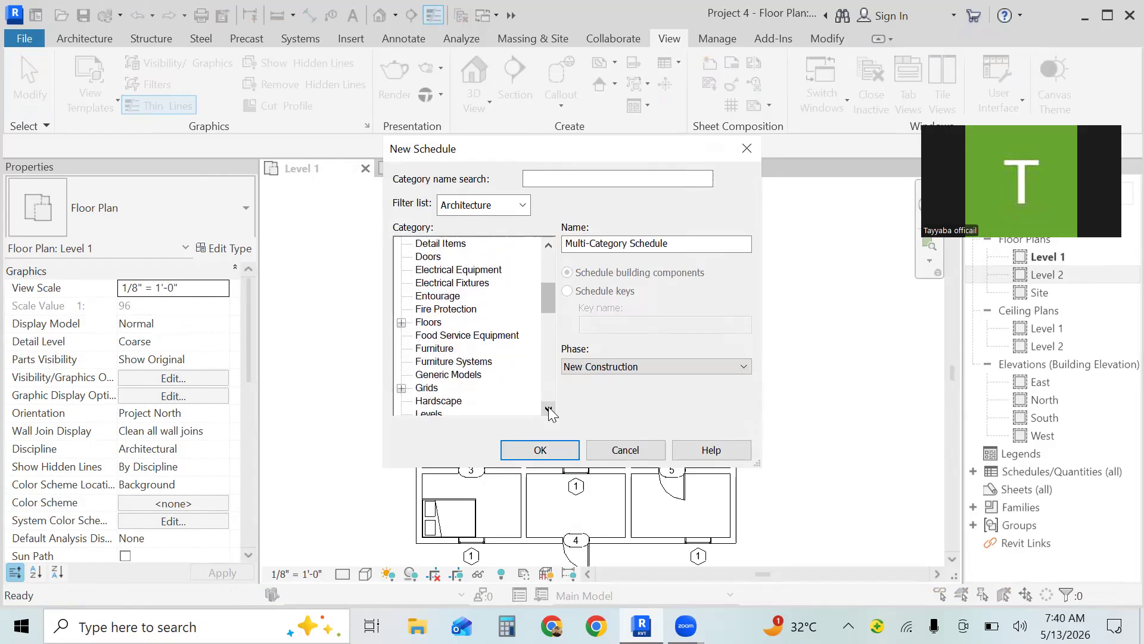
pyautogui.click(549, 409)
pyautogui.click(548, 409)
pyautogui.click(548, 409)
pyautogui.click(549, 409)
pyautogui.click(548, 409)
pyautogui.click(548, 409)
pyautogui.click(548, 409)
pyautogui.click(548, 409)
pyautogui.click(548, 409)
pyautogui.click(548, 409)
pyautogui.click(548, 409)
pyautogui.click(548, 409)
pyautogui.click(549, 408)
pyautogui.click(548, 409)
pyautogui.click(548, 409)
pyautogui.click(549, 408)
pyautogui.click(548, 408)
pyautogui.click(548, 409)
pyautogui.click(548, 409)
pyautogui.click(549, 409)
pyautogui.click(548, 408)
pyautogui.click(549, 409)
pyautogui.click(548, 409)
pyautogui.click(549, 408)
pyautogui.click(549, 409)
pyautogui.click(549, 409)
pyautogui.click(549, 409)
pyautogui.click(549, 408)
pyautogui.click(548, 408)
pyautogui.click(548, 409)
pyautogui.click(549, 409)
pyautogui.click(548, 409)
pyautogui.click(548, 409)
pyautogui.click(548, 409)
pyautogui.click(548, 409)
pyautogui.click(549, 408)
pyautogui.click(548, 409)
pyautogui.click(548, 409)
pyautogui.click(549, 409)
pyautogui.click(548, 408)
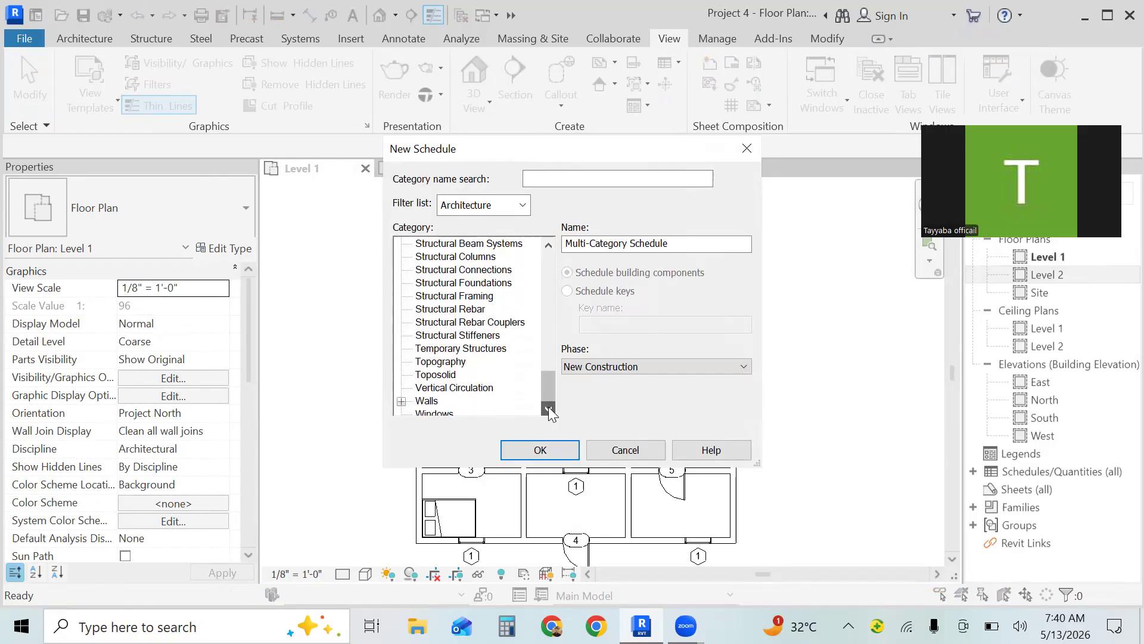
pyautogui.click(428, 412)
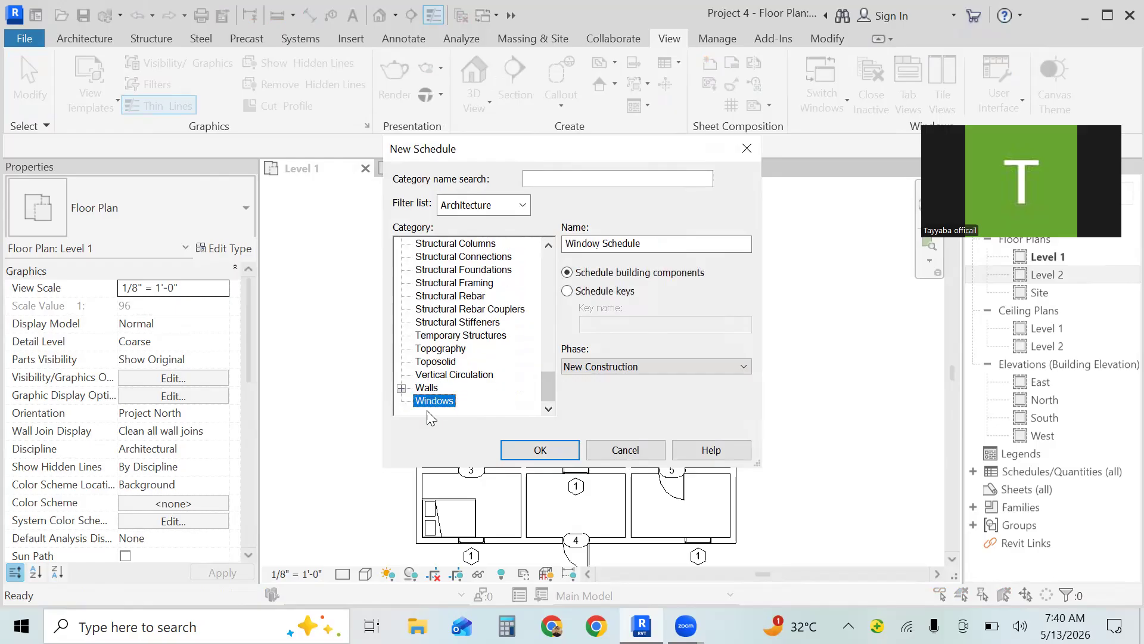
pyautogui.click(553, 452)
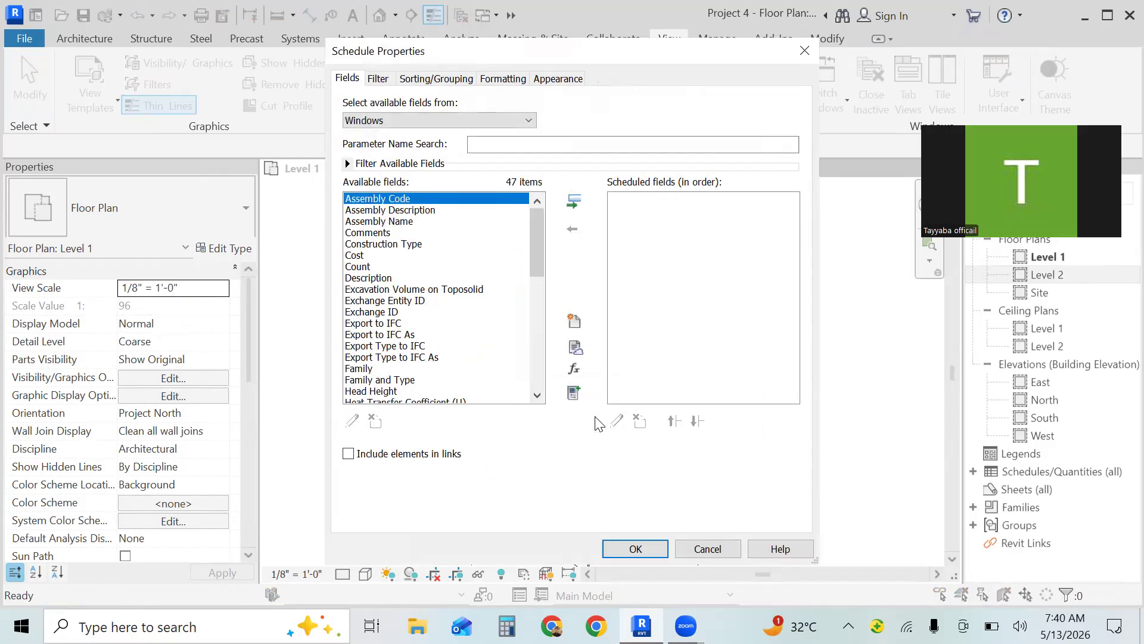
pyautogui.click(360, 268)
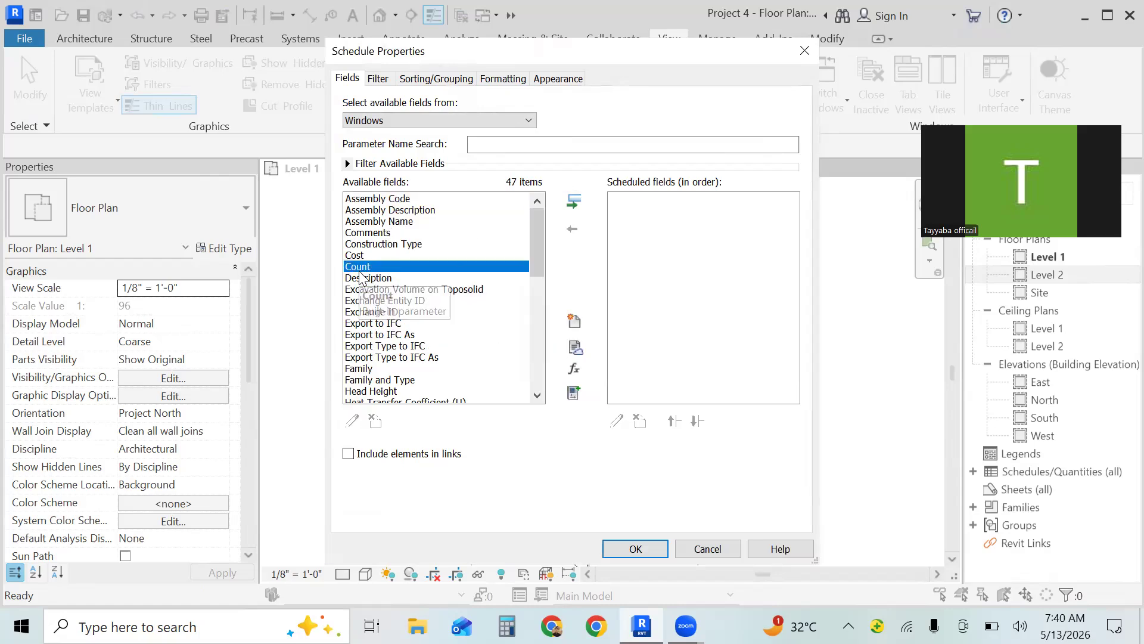
pyautogui.click(575, 203)
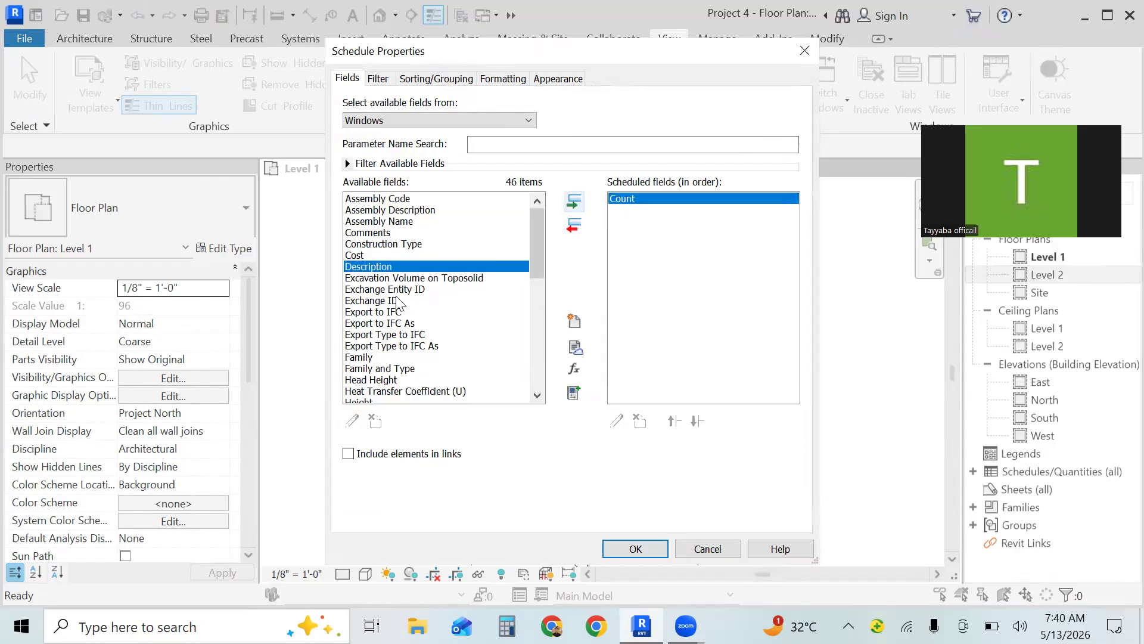
pyautogui.click(377, 359)
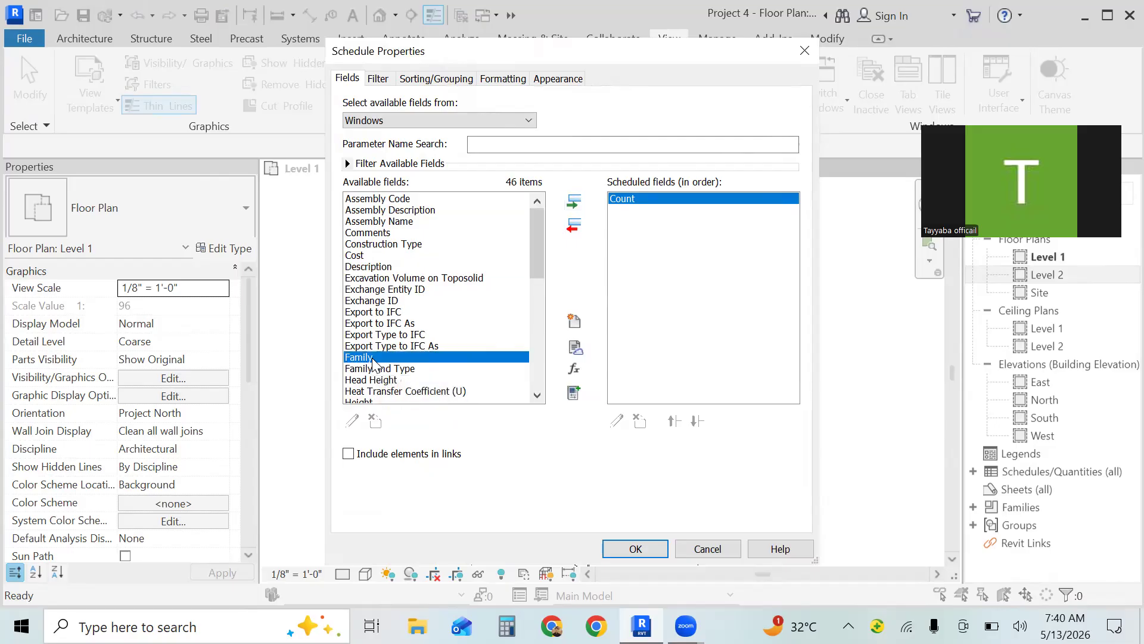
pyautogui.click(575, 203)
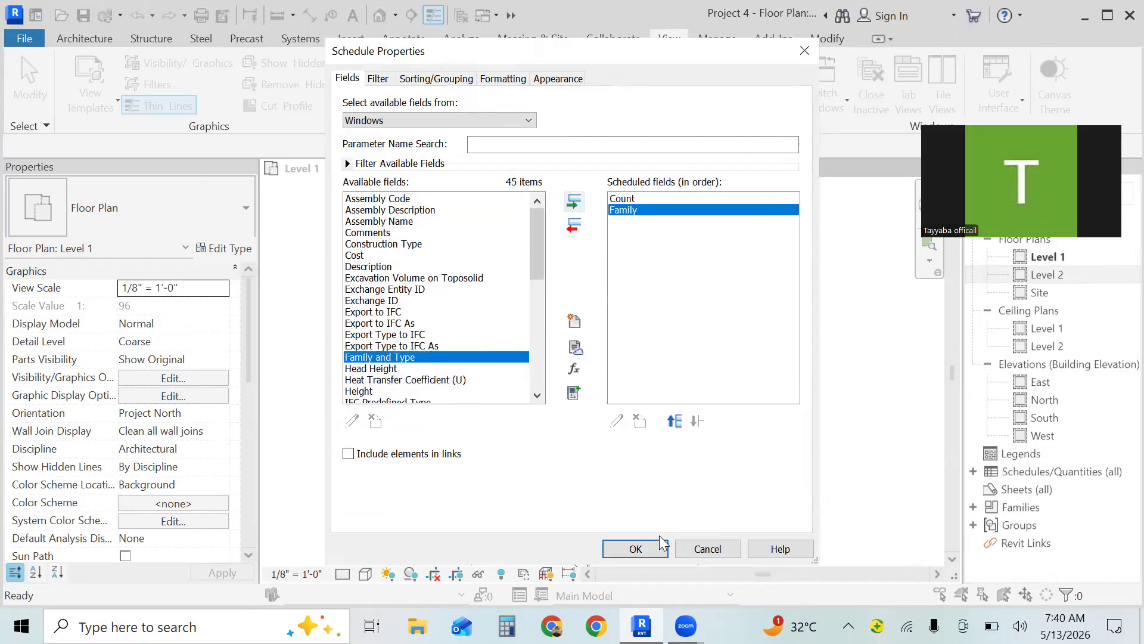
pyautogui.click(538, 394)
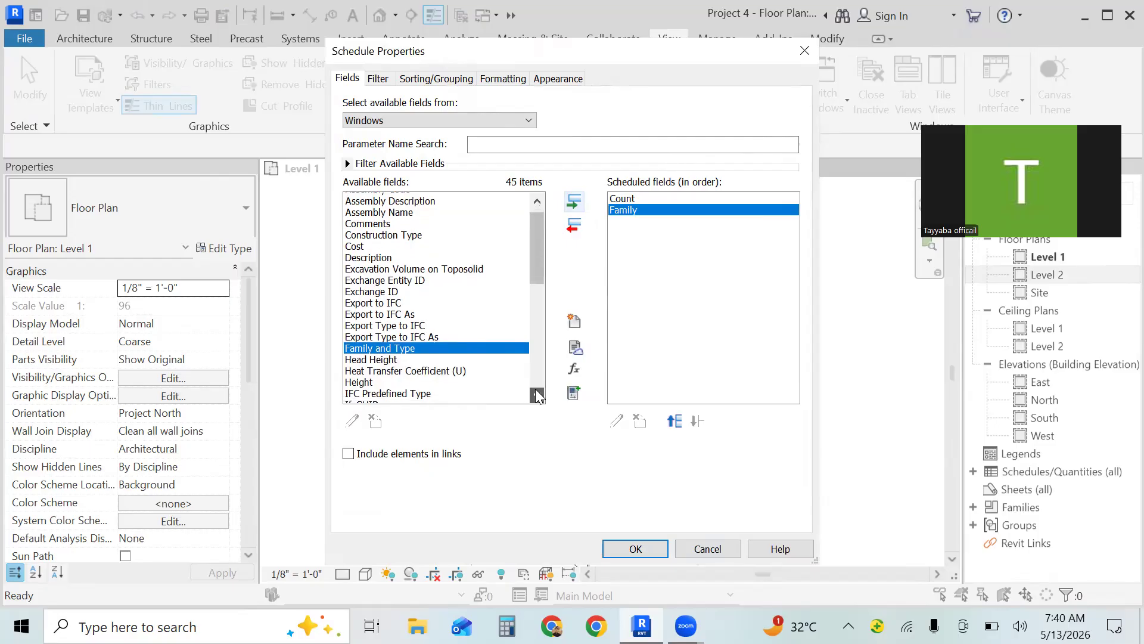
pyautogui.click(538, 394)
pyautogui.click(362, 370)
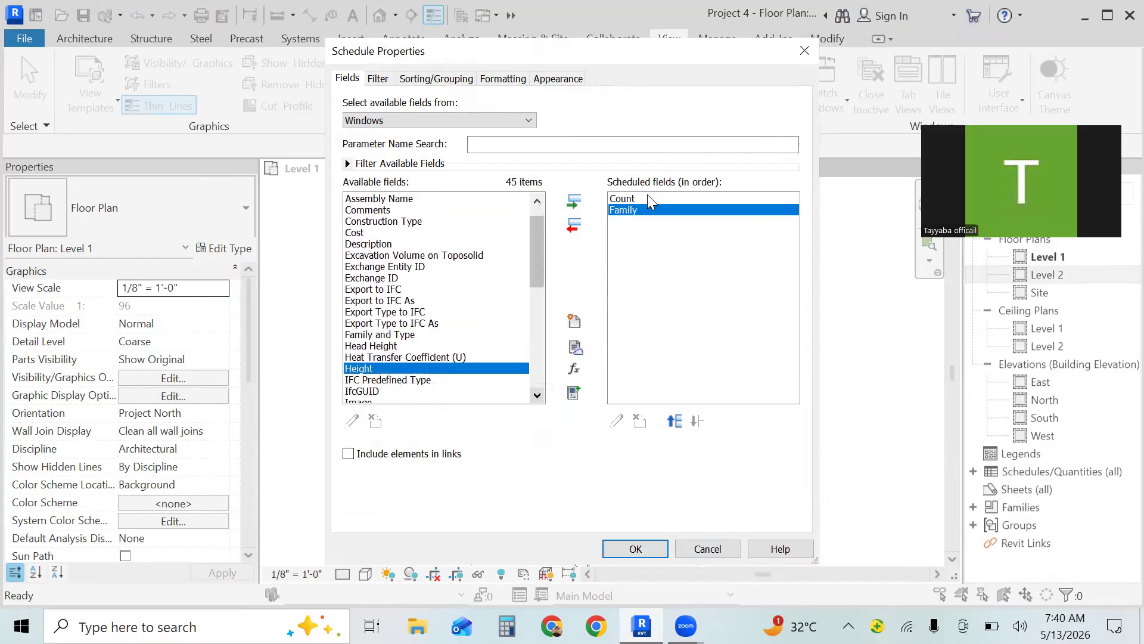
pyautogui.click(574, 226)
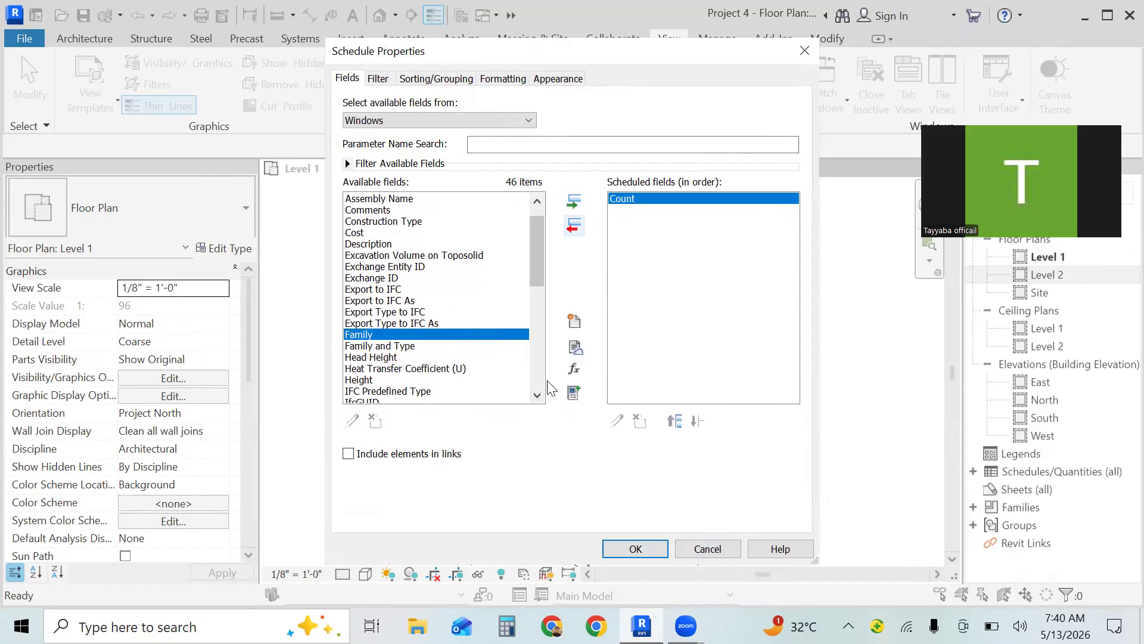
# - Add the Level and Head Height fields to the window schedule's scheduled fields
pyautogui.click(538, 395)
pyautogui.click(537, 396)
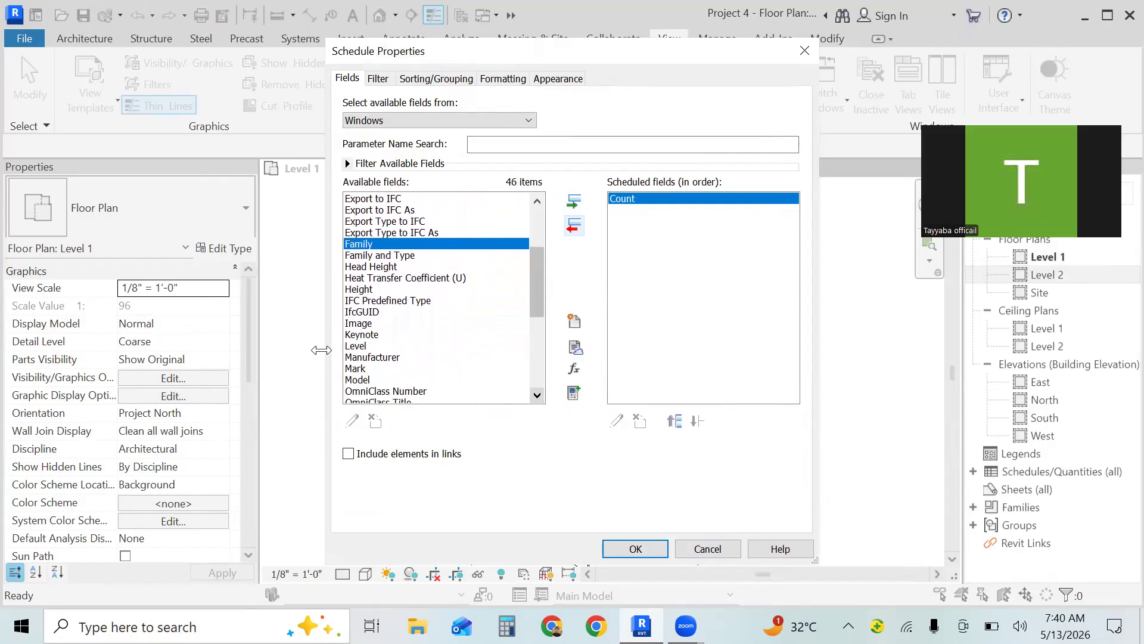
pyautogui.click(360, 345)
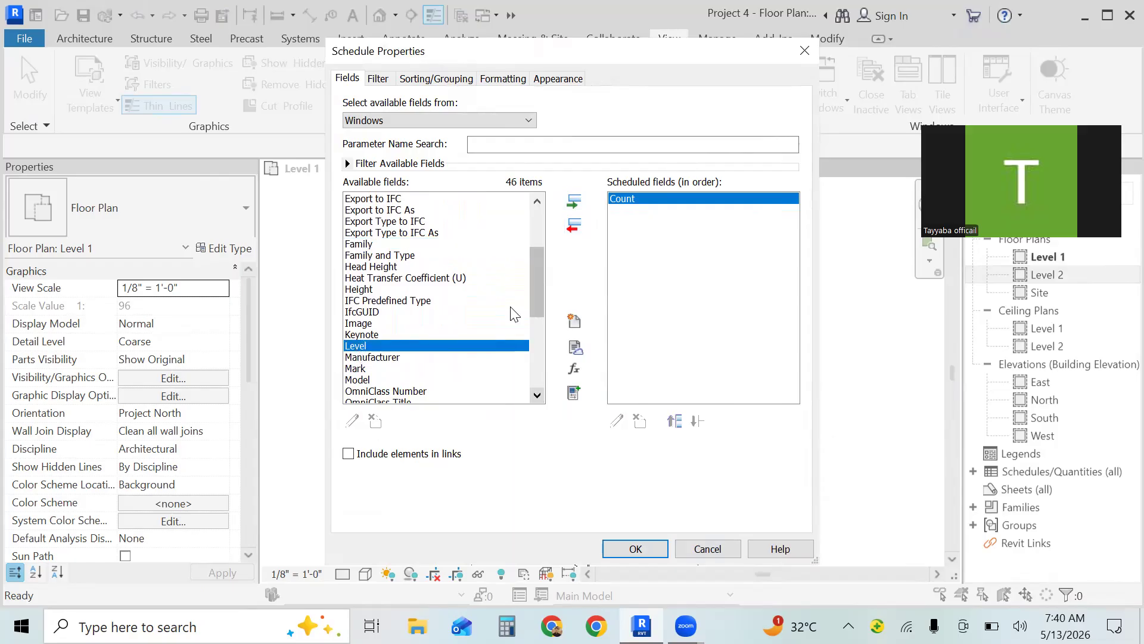
pyautogui.click(573, 203)
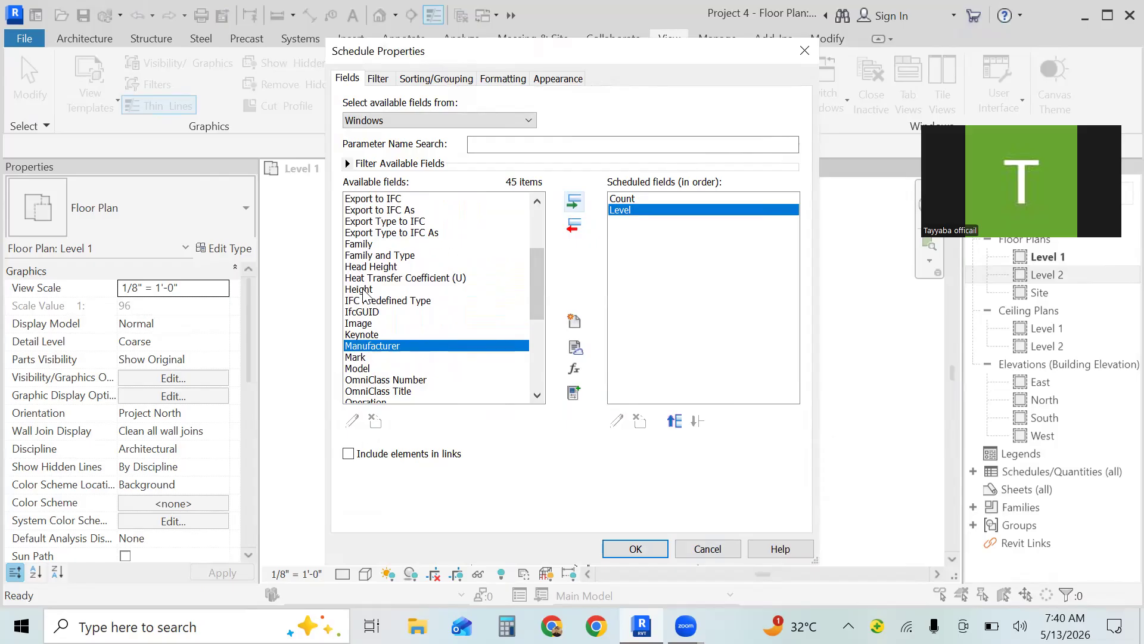
pyautogui.click(365, 267)
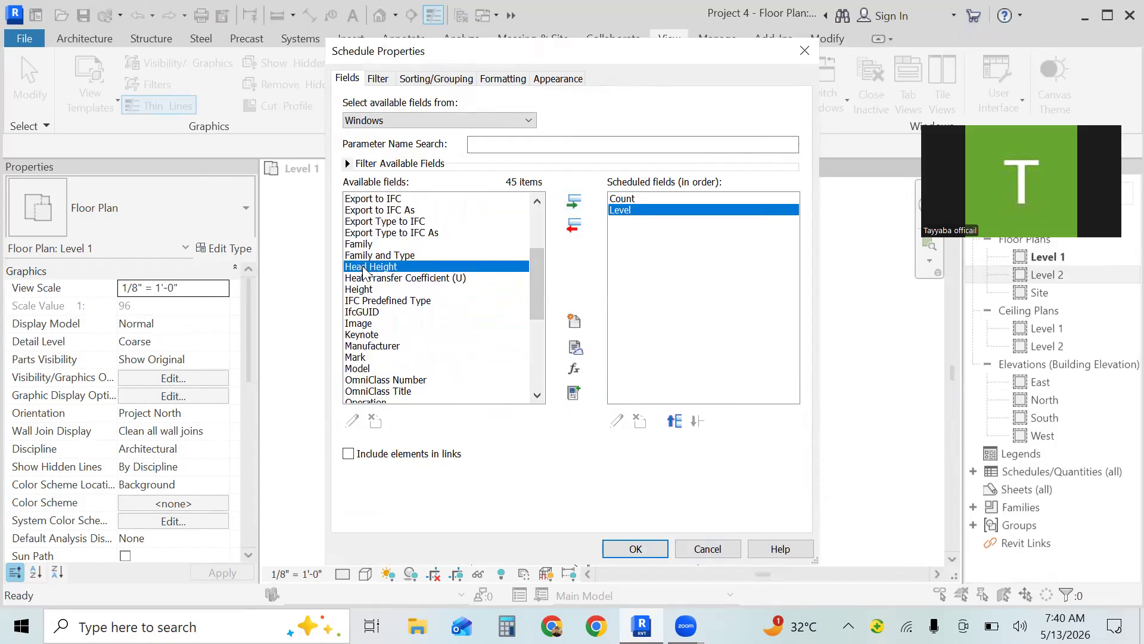
pyautogui.click(574, 201)
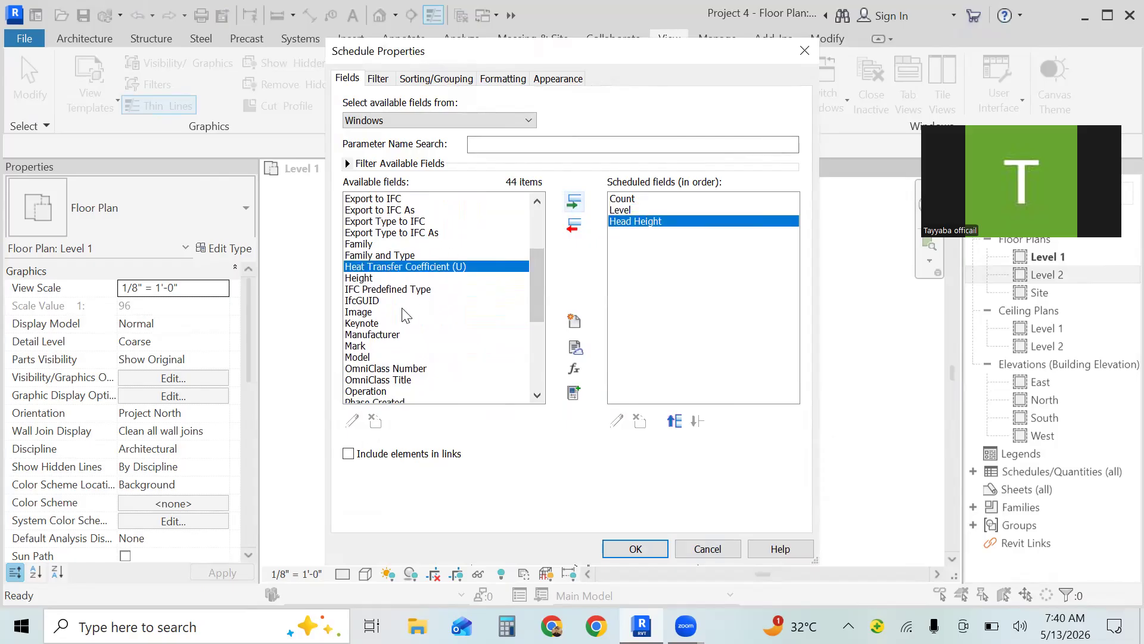
# - Add the Family field to the window schedule and move it to the first place in the field order
pyautogui.click(537, 202)
pyautogui.click(537, 201)
pyautogui.click(537, 201)
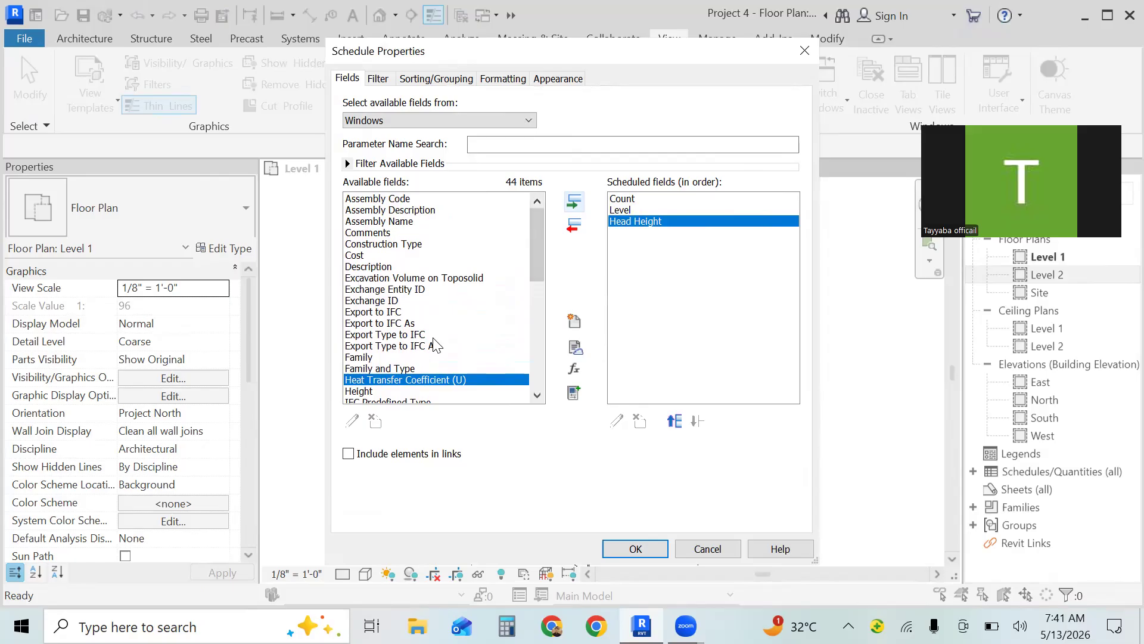
pyautogui.click(353, 358)
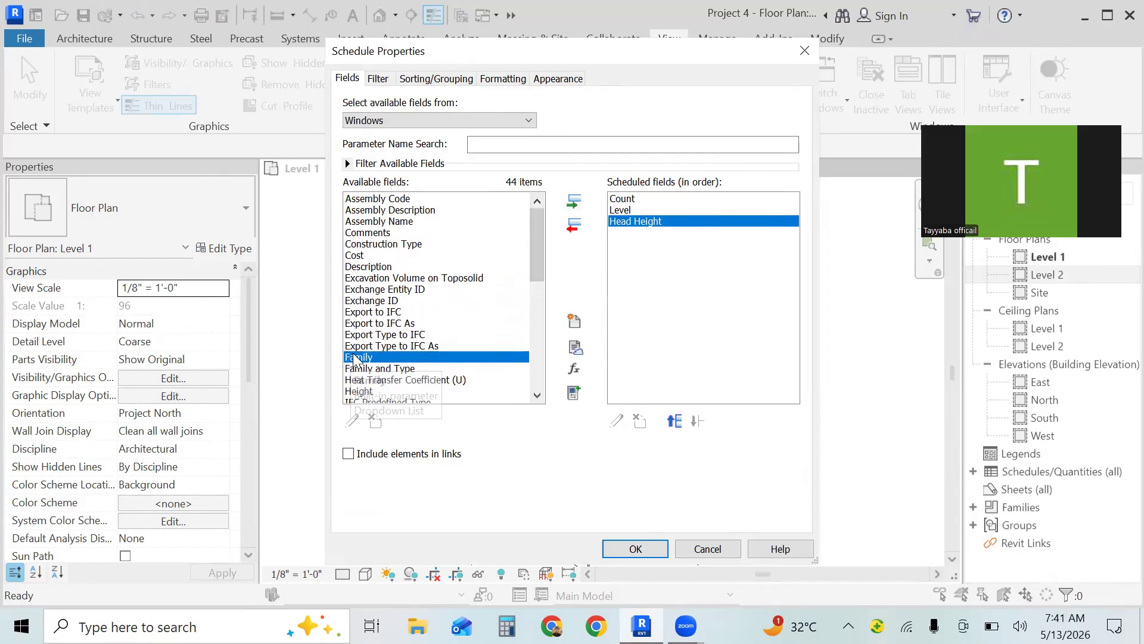
pyautogui.click(574, 201)
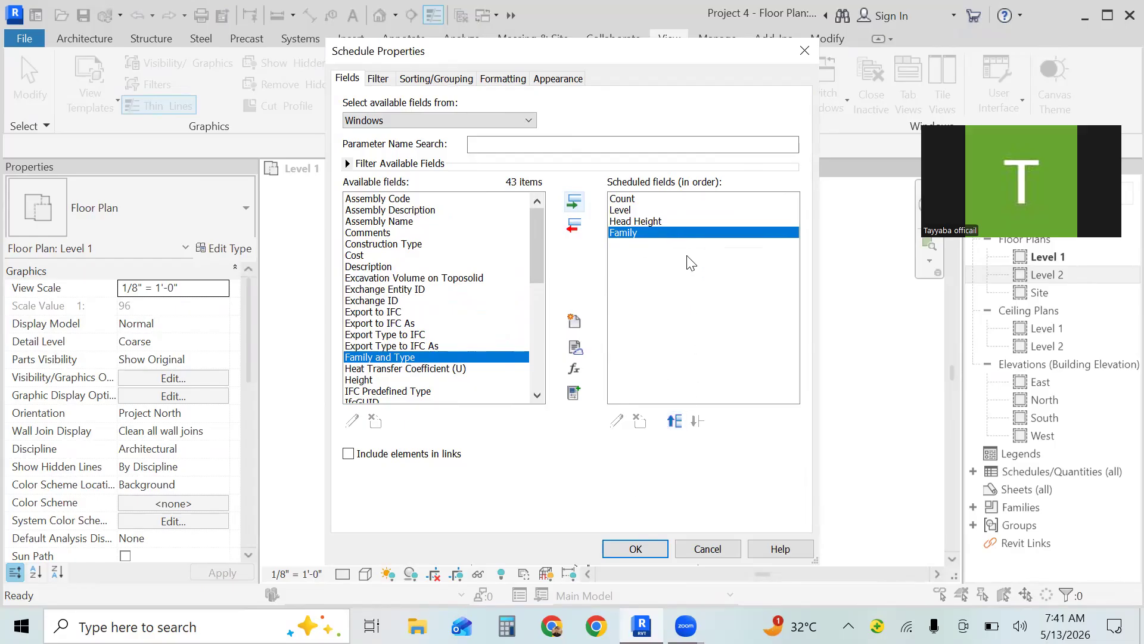
pyautogui.click(676, 425)
pyautogui.click(676, 424)
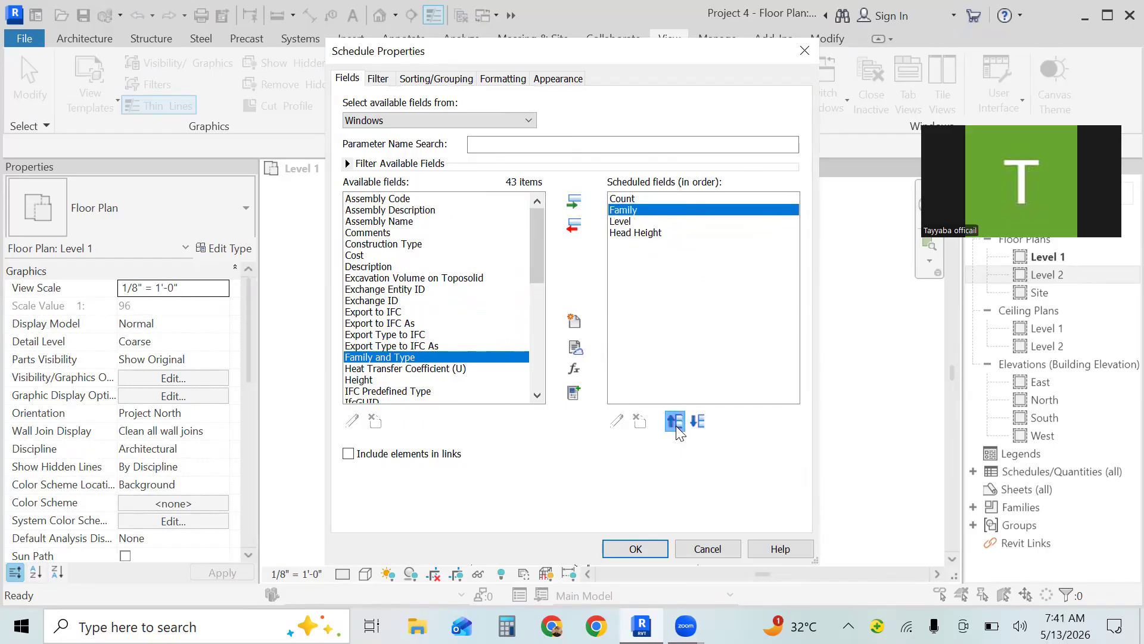
pyautogui.click(675, 424)
# - Reorder the window schedule's fields so that Level comes first, ahead of Family
pyautogui.click(620, 224)
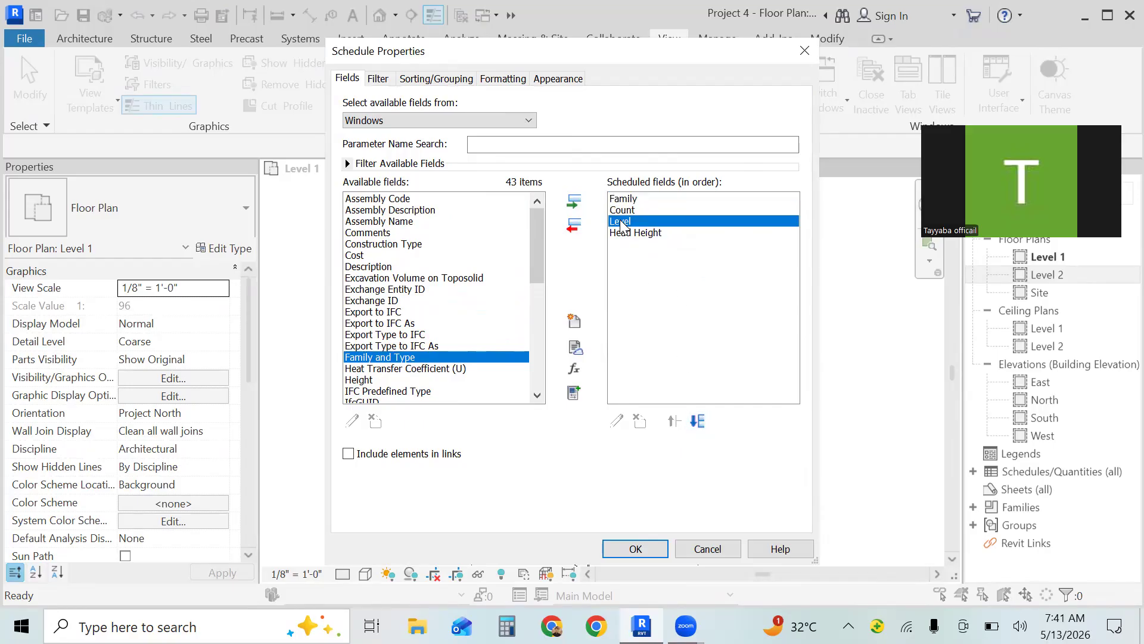
pyautogui.click(674, 422)
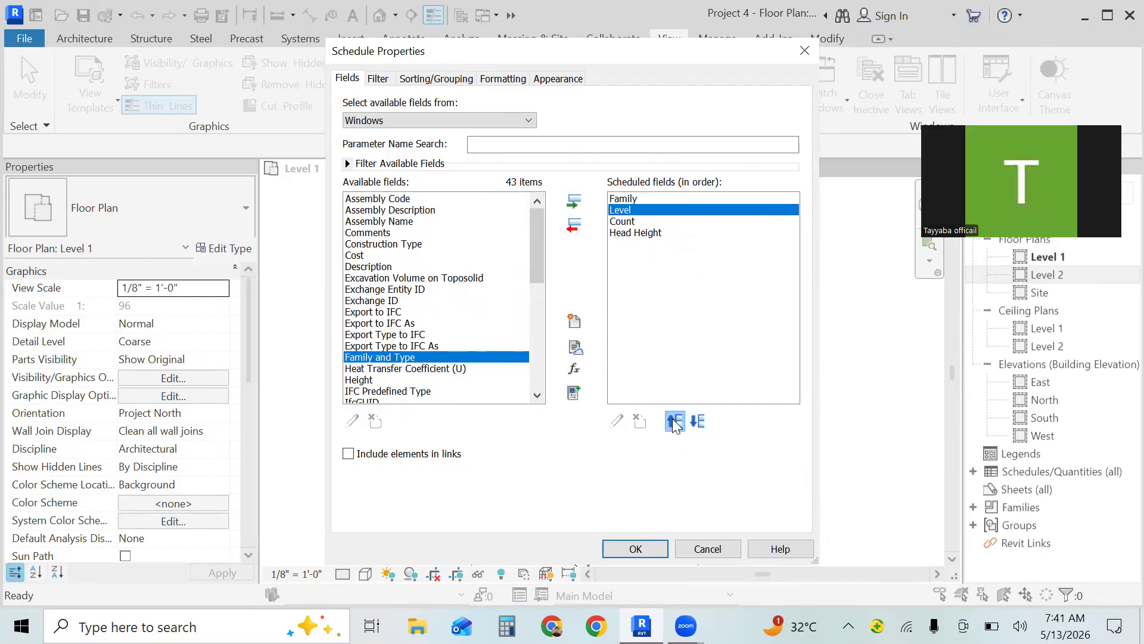
pyautogui.click(674, 422)
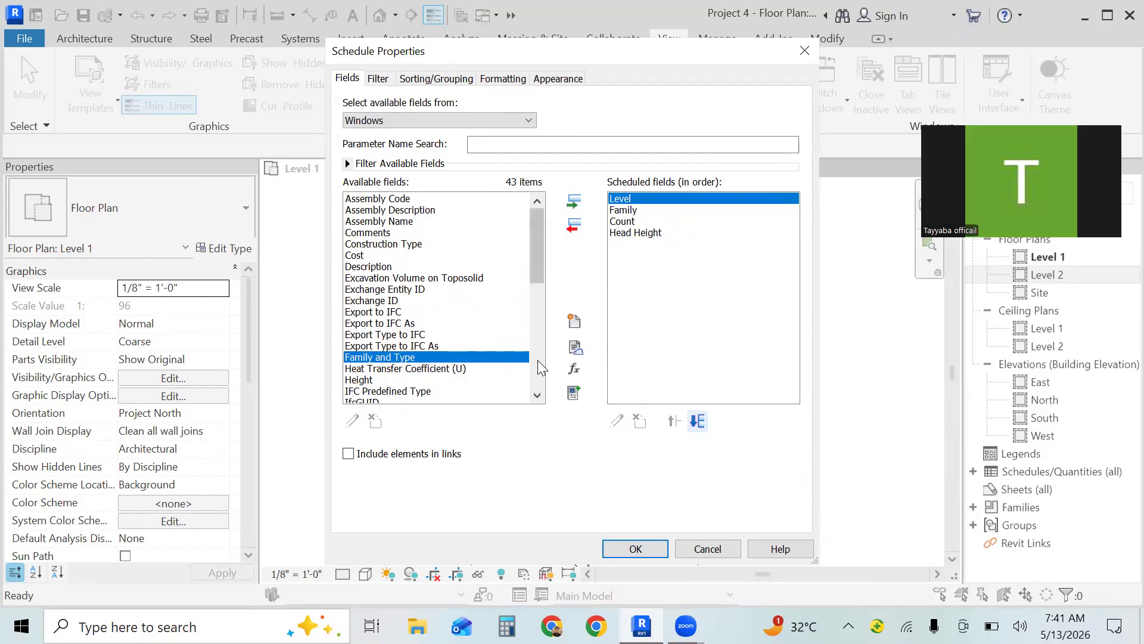
# - Add the Width field directly after Level and generate the window schedule
pyautogui.scroll(-8, 536, 372)
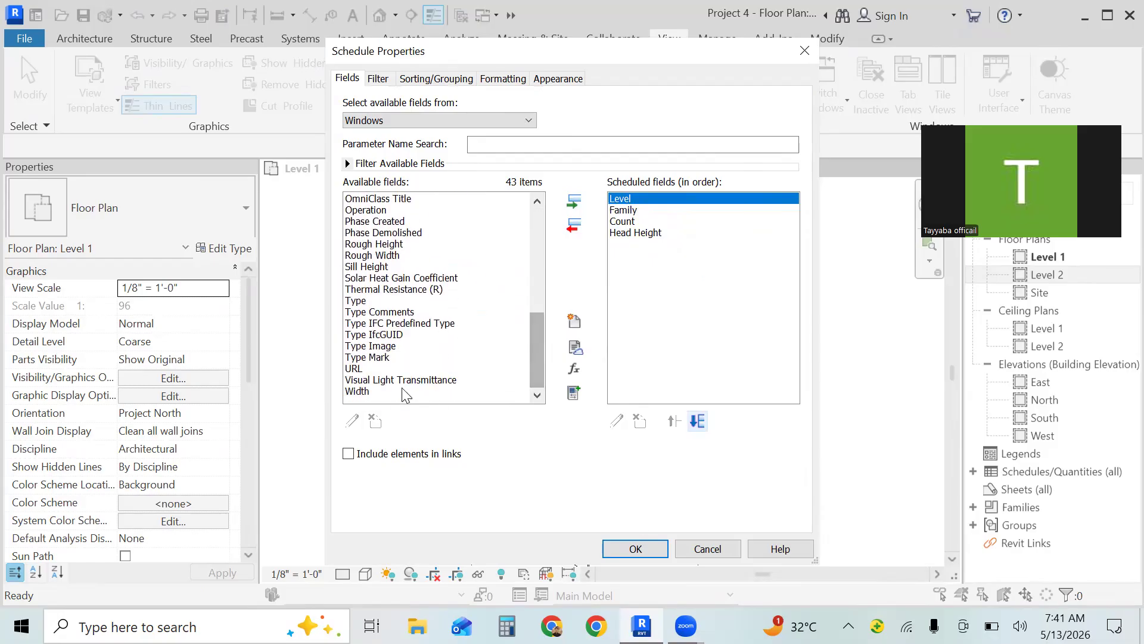
pyautogui.click(382, 391)
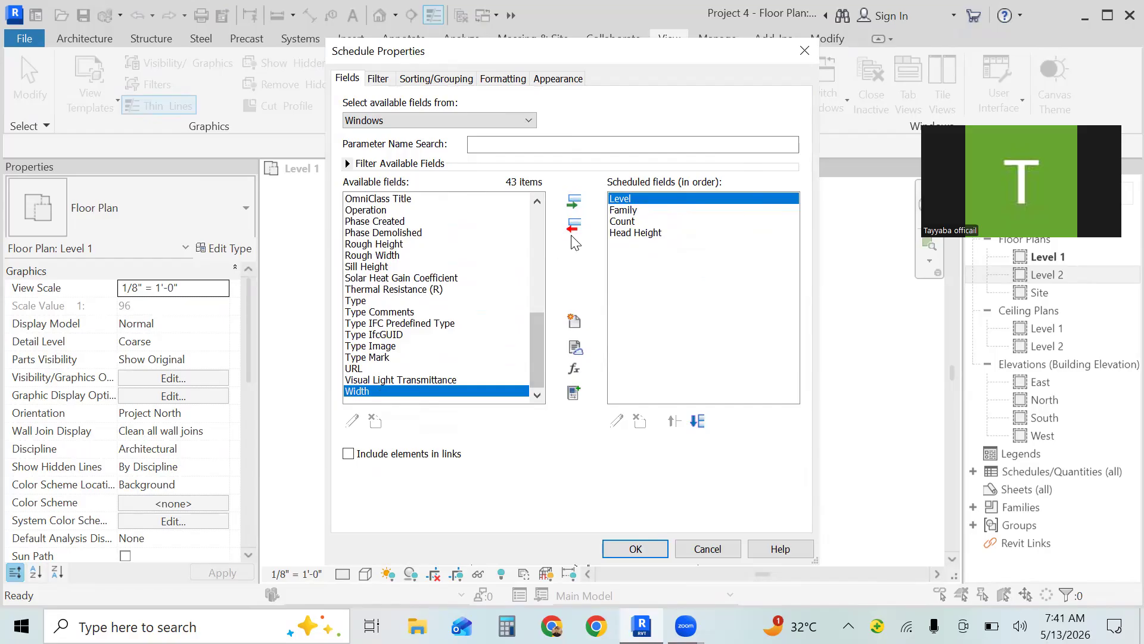
pyautogui.click(573, 205)
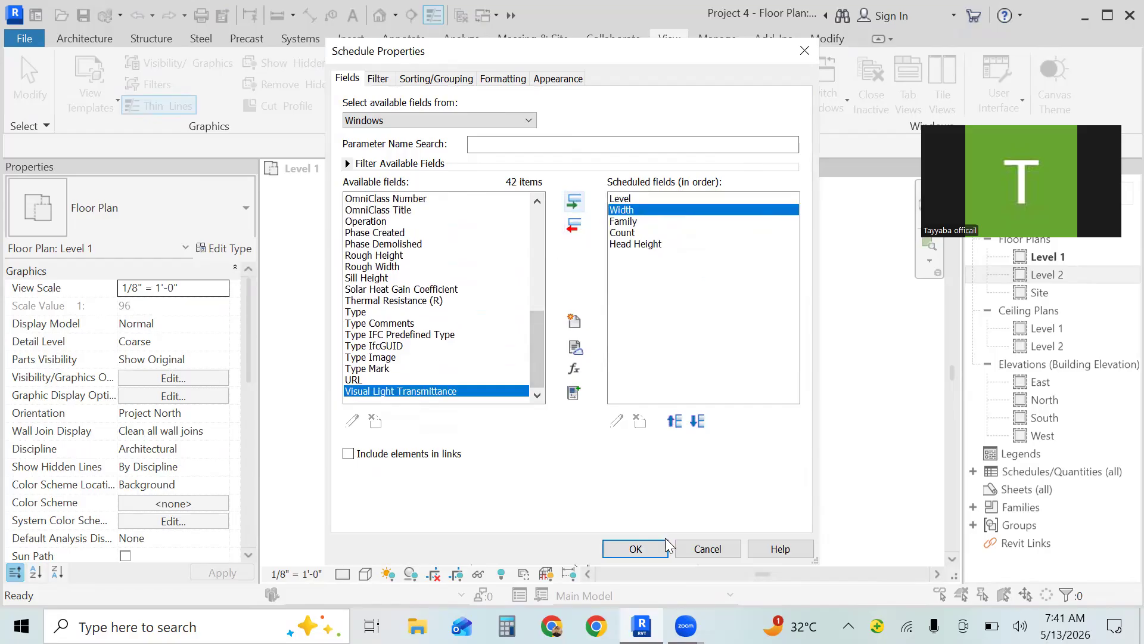
pyautogui.click(656, 549)
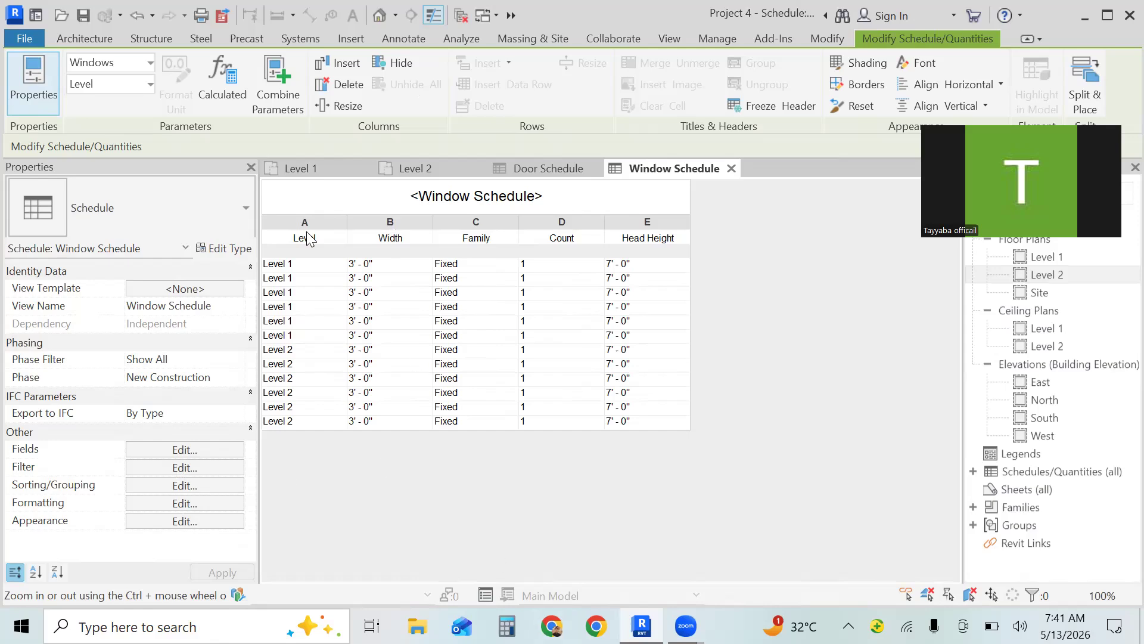
# - On the Level 1 floor plan, draw a rectangle of Generic - 8" walls about 11'-6" by 8'-6" in the empty area northeast of the building
pyautogui.click(307, 170)
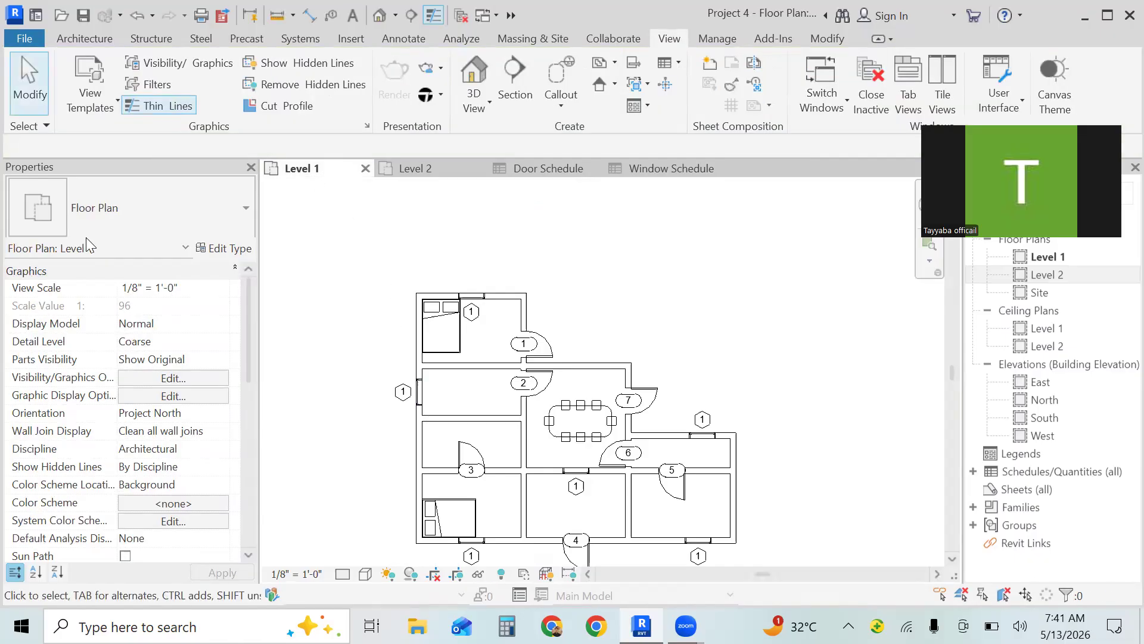
pyautogui.click(88, 40)
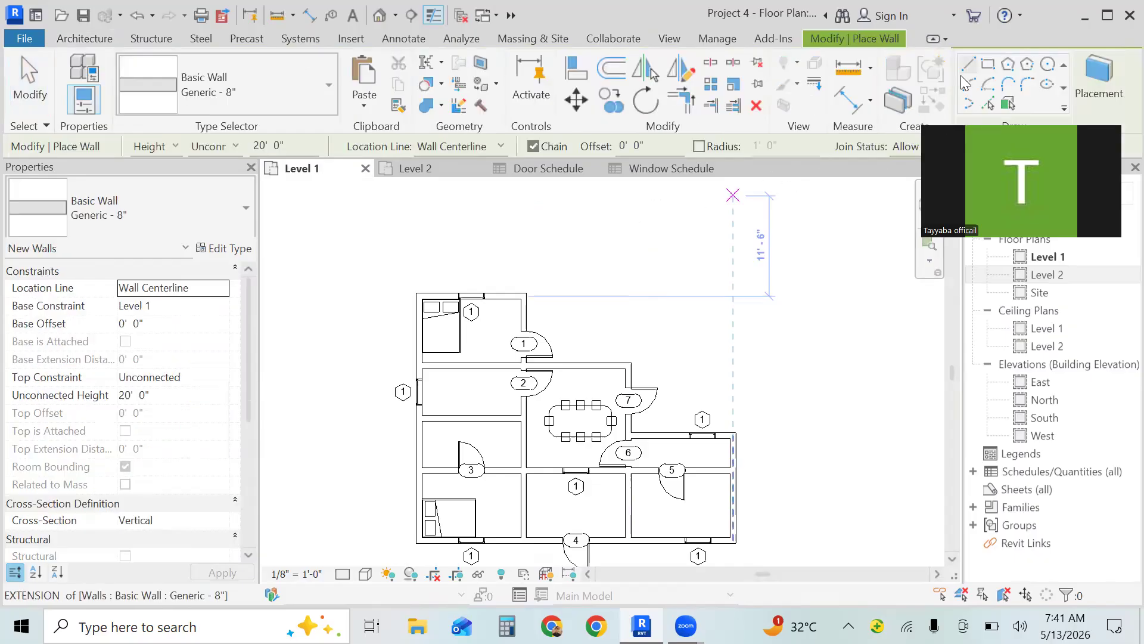
pyautogui.click(989, 65)
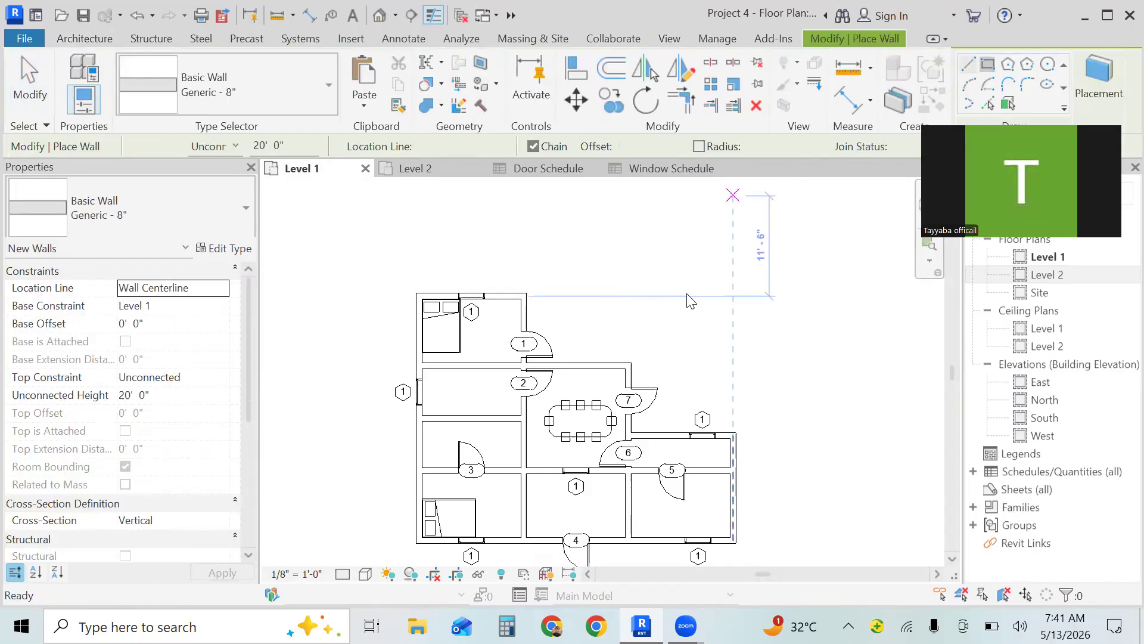
pyautogui.click(655, 252)
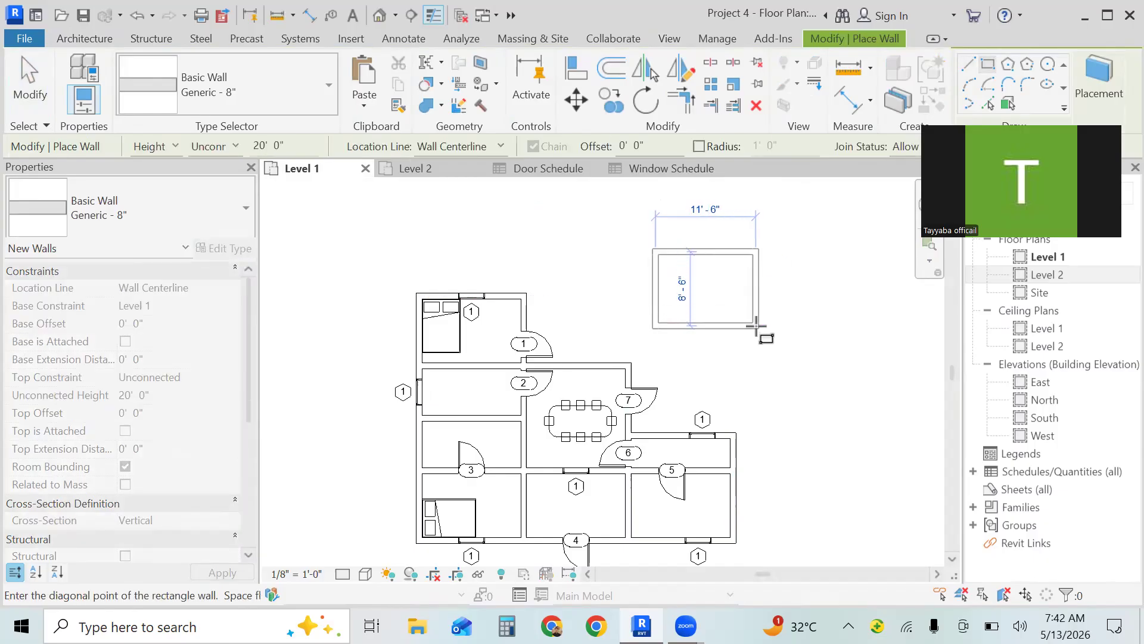
pyautogui.click(757, 327)
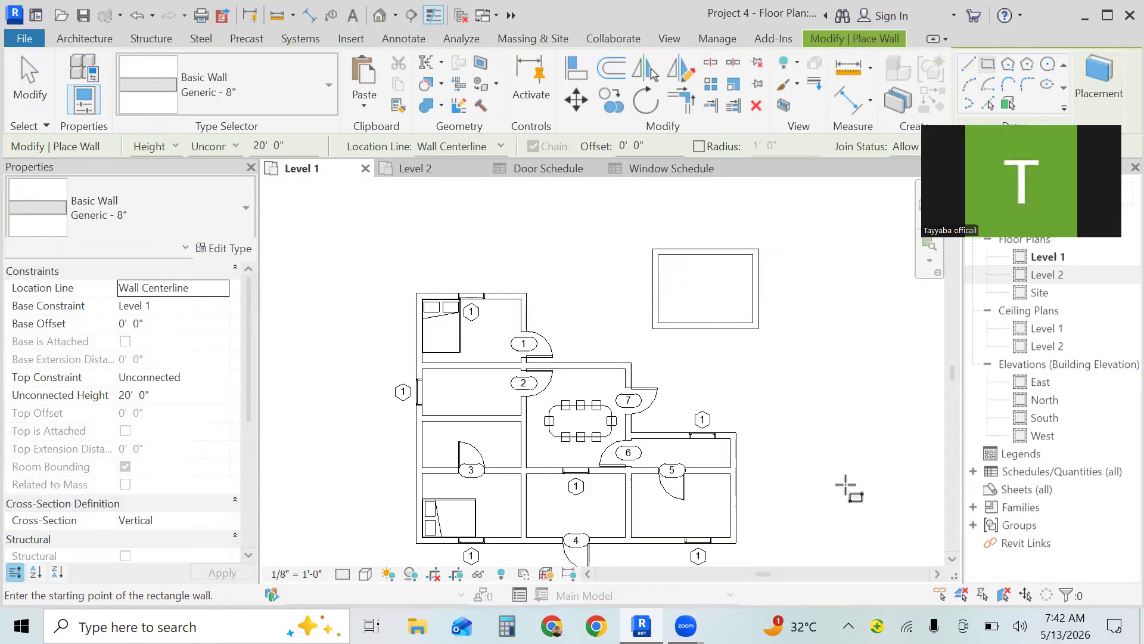
pyautogui.press('Escape')
pyautogui.press('Escape')
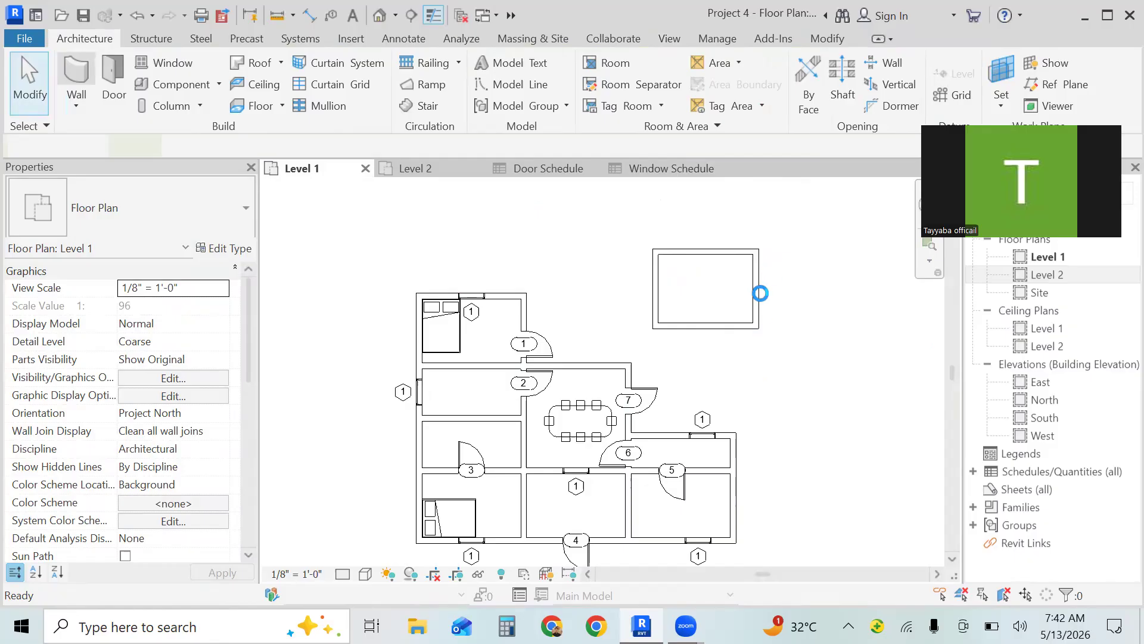
pyautogui.press('w')
pyautogui.press('a')
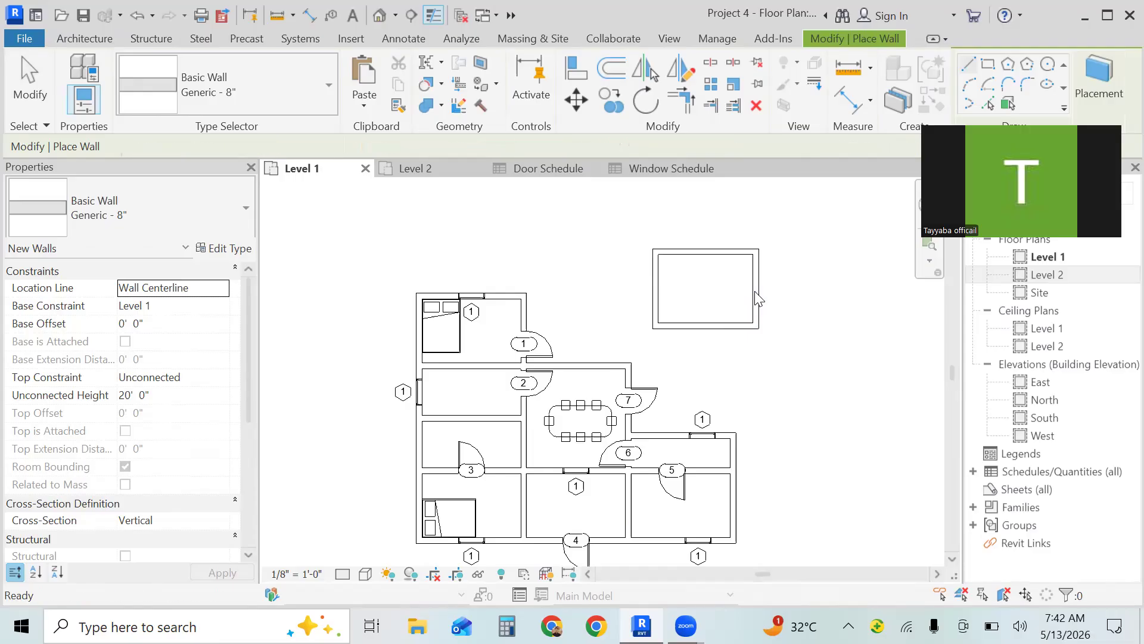
pyautogui.press('Escape')
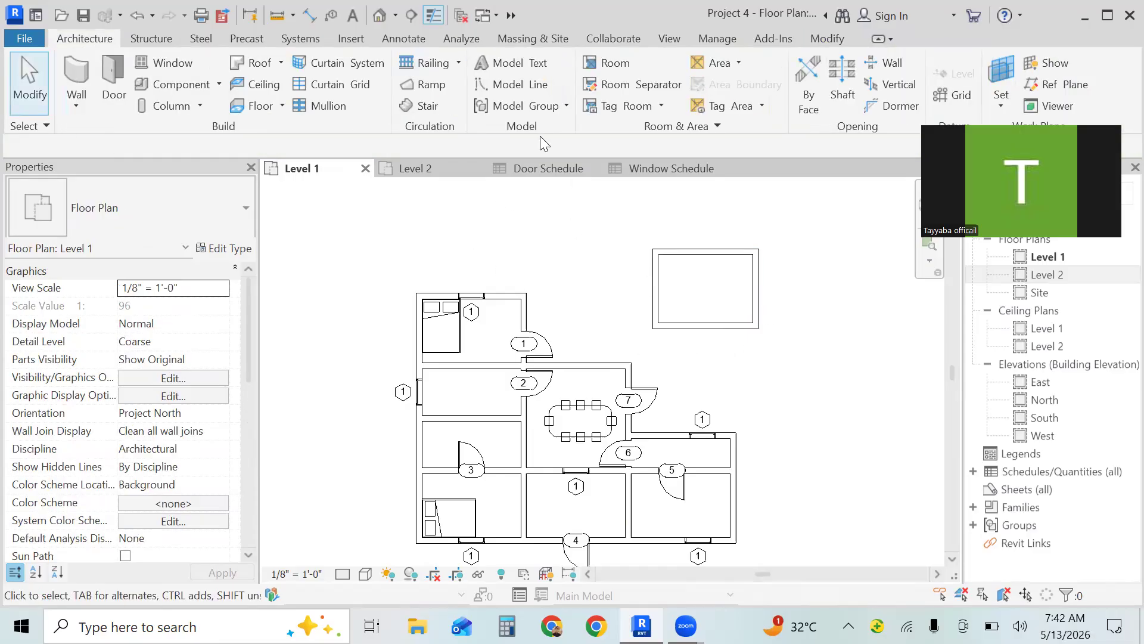
# - Turn off the Midpoints object snap in the project's snap settings
pyautogui.click(717, 42)
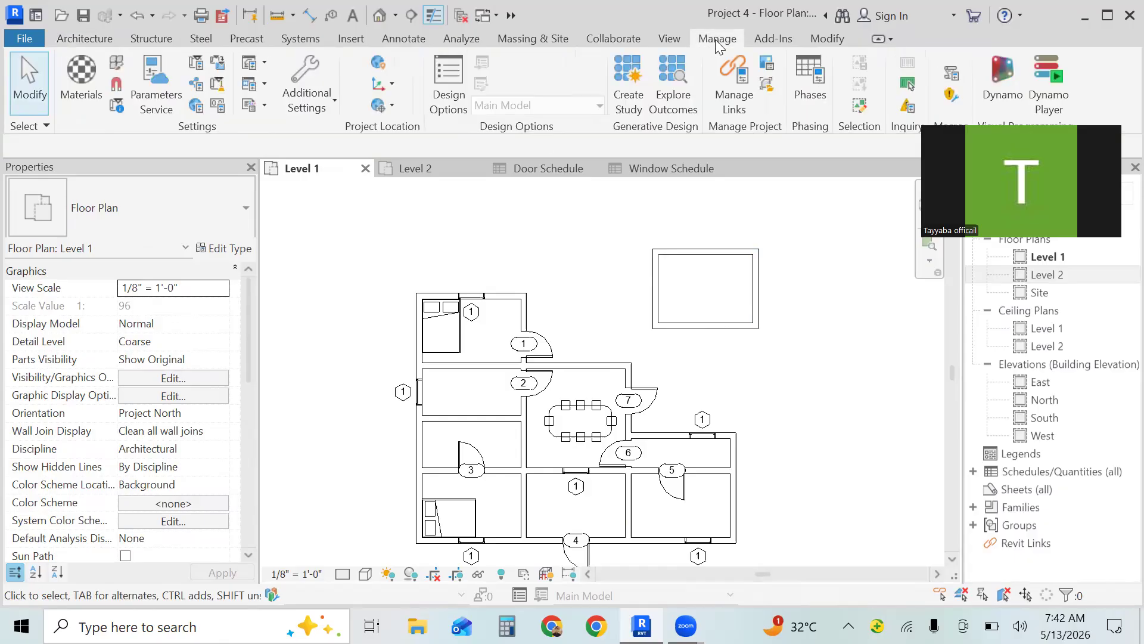
pyautogui.click(116, 89)
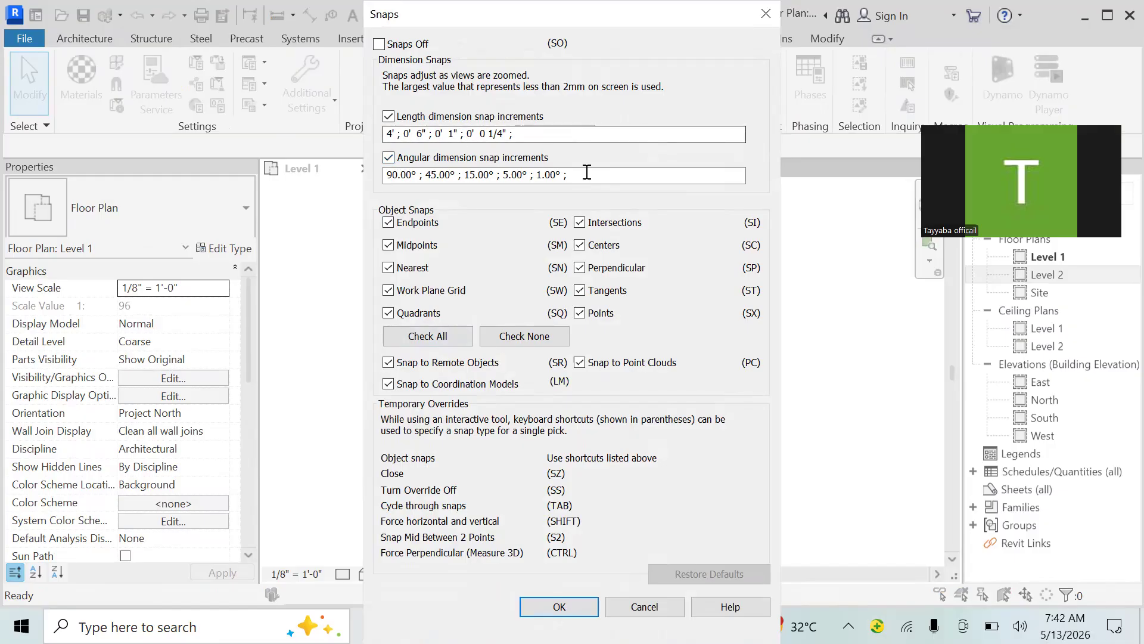
pyautogui.click(388, 249)
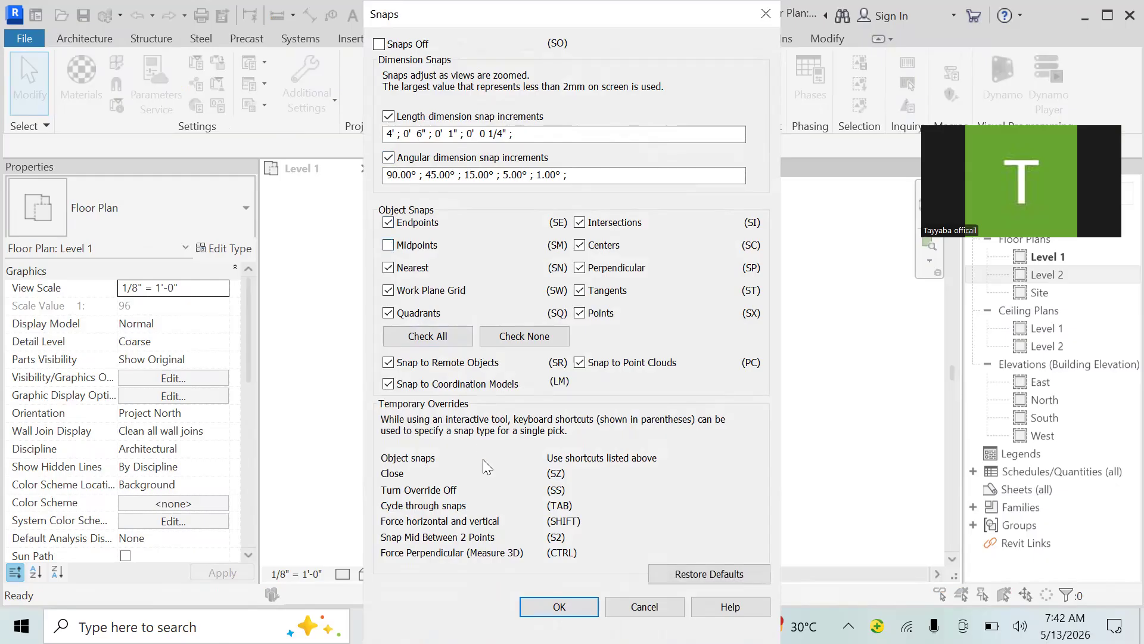
pyautogui.click(558, 606)
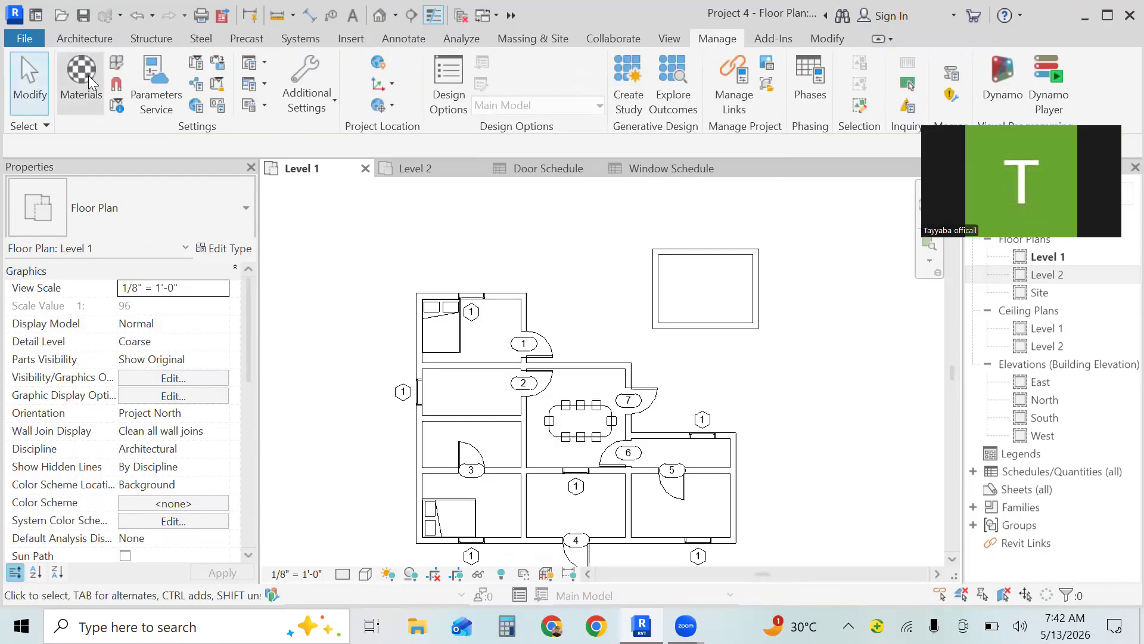
# - With the Wall tool started, turn off the Endpoints object snap in the snap settings
pyautogui.click(73, 40)
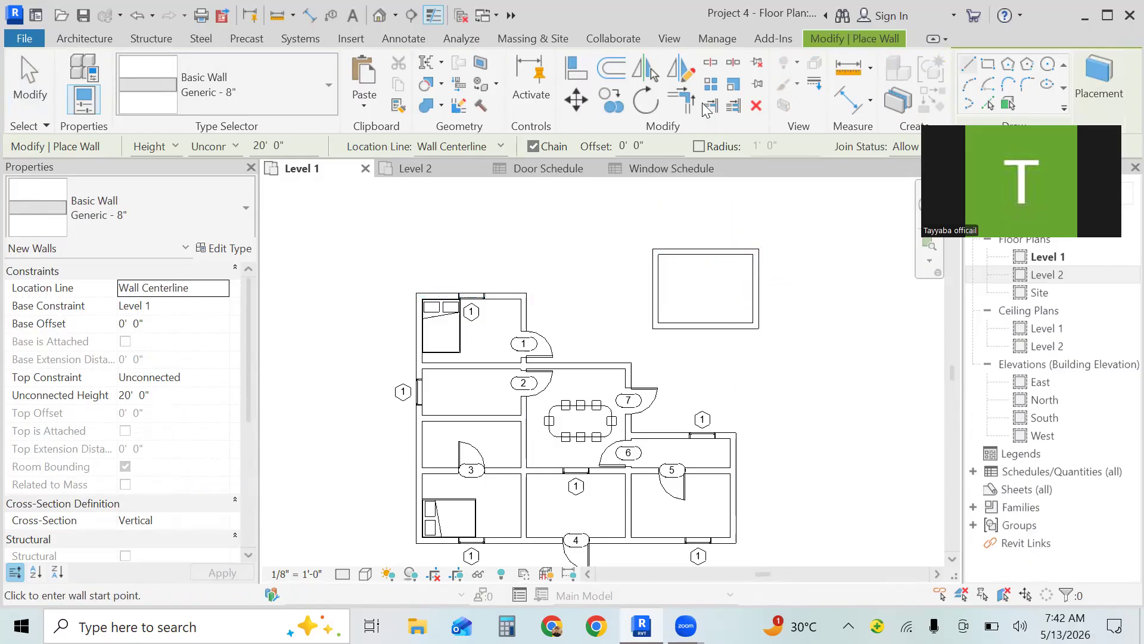
pyautogui.click(719, 39)
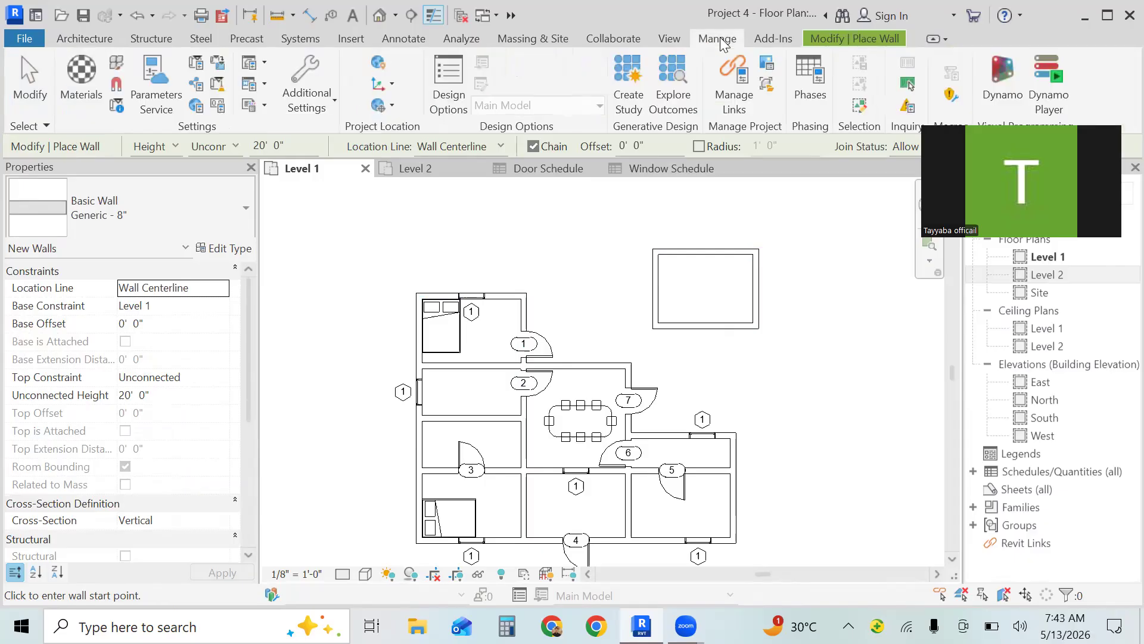
pyautogui.click(117, 85)
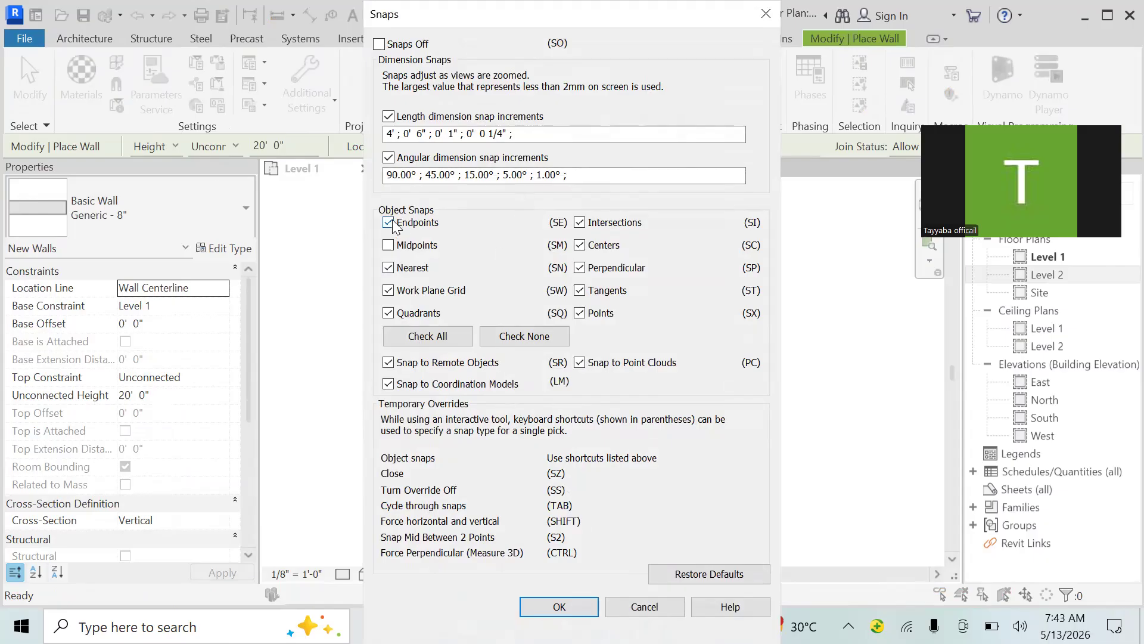
pyautogui.click(537, 606)
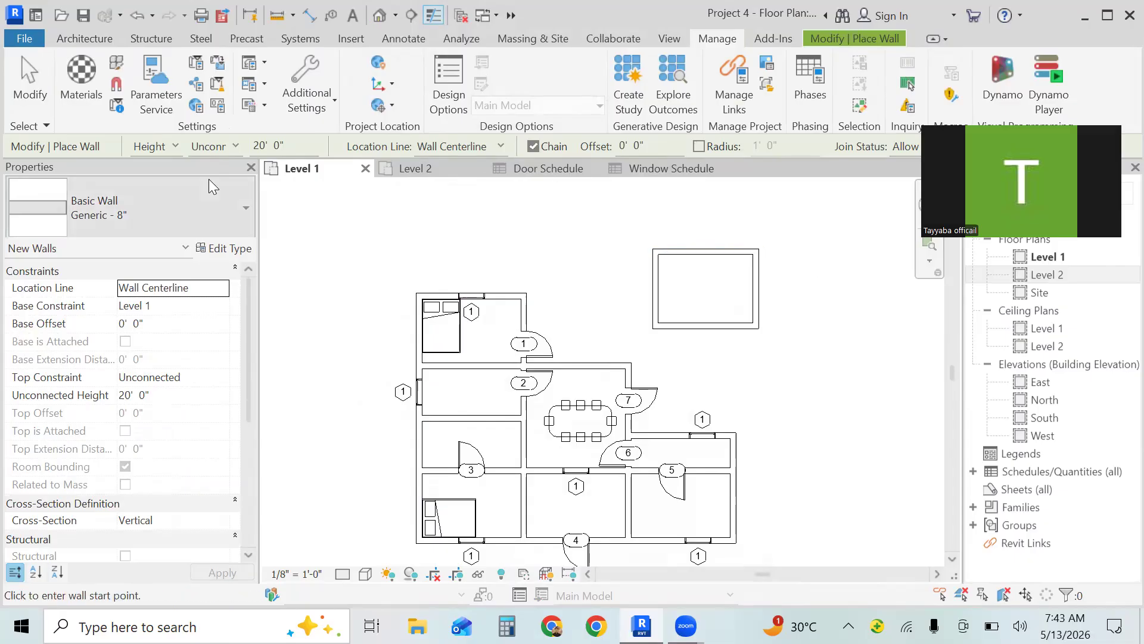
# - Try re-enabling the Endpoints and Midpoints object snaps, and close the snap settings without applying the change
pyautogui.click(116, 84)
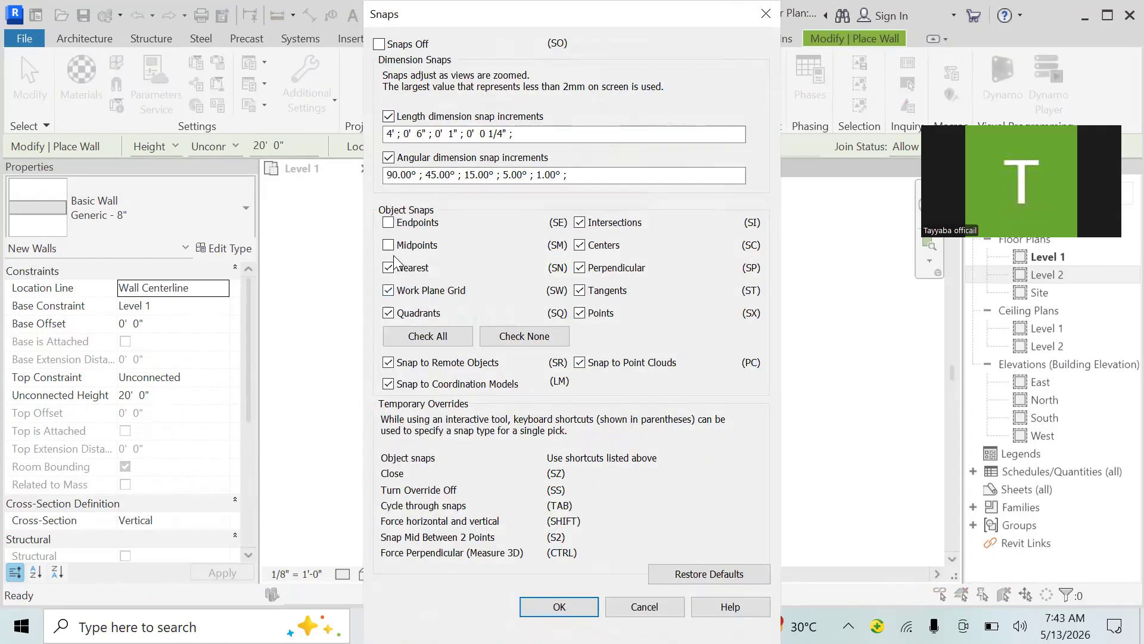
pyautogui.click(388, 223)
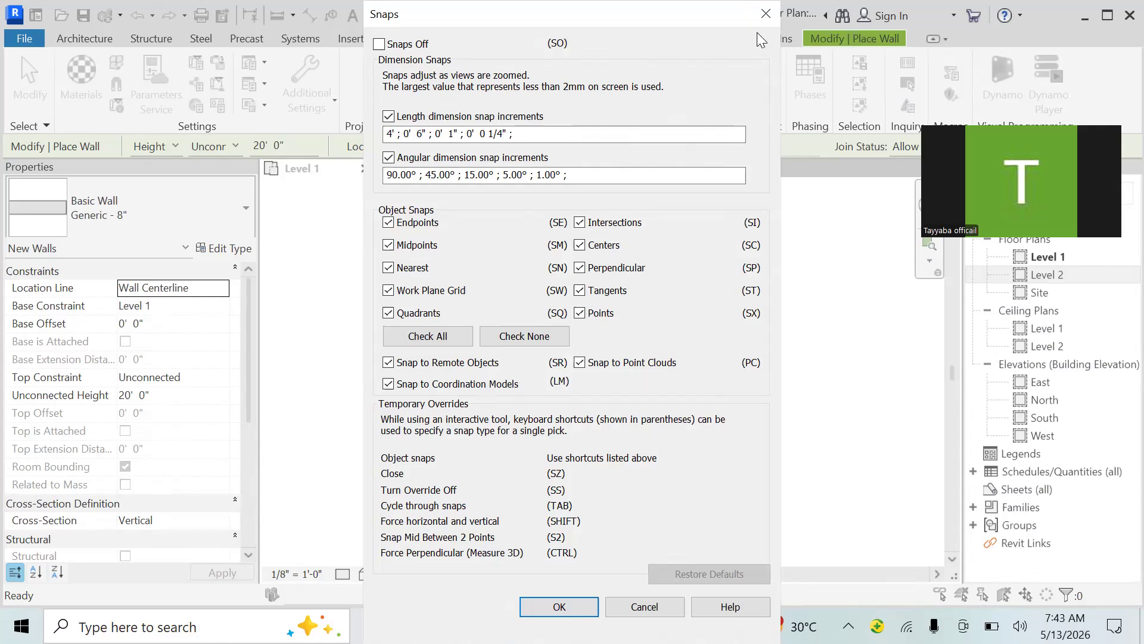
pyautogui.click(766, 14)
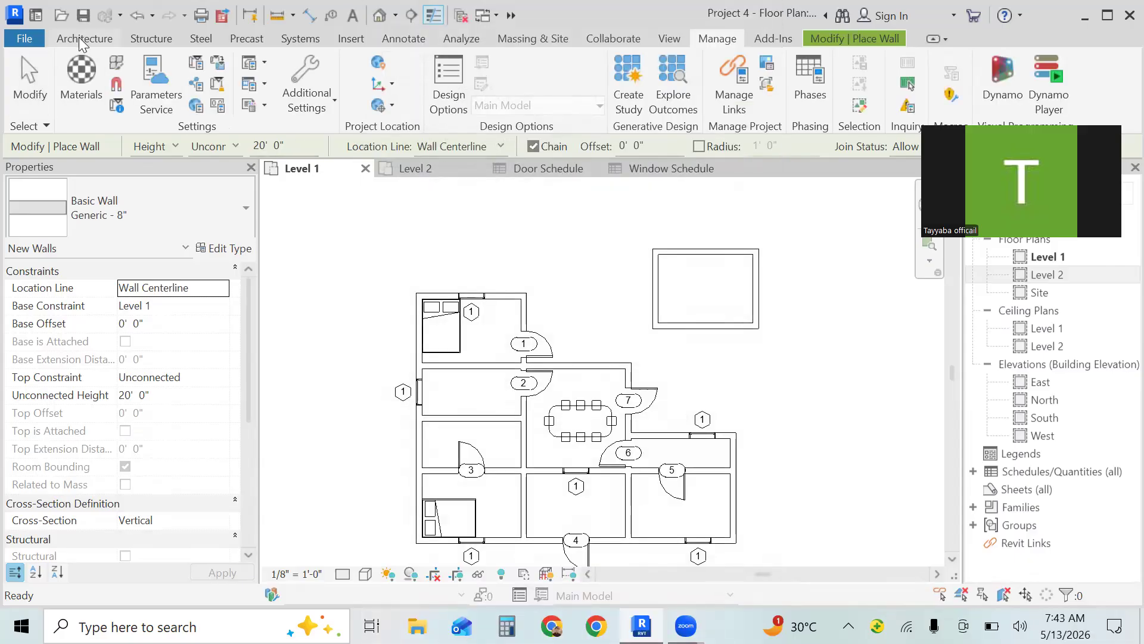
# - Test wall snapping with trial walls started north of the separate room and southeast of the building, cancelling each one
pyautogui.click(81, 37)
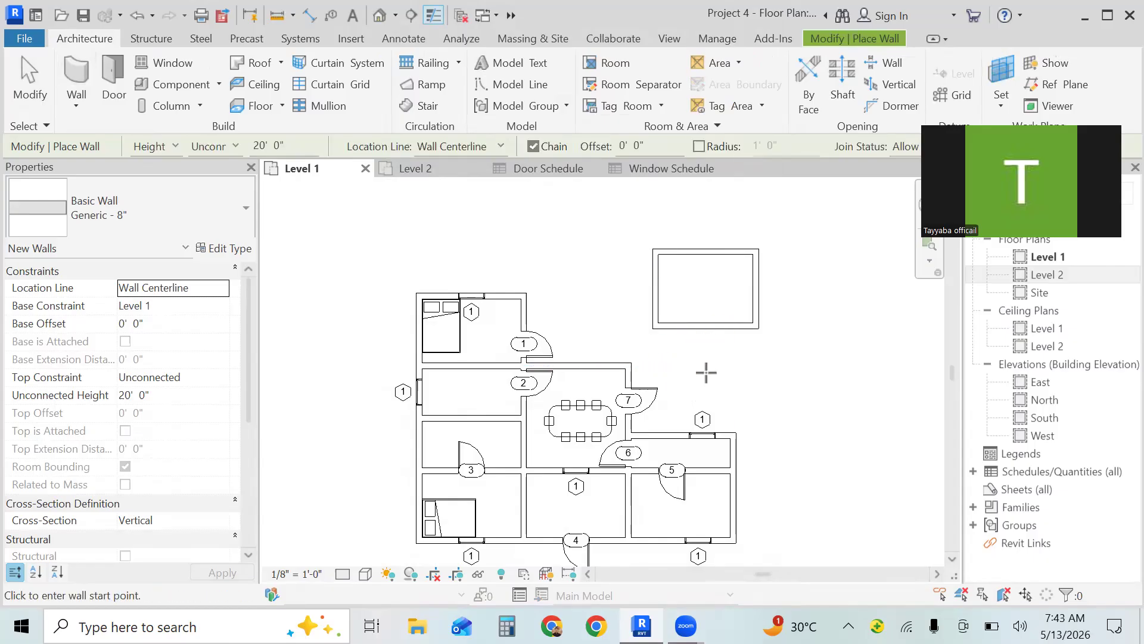
pyautogui.click(745, 208)
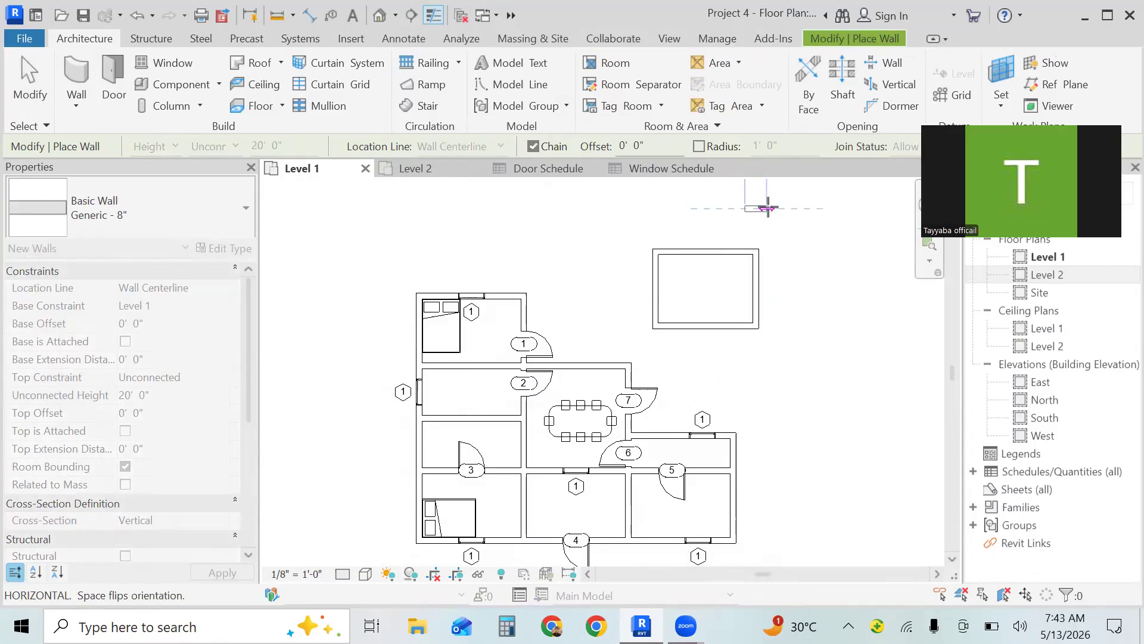
pyautogui.press('Escape')
pyautogui.press('Escape')
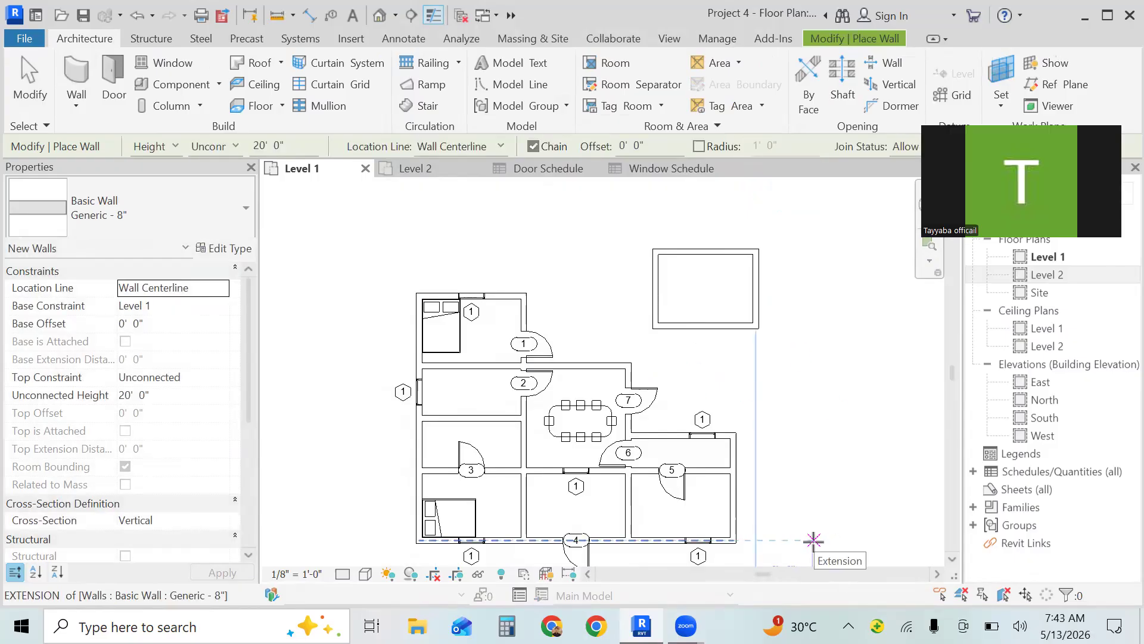
pyautogui.click(814, 540)
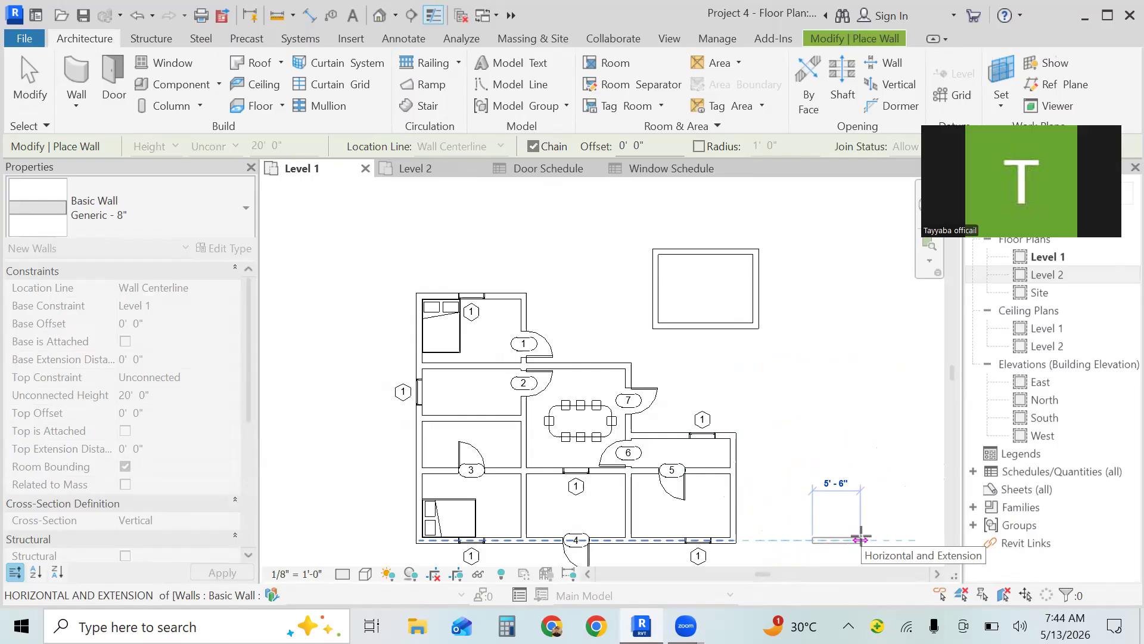
pyautogui.press('Escape')
pyautogui.press('Escape')
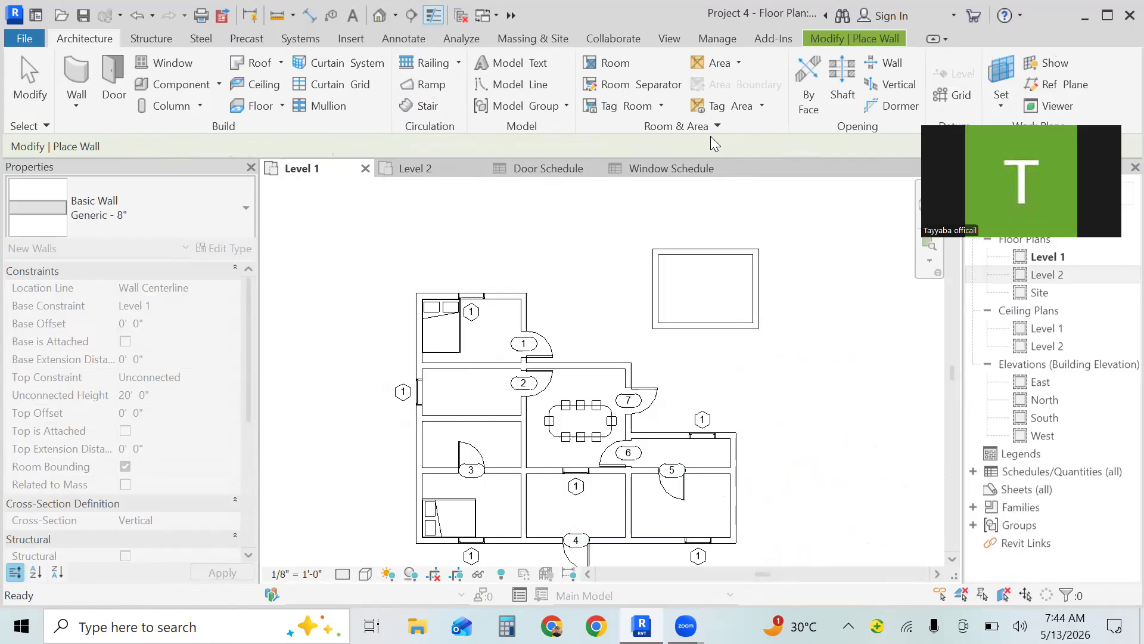
# - Add 65 degrees to the angular dimension snap increments in the snap settings
pyautogui.click(718, 40)
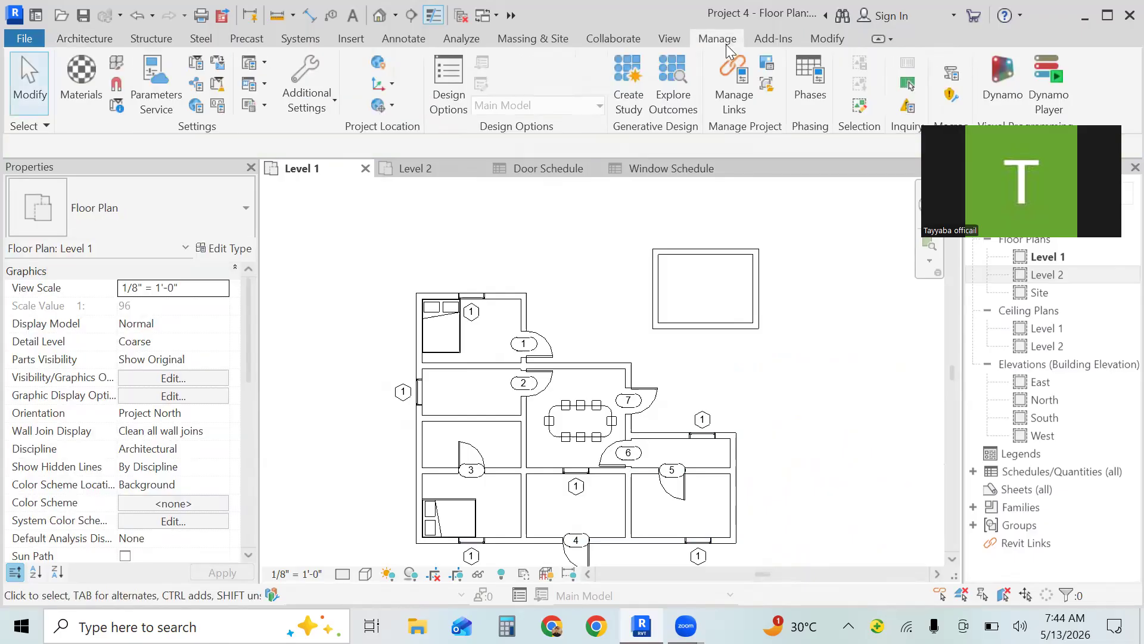
pyautogui.click(116, 84)
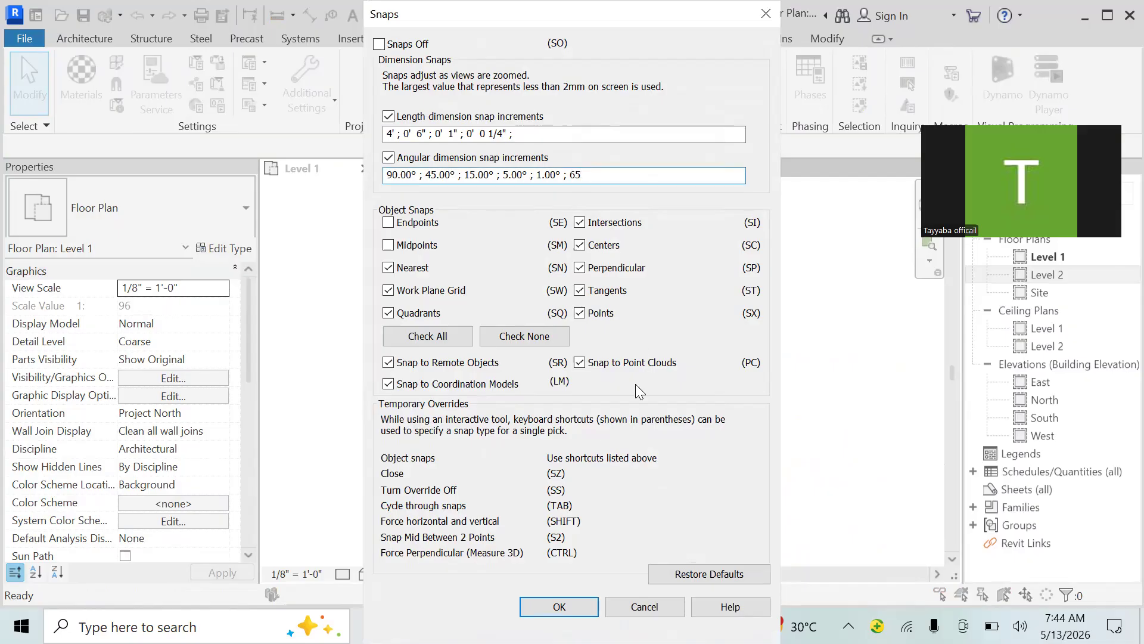
pyautogui.click(559, 606)
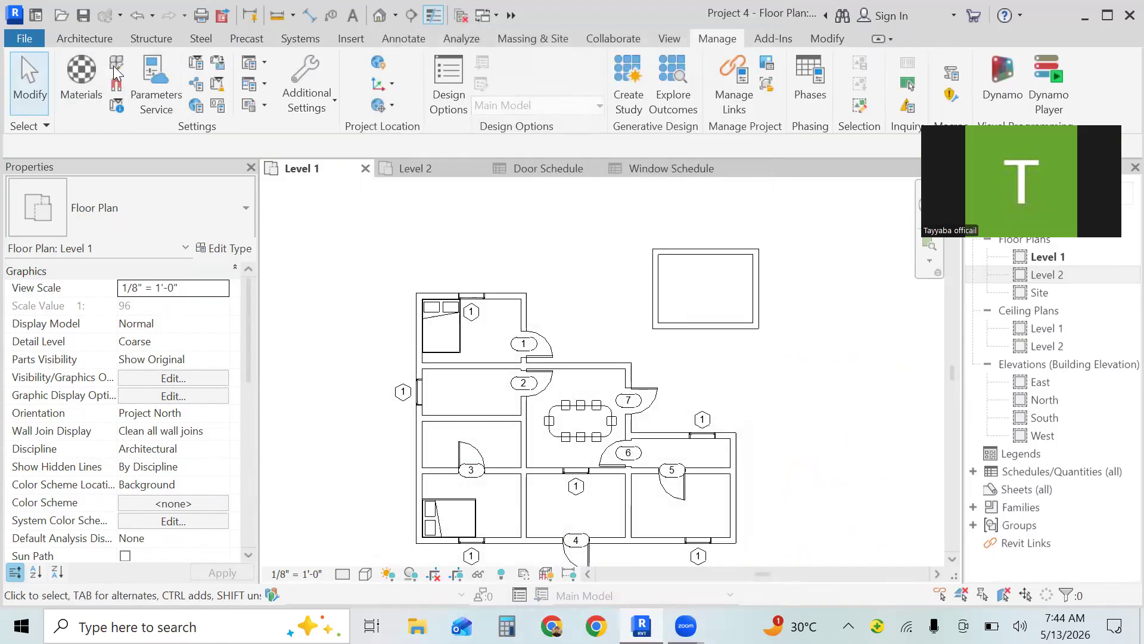
# - Test the angular snaps with a trial Generic - 8" wall swung from a start point northwest of the building, and cancel it
pyautogui.click(101, 40)
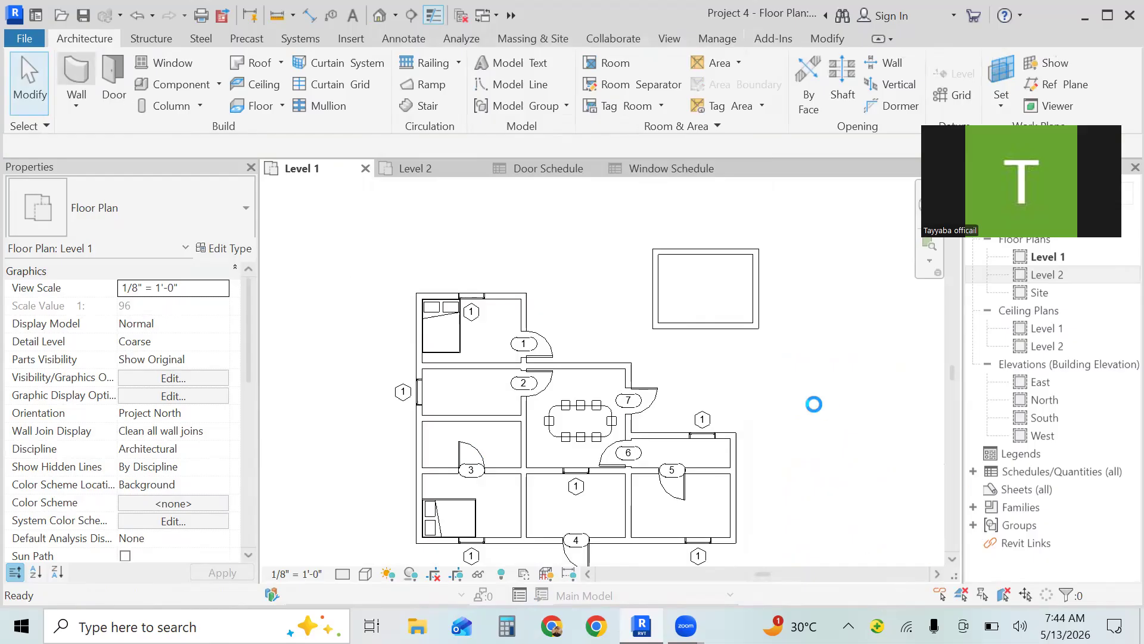
pyautogui.press('w')
pyautogui.press('a')
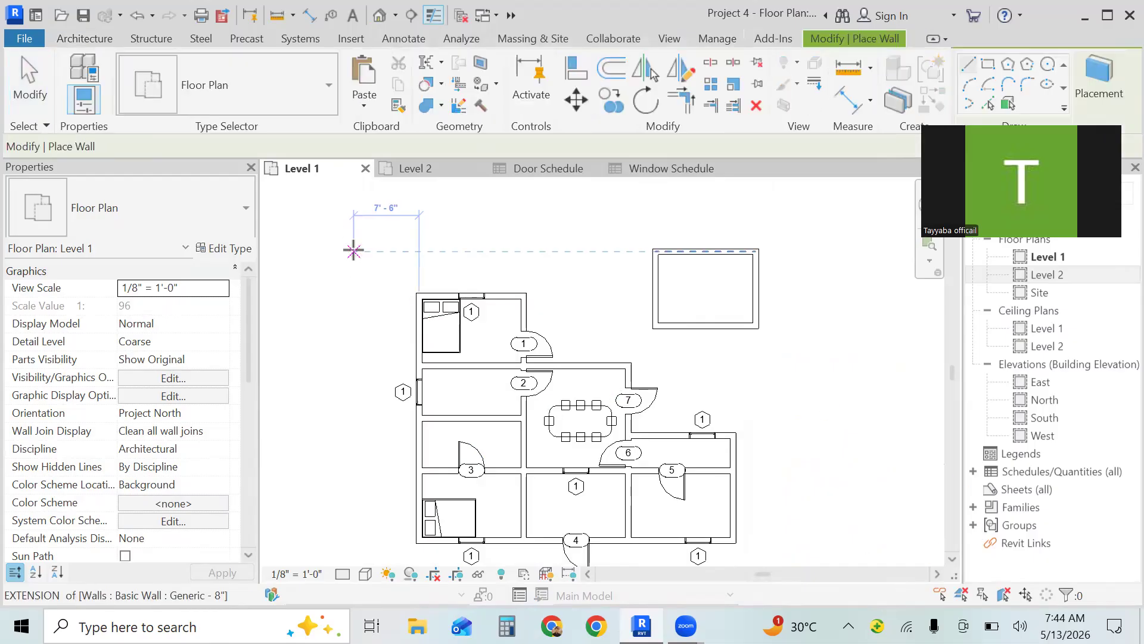
pyautogui.click(360, 251)
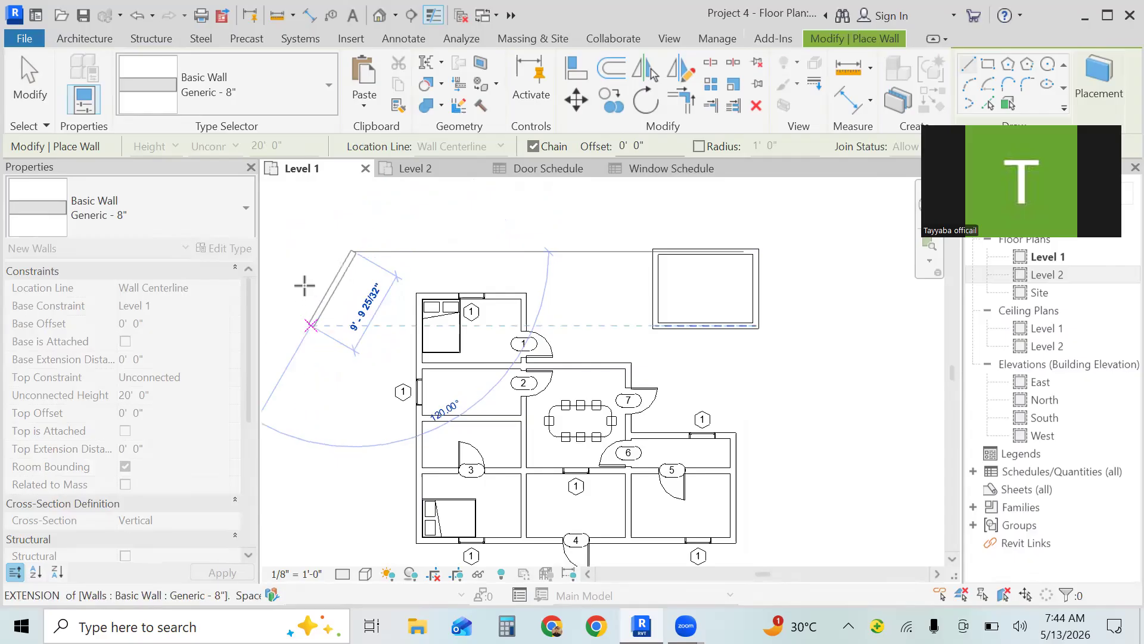
pyautogui.click(352, 235)
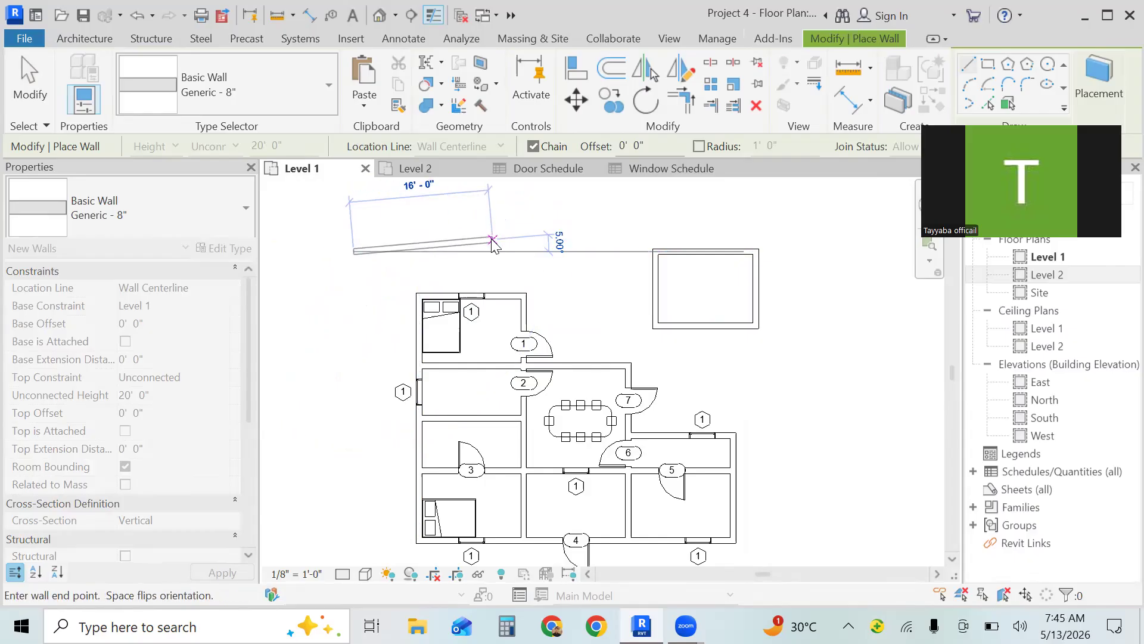
pyautogui.press('Escape')
pyautogui.press('Escape')
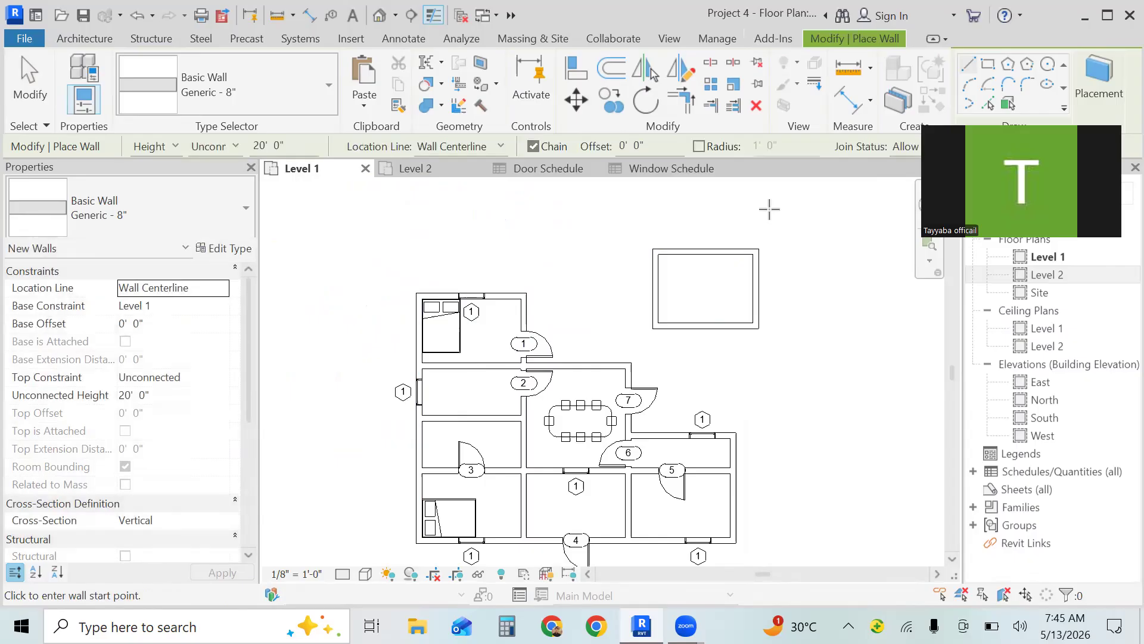